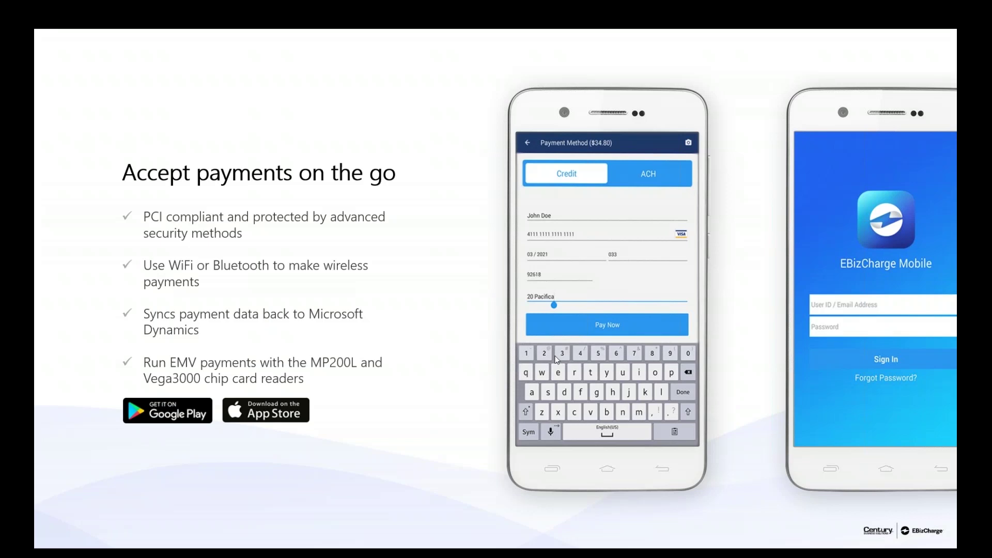
Step: Advance past the EMV and data-protection slides to the closing 'Thank you!' slide
{"action": "key", "text": "Right"}
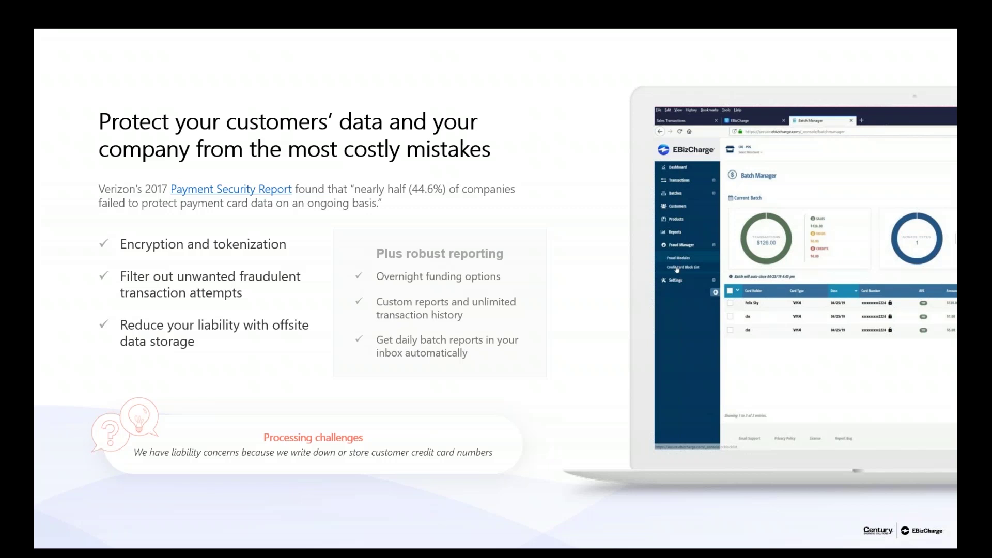
{"action": "key", "text": "Right"}
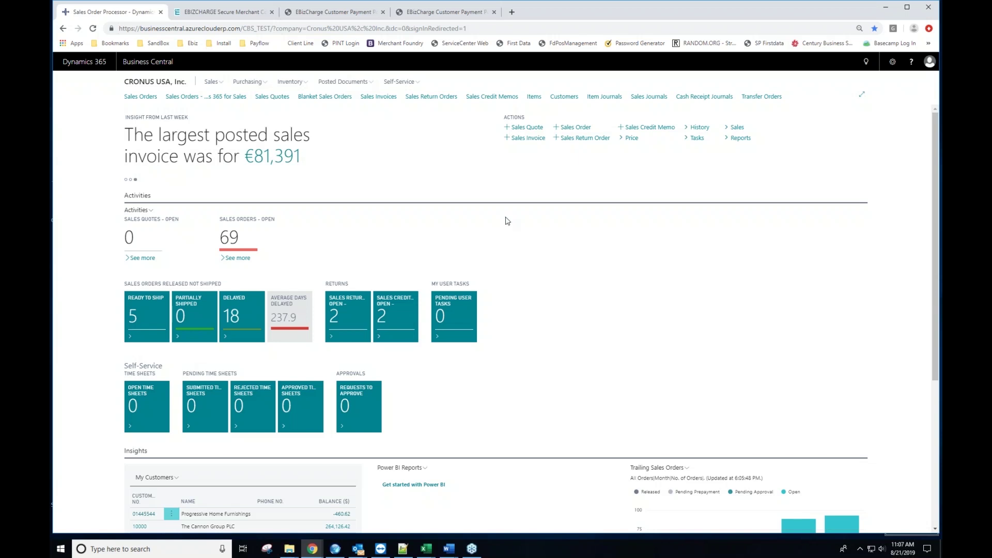
Step: Start new sales order 1174 for customer 60000, Blanemark Hifi Shop
{"action": "left_click", "coordinate": [565, 138]}
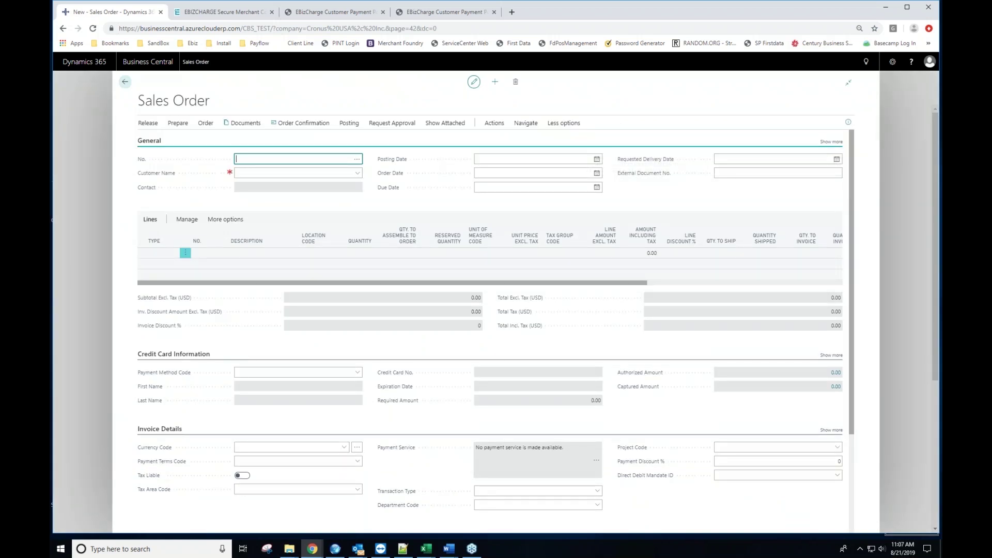
{"action": "left_click", "coordinate": [289, 175]}
{"action": "type", "text": "60000"}
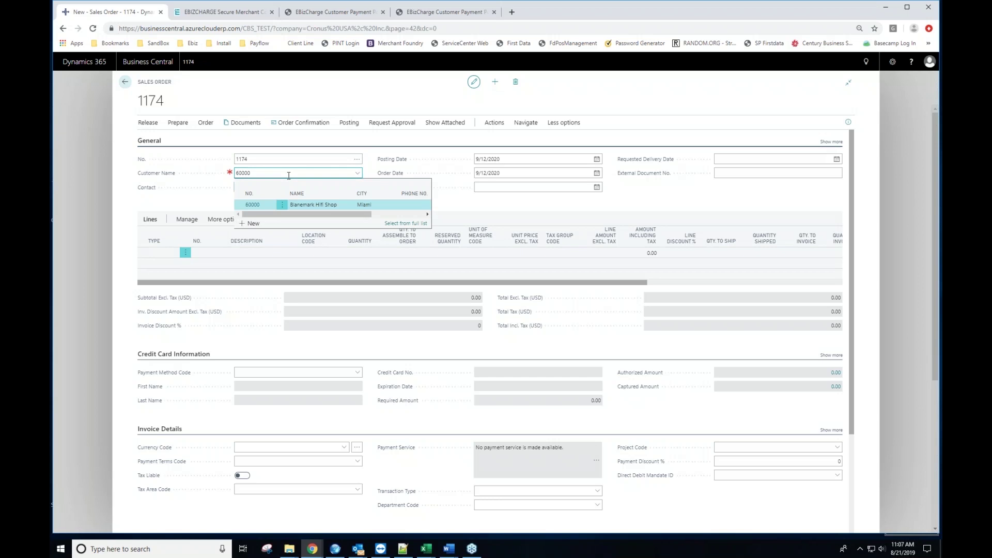
{"action": "key", "text": "Tab"}
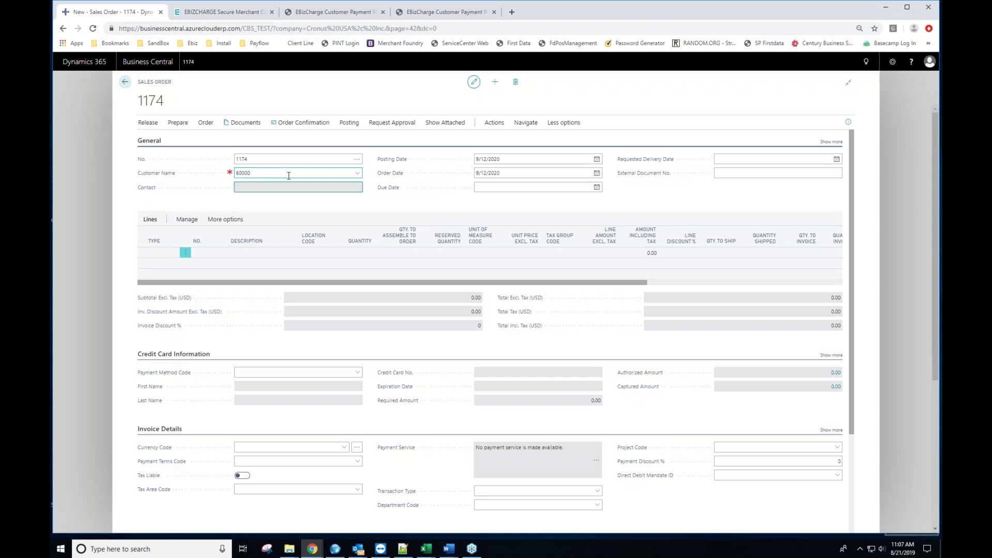
{"action": "left_click", "coordinate": [171, 253]}
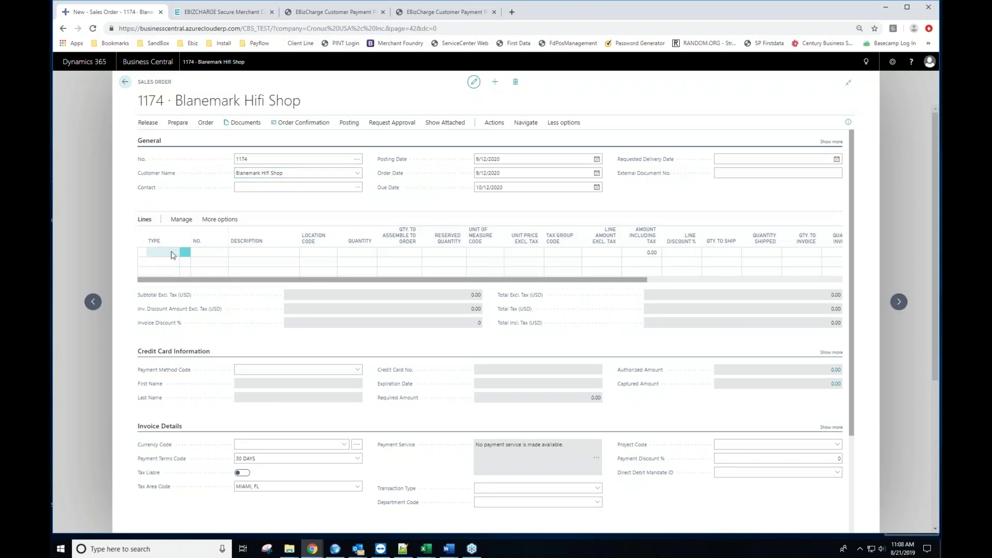
Step: Add a Resource line for LIFT with quantity 3 at 450.00, totalling 1,350.00
{"action": "left_click", "coordinate": [165, 282]}
{"action": "left_click", "coordinate": [213, 253]}
{"action": "left_click", "coordinate": [222, 253]}
{"action": "left_click", "coordinate": [225, 287]}
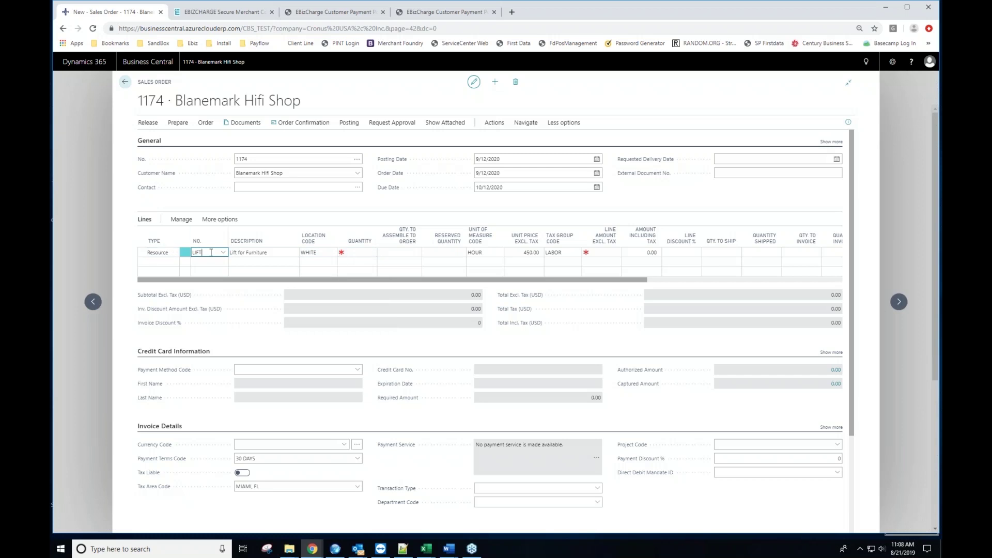
{"action": "left_click", "coordinate": [368, 252]}
{"action": "key", "text": "Tab"}
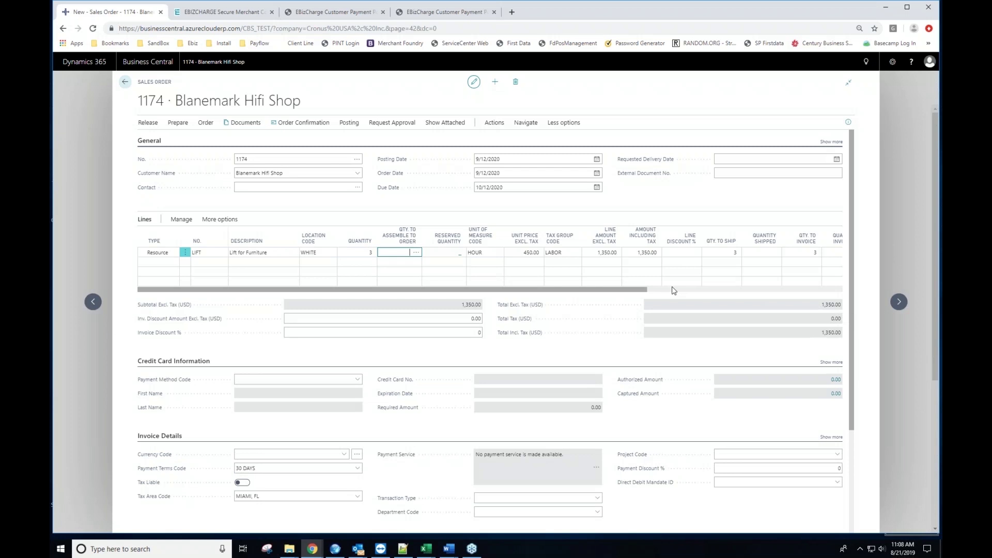
{"action": "scroll", "coordinate": [592, 309], "scroll_direction": "down", "scroll_amount": 1}
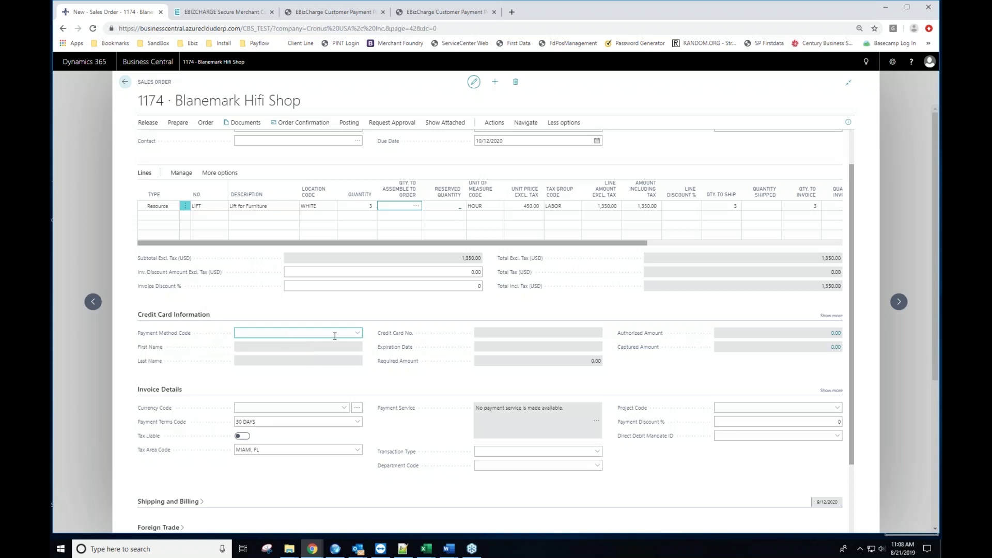
Step: Set the order's Payment Method Code to CREDITCARD
{"action": "left_click", "coordinate": [360, 335]}
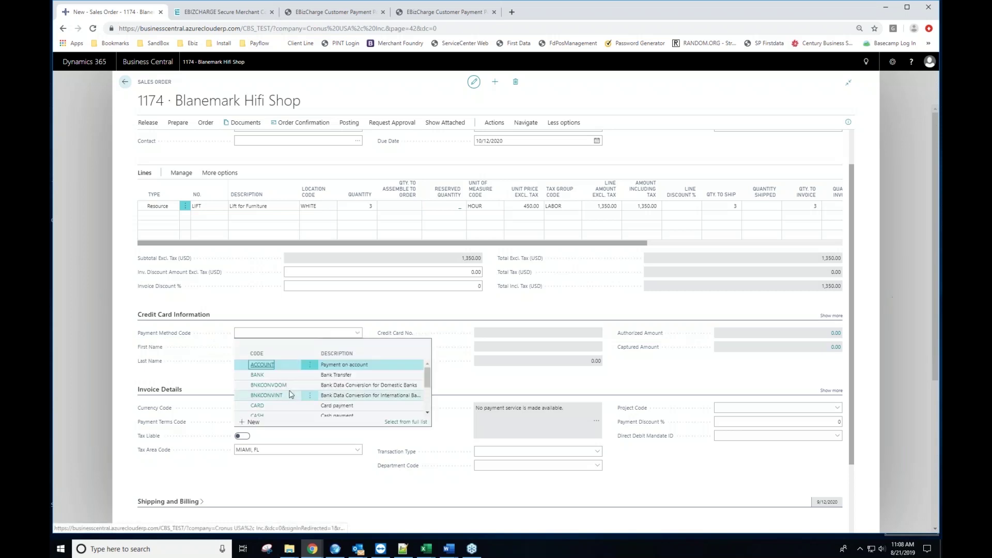
{"action": "scroll", "coordinate": [262, 393], "scroll_direction": "down", "scroll_amount": 1}
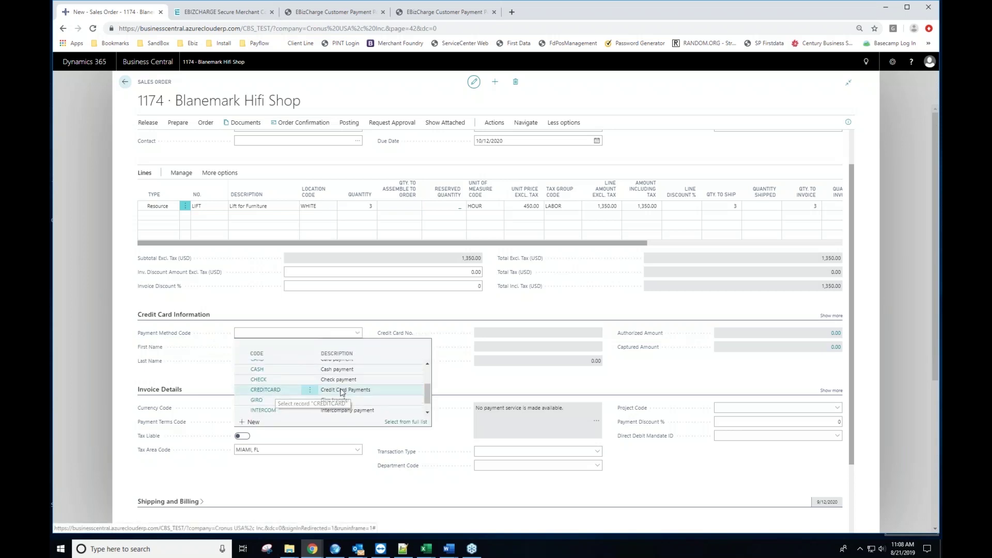
{"action": "left_click", "coordinate": [266, 390]}
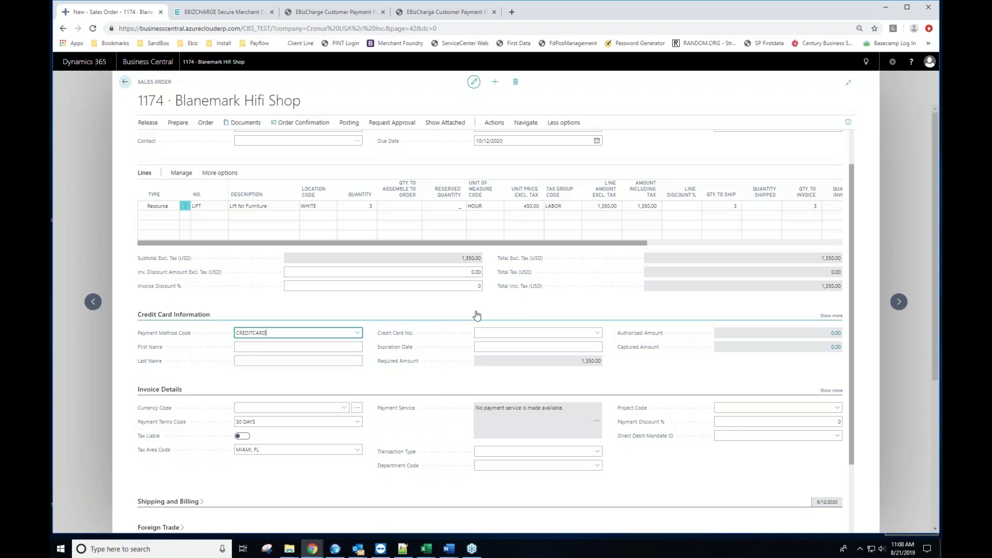
Step: Attach Blanemark's first saved VISA card, expiring 03/2021, to the order
{"action": "mouse_move", "coordinate": [410, 334]}
{"action": "left_click", "coordinate": [598, 336]}
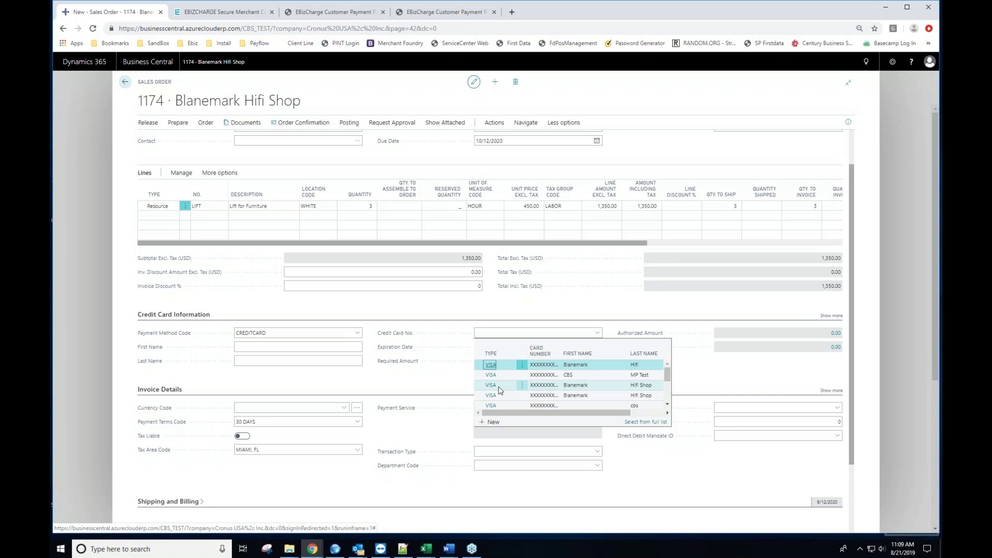
{"action": "left_click", "coordinate": [492, 365]}
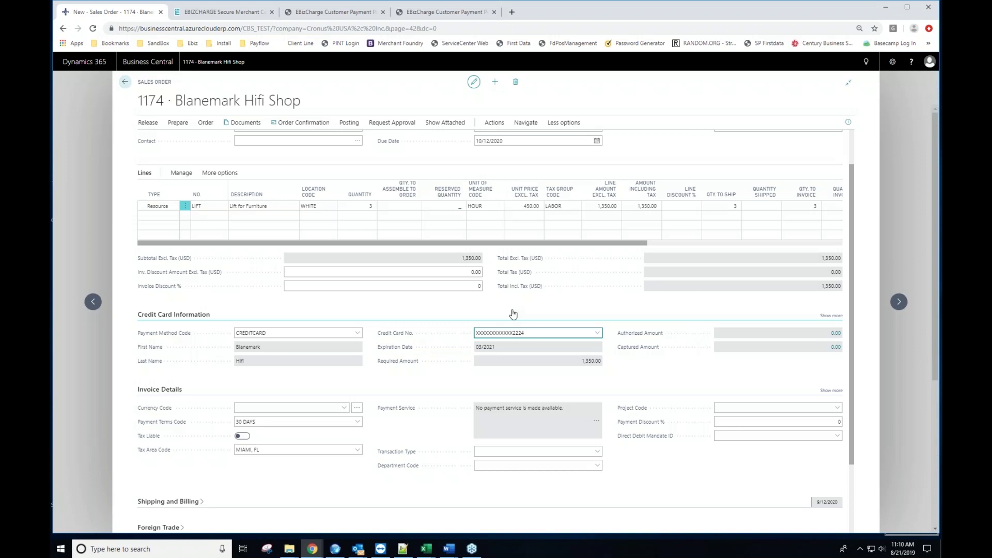
Step: Reselect the customer's first saved VISA card on the order
{"action": "left_click", "coordinate": [597, 333]}
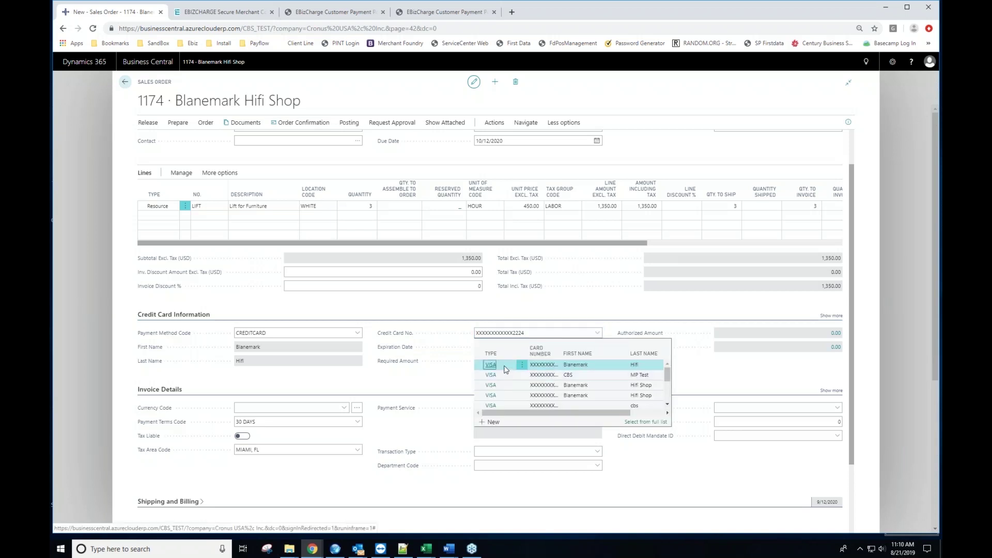
{"action": "scroll", "coordinate": [506, 378], "scroll_direction": "down", "scroll_amount": 3}
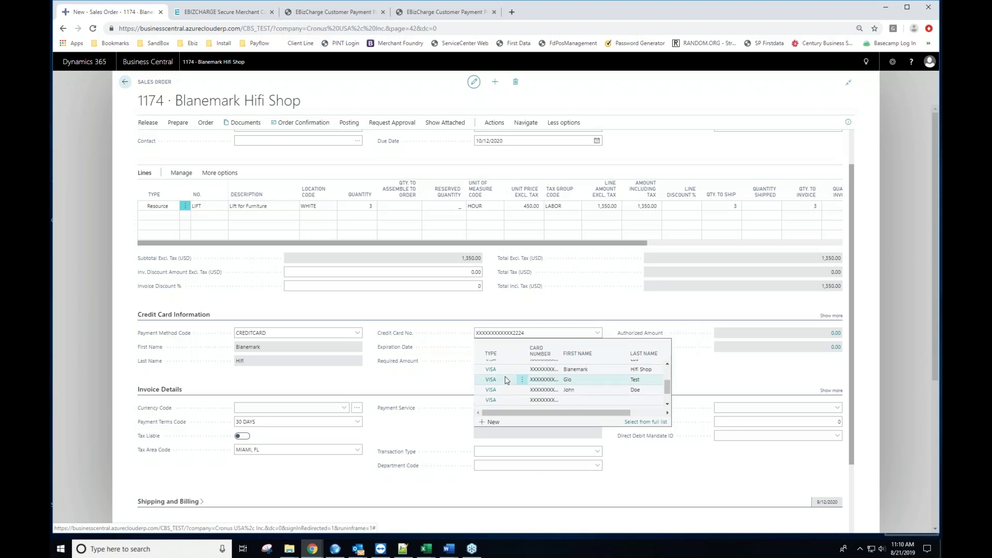
{"action": "scroll", "coordinate": [506, 380], "scroll_direction": "up", "scroll_amount": 3}
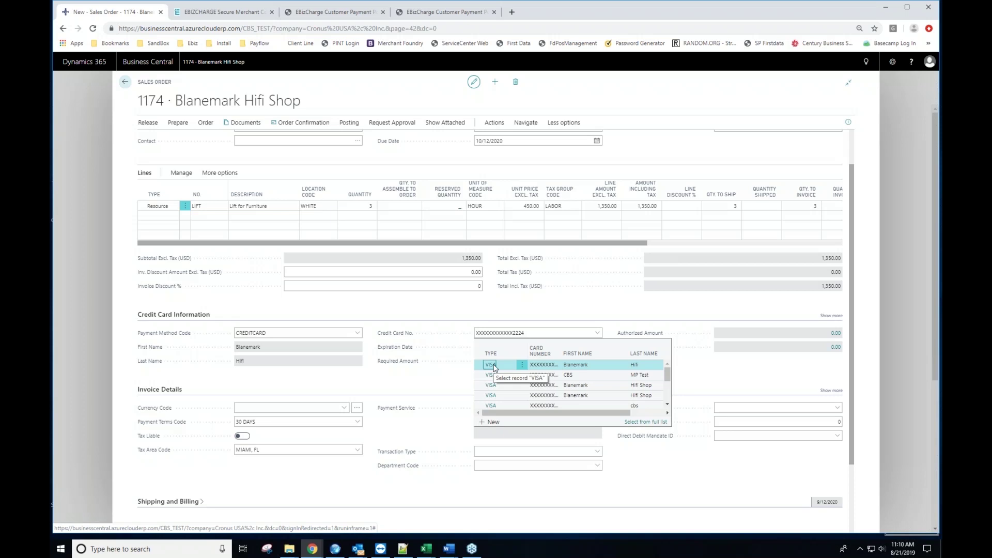
{"action": "left_click", "coordinate": [494, 366]}
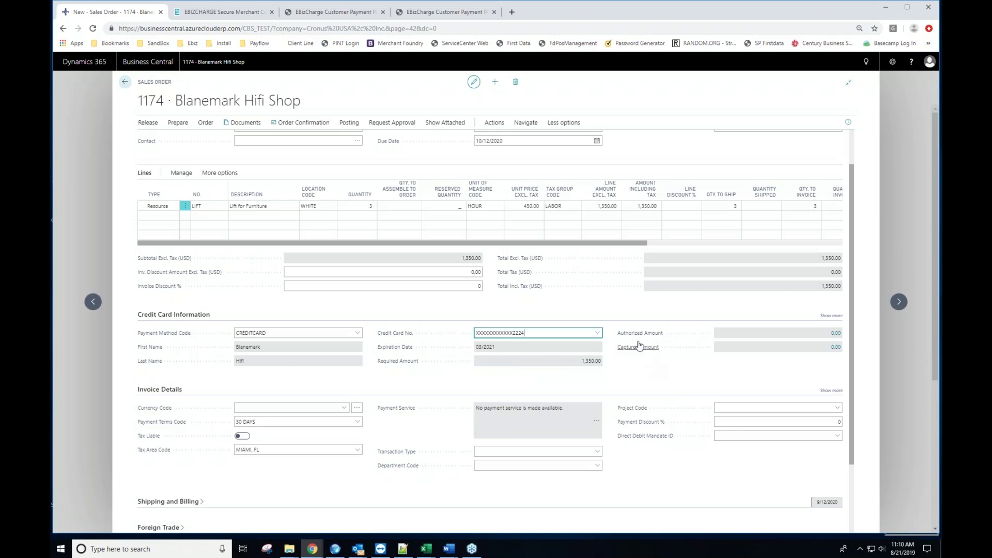
Step: Show the order's Functions menu with Authorize Card and Charge Card
{"action": "mouse_move", "coordinate": [635, 335]}
{"action": "left_click", "coordinate": [494, 122]}
{"action": "left_click", "coordinate": [210, 141]}
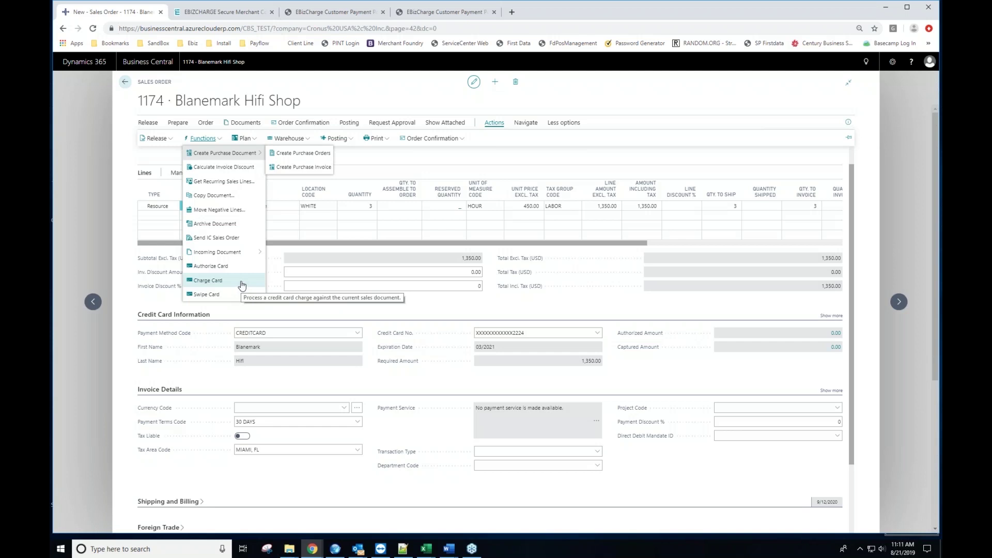
Step: Charge 1,350.00 to the card on file, using only the document's card
{"action": "left_click", "coordinate": [241, 285]}
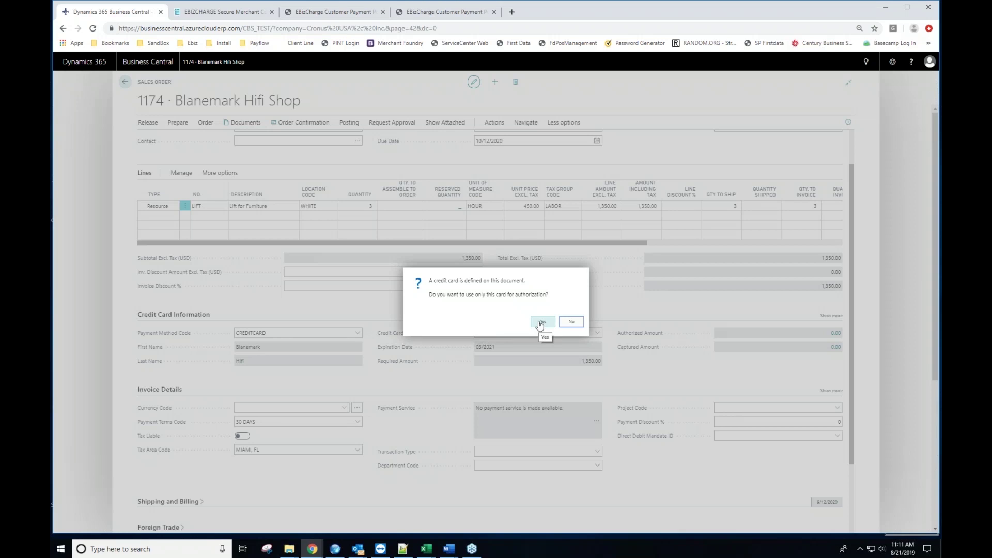
{"action": "left_click", "coordinate": [540, 325]}
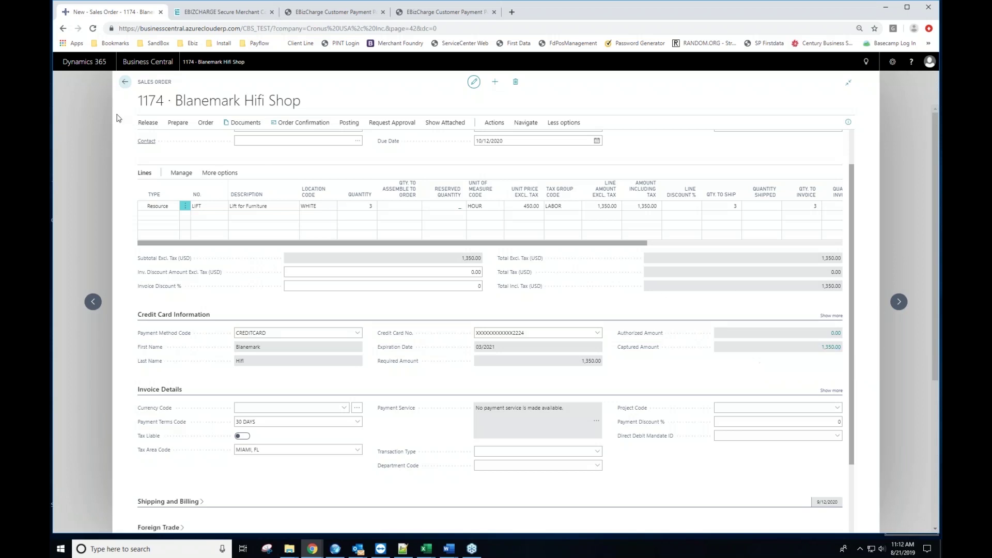
Step: Find customer 60000 in the Customers list and open its card
{"action": "left_click", "coordinate": [125, 84]}
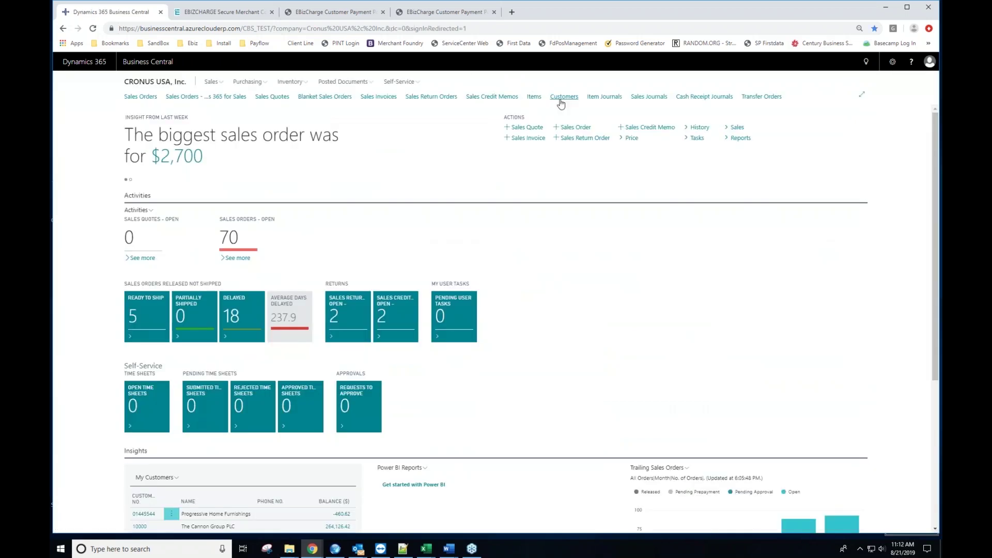
{"action": "left_click", "coordinate": [564, 98]}
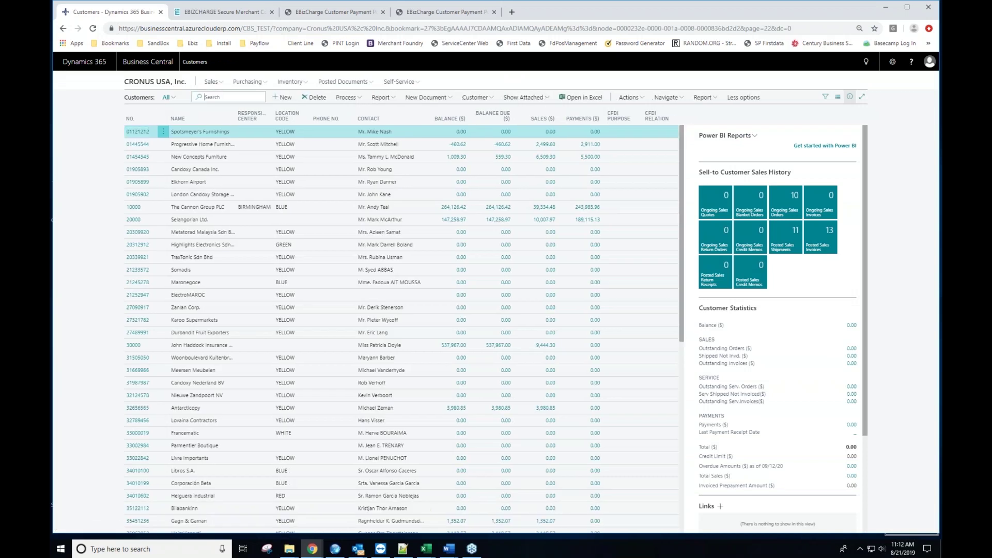
{"action": "type", "text": "60000"}
{"action": "left_click", "coordinate": [134, 132]}
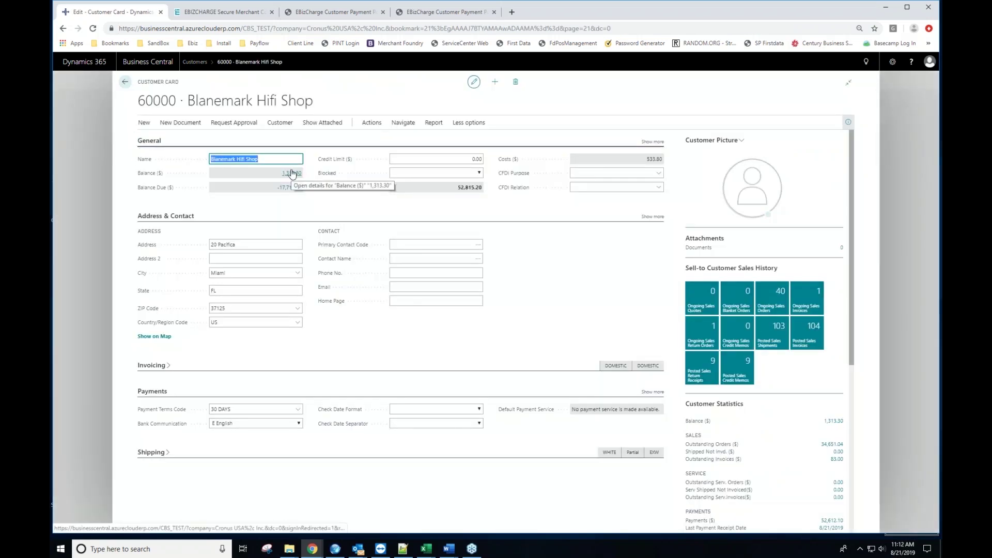
Step: Open the customer's Credit Card List via Customer > Credit Cards
{"action": "left_click", "coordinate": [370, 124]}
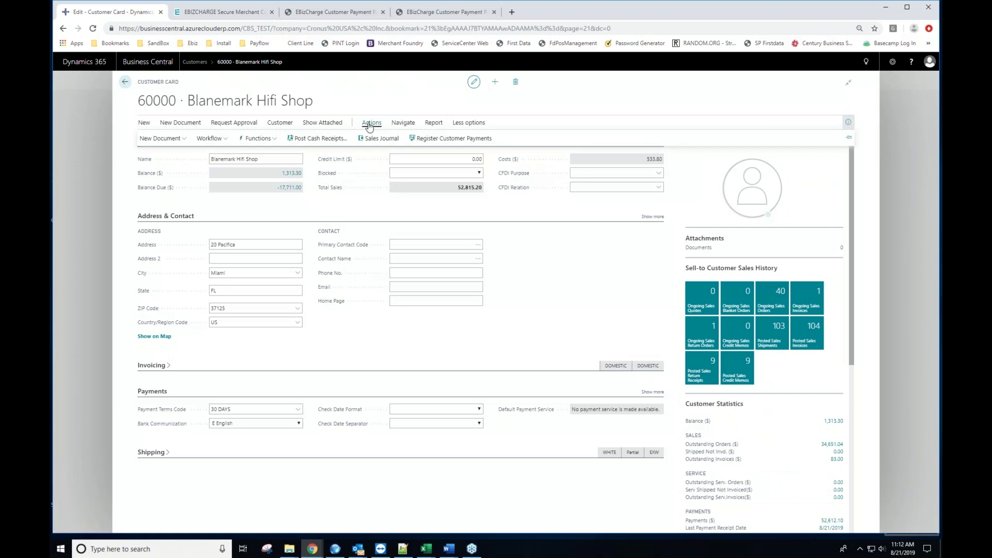
{"action": "left_click", "coordinate": [279, 125]}
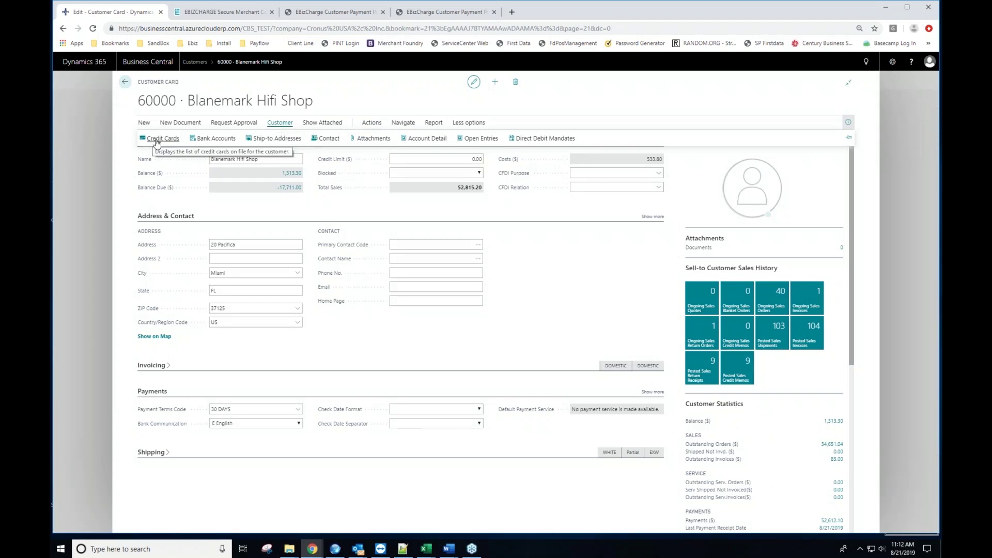
{"action": "left_click", "coordinate": [157, 139]}
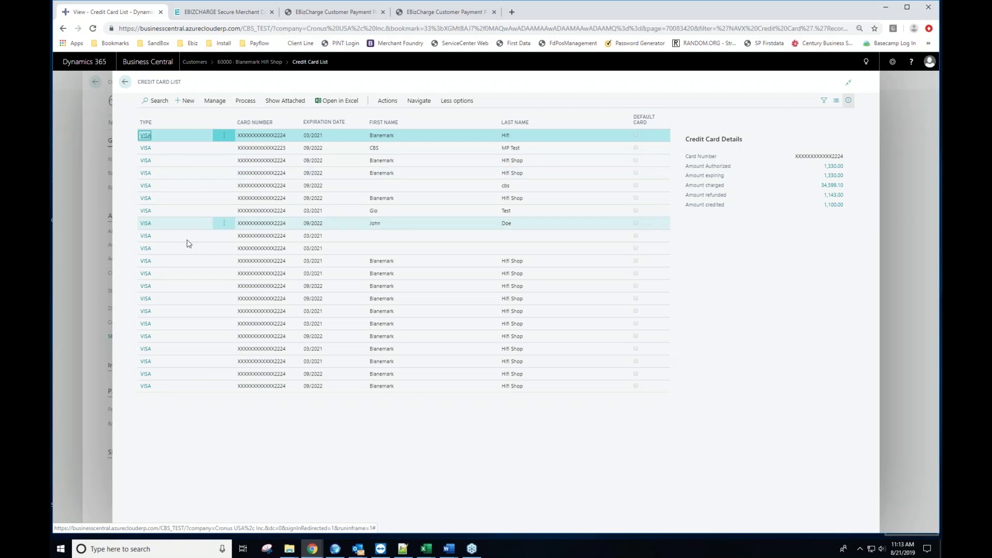
Step: Open the card expiring 03/2021, block it, and return to the Credit Card List
{"action": "left_click", "coordinate": [142, 275]}
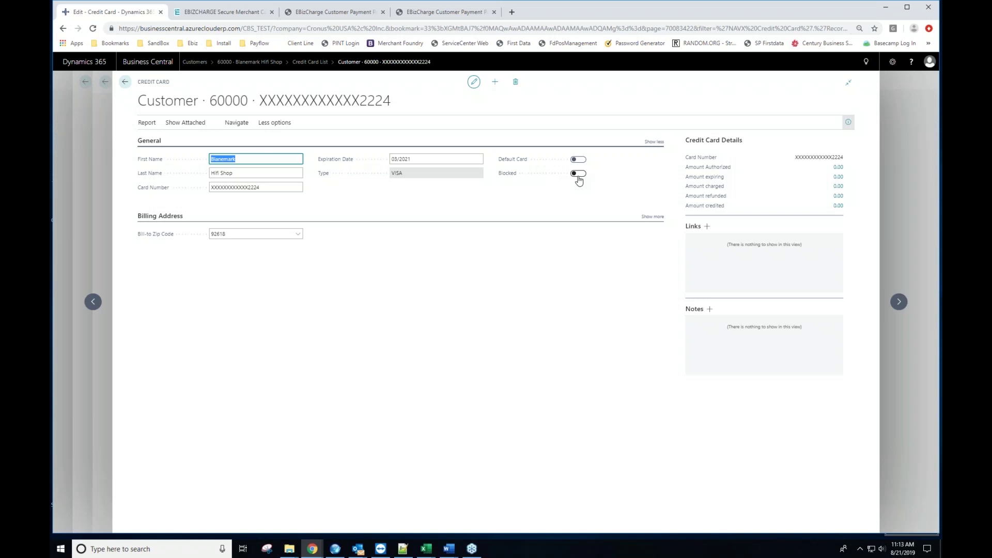
{"action": "left_click", "coordinate": [579, 175]}
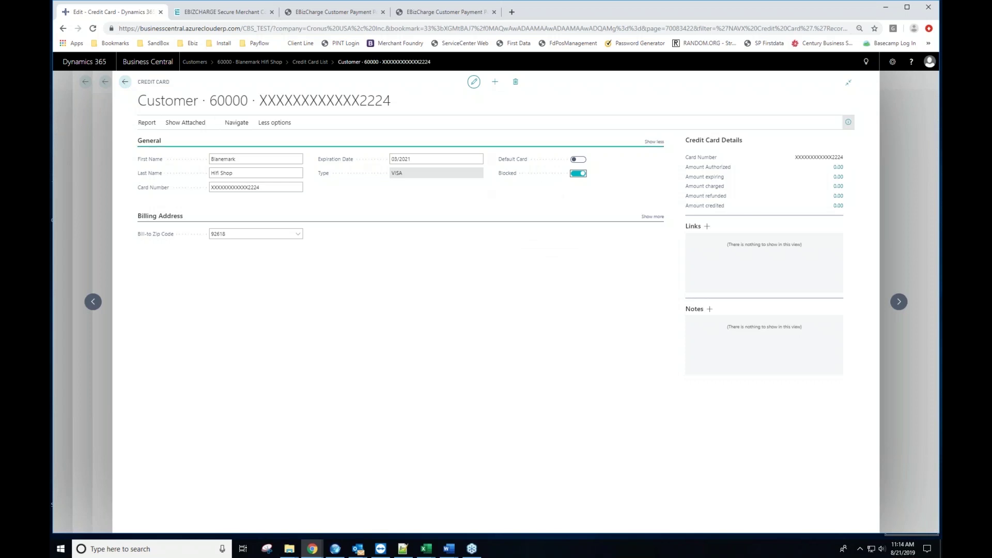
{"action": "left_click", "coordinate": [124, 84]}
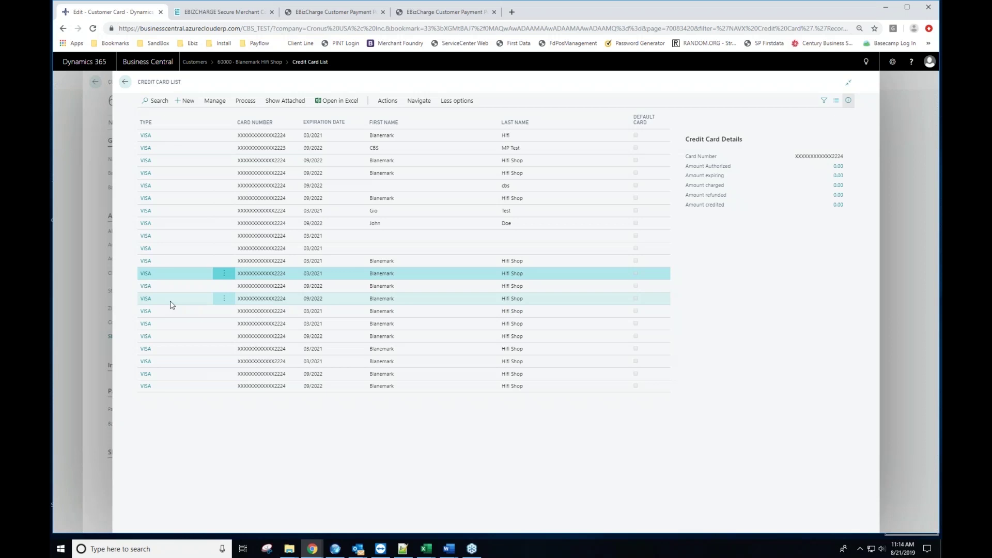
Step: Create a new credit card, autofilling the cardholder name and zip 92618
{"action": "left_click", "coordinate": [183, 100]}
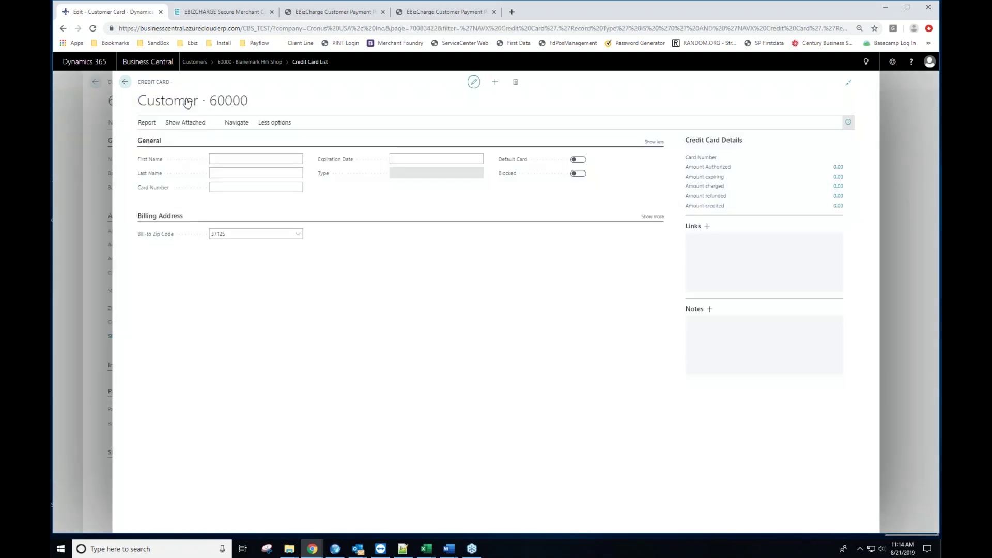
{"action": "left_click", "coordinate": [240, 156]}
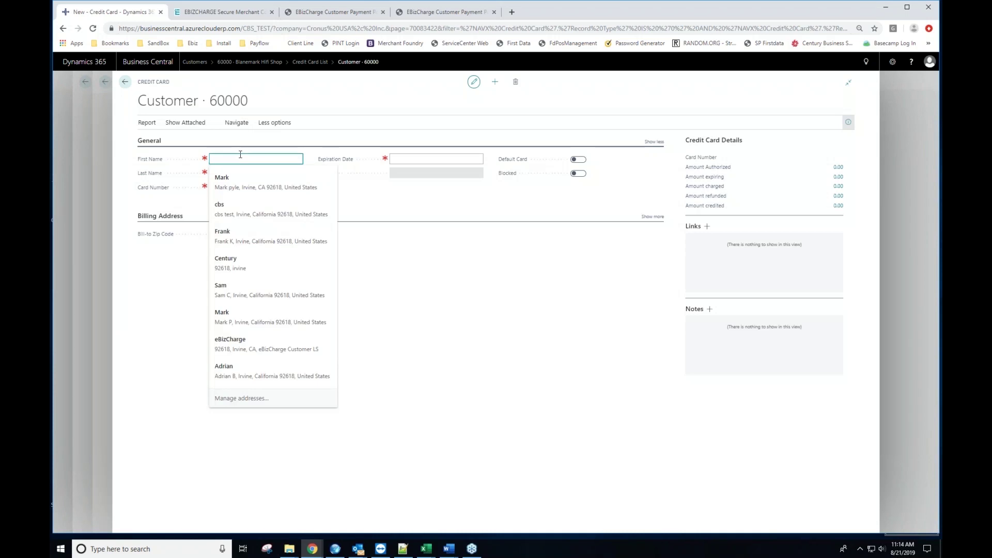
{"action": "left_click", "coordinate": [233, 180]}
{"action": "left_click", "coordinate": [231, 187]}
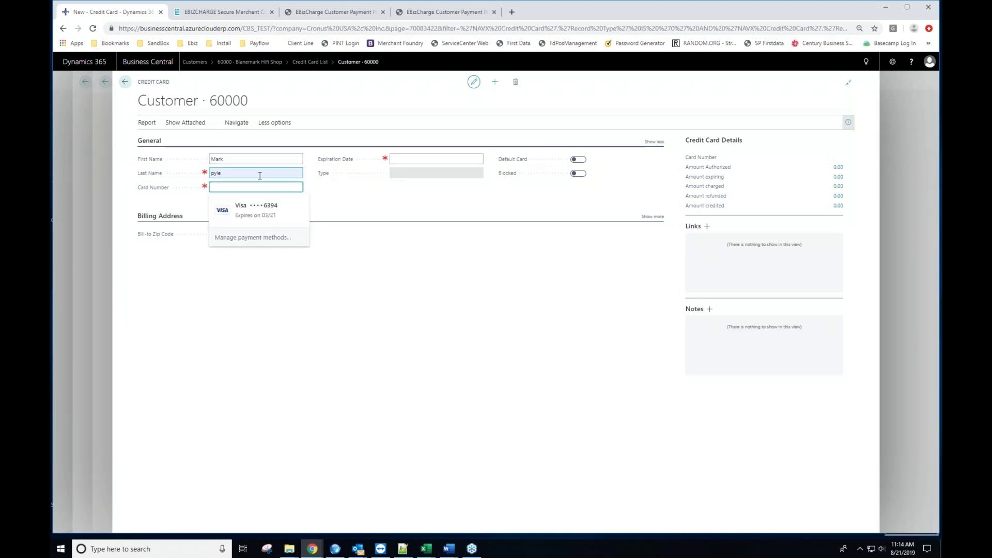
{"action": "left_click", "coordinate": [236, 191]}
{"action": "left_click", "coordinate": [239, 198]}
{"action": "left_click", "coordinate": [240, 192]}
{"action": "left_click", "coordinate": [240, 192]}
Step: Enter the VISA card number and the 09/22 expiry date
{"action": "type", "text": "4000100011112224"}
{"action": "key", "text": "Tab"}
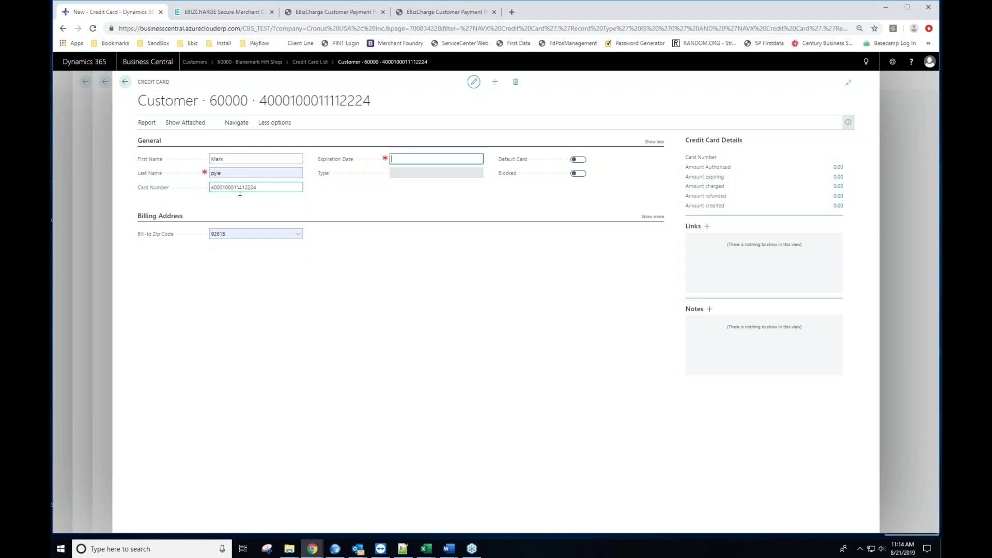
{"action": "type", "text": "0922"}
{"action": "key", "text": "Tab"}
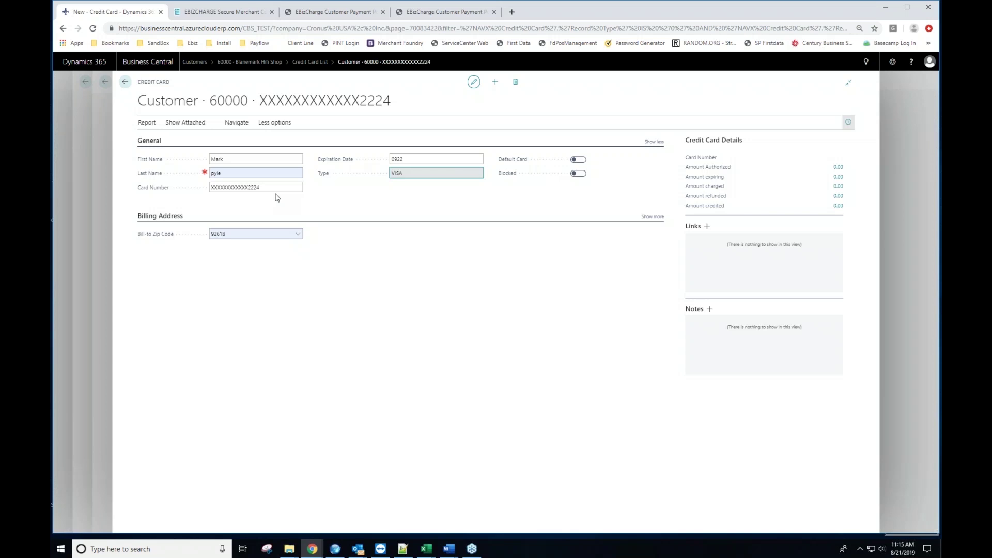
Step: Delete the saved card ending 2224 and confirm the deletion
{"action": "left_click", "coordinate": [516, 83]}
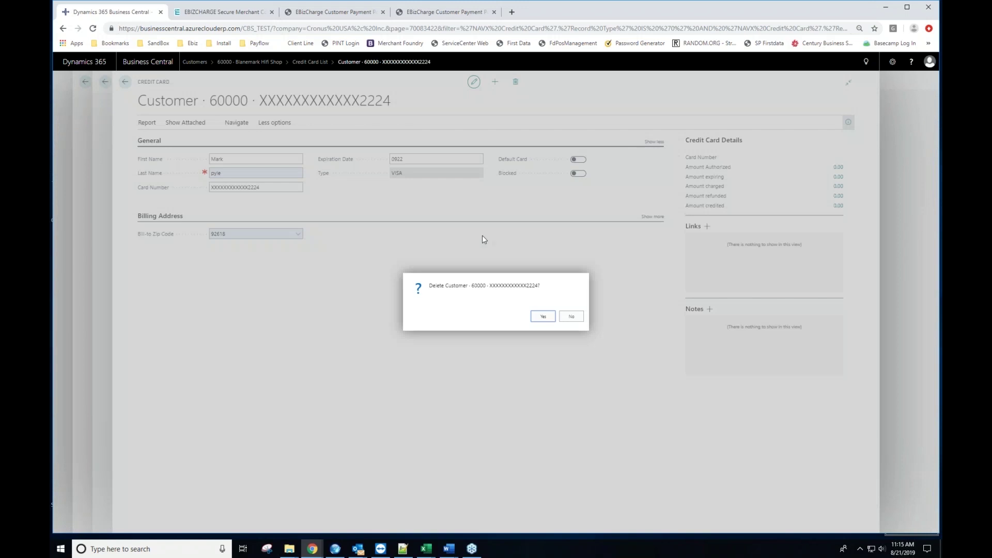
{"action": "left_click", "coordinate": [540, 319]}
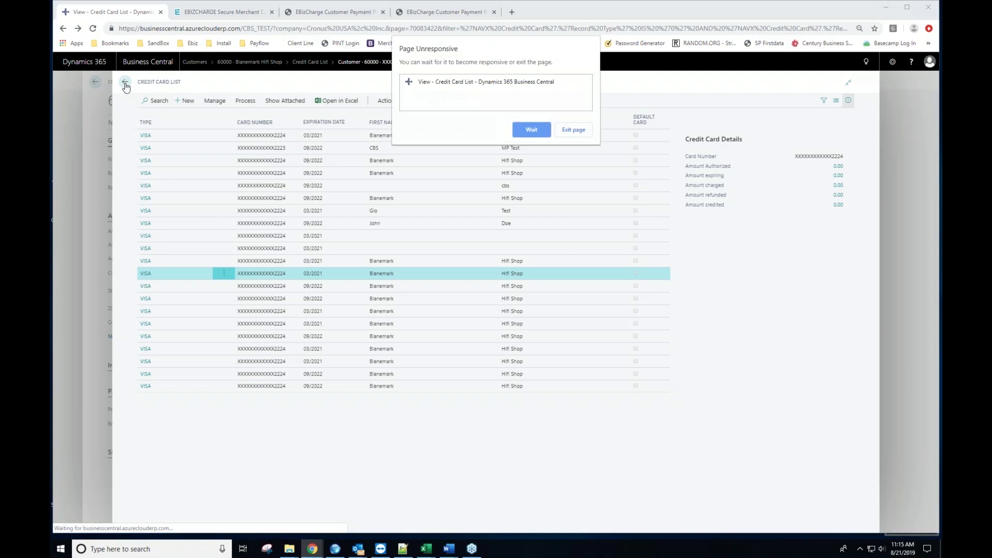
Step: Replace the unresponsive tab with a fresh Business Central tab from the SandBox bookmark
{"action": "left_click", "coordinate": [538, 134]}
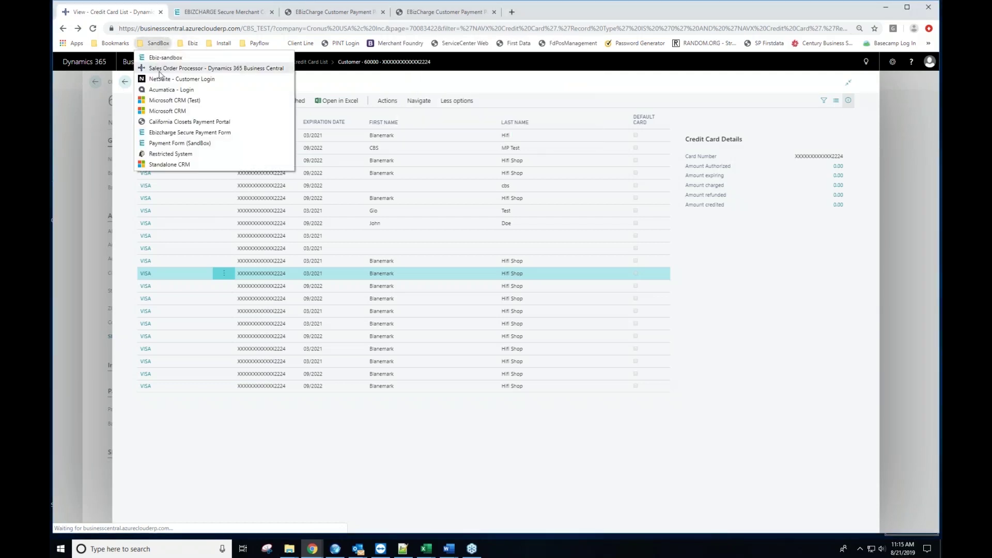
{"action": "left_click", "coordinate": [170, 73]}
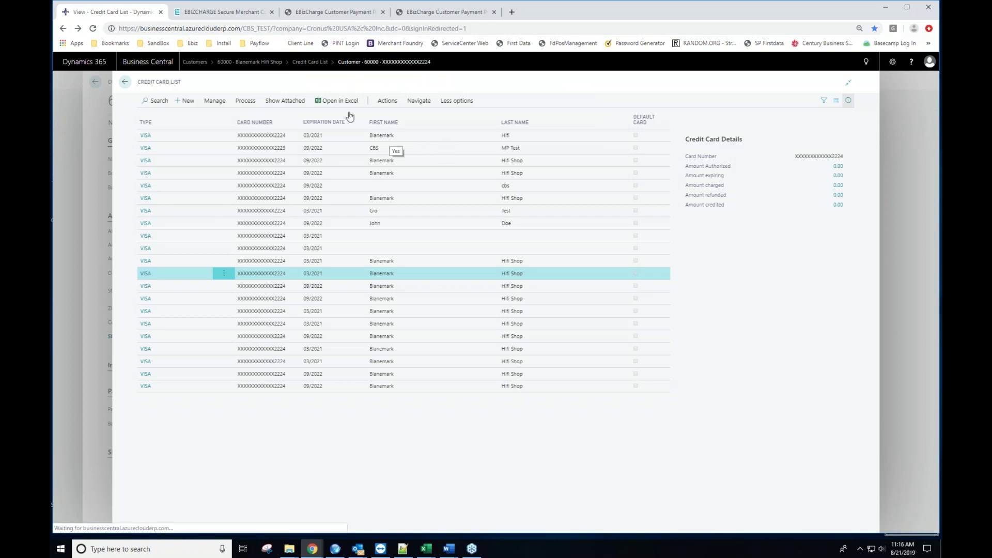
{"action": "left_click", "coordinate": [161, 12]}
{"action": "key", "text": "ctrl+t"}
{"action": "left_click", "coordinate": [155, 43]}
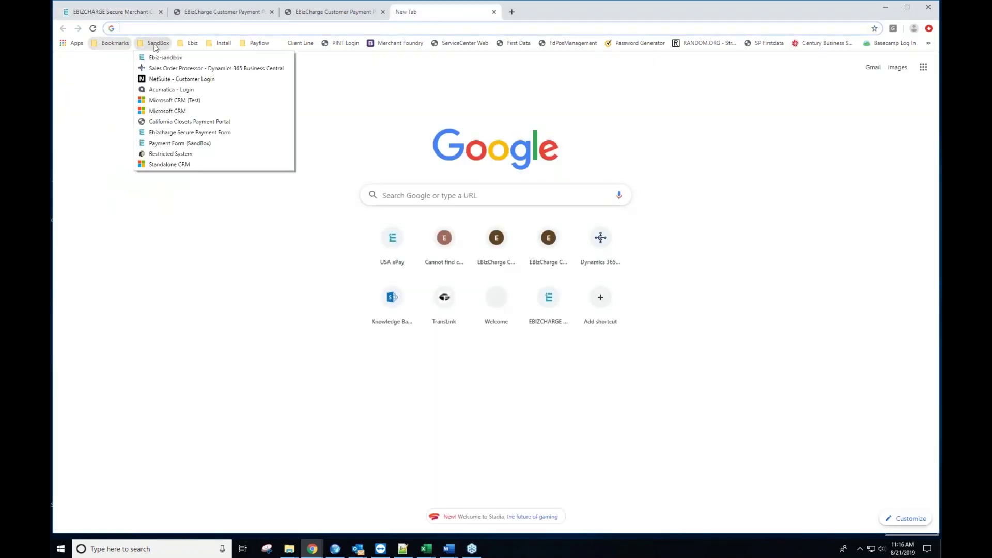
{"action": "left_click", "coordinate": [171, 69]}
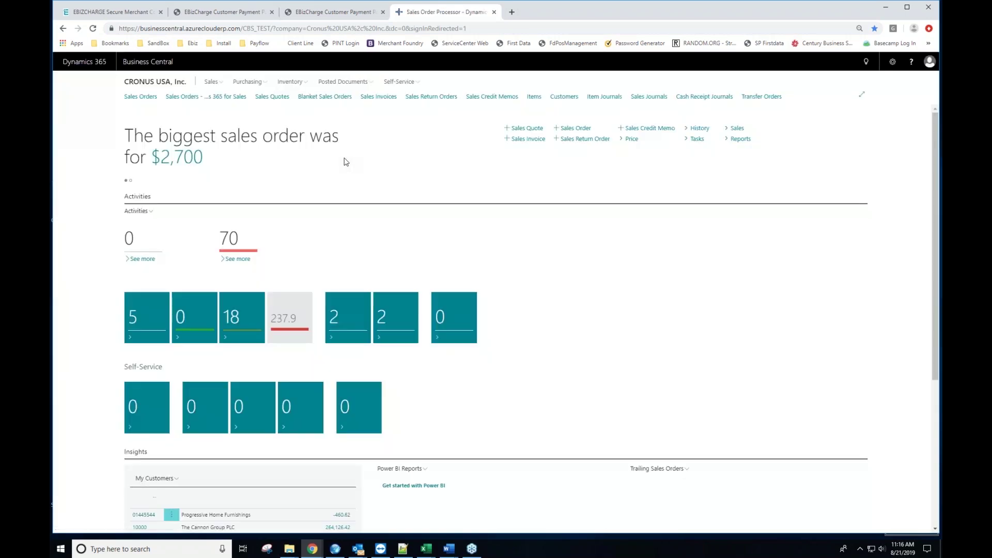
Step: Search the Customers list for 60000 to show only Blanemark Hifi Shop
{"action": "left_click", "coordinate": [557, 98]}
{"action": "left_click", "coordinate": [207, 97]}
{"action": "type", "text": "60000"}
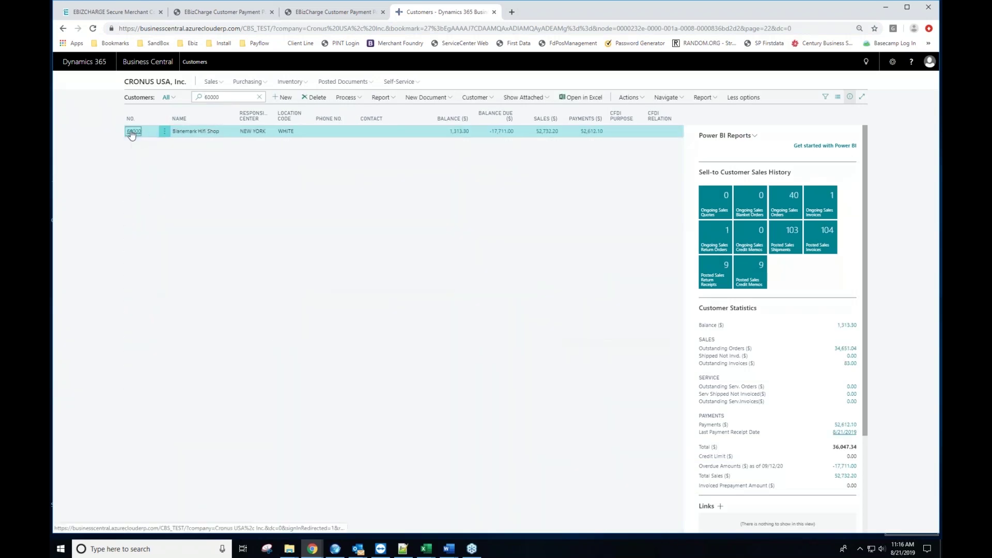
Step: Open Blanemark Hifi Shop's card and run Functions > Process Payment on Account
{"action": "left_click", "coordinate": [133, 132]}
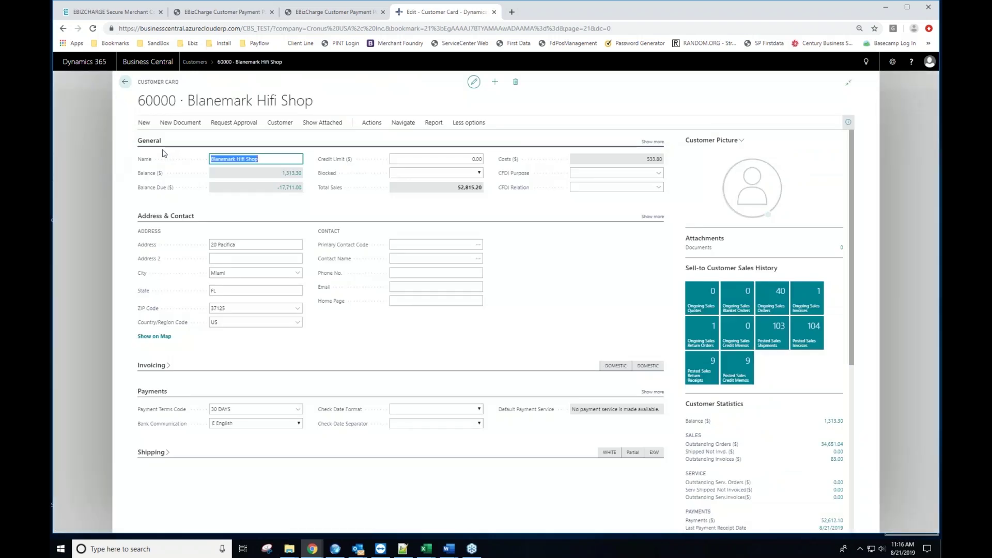
{"action": "left_click", "coordinate": [370, 123]}
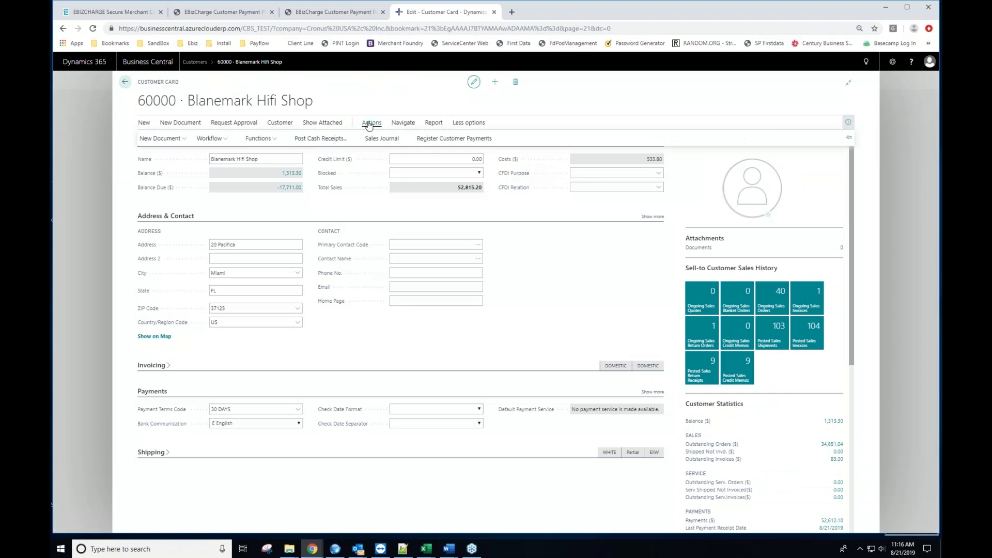
{"action": "left_click", "coordinate": [259, 139]}
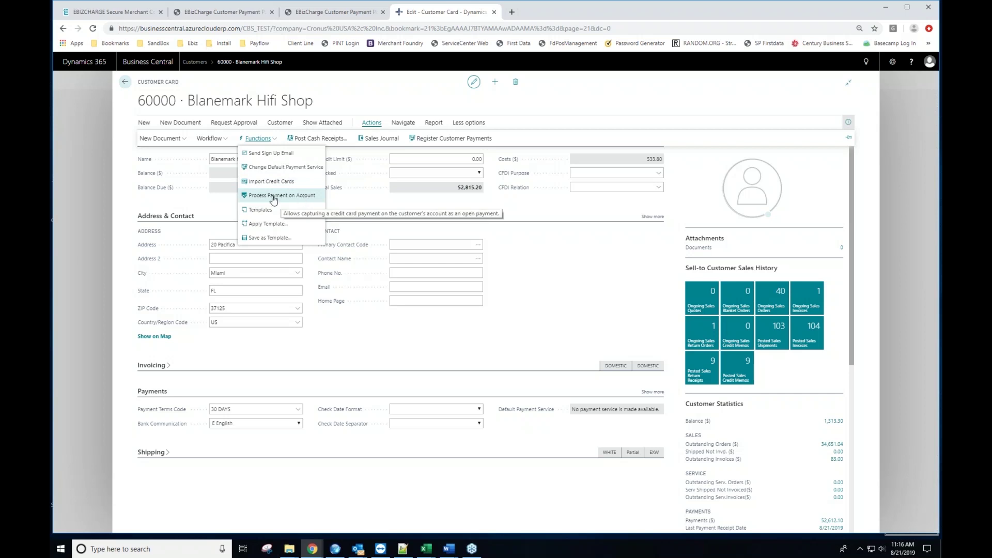
{"action": "left_click", "coordinate": [310, 196]}
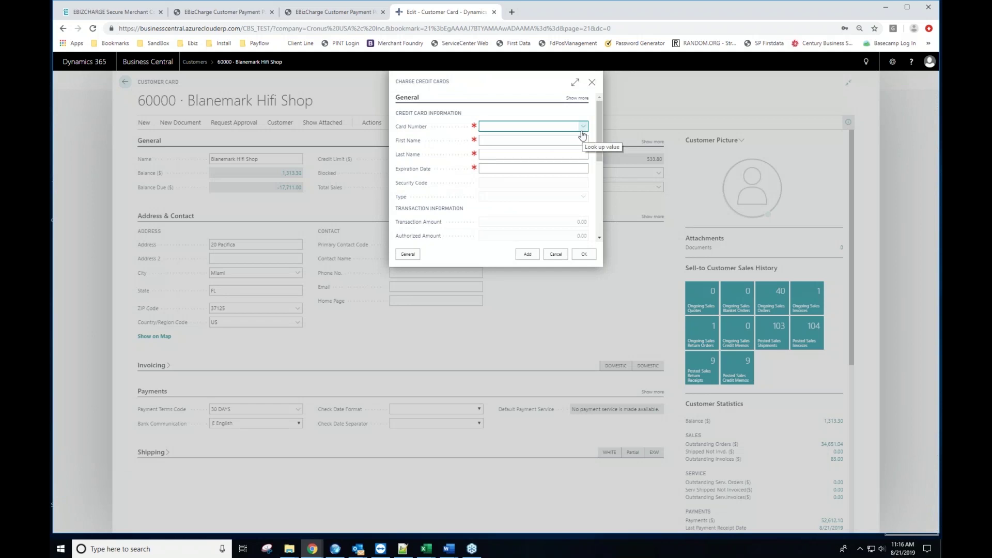
Step: Add a 60.00 authorization on card 2223 with description 'test 1' and document 987
{"action": "left_click", "coordinate": [584, 127]}
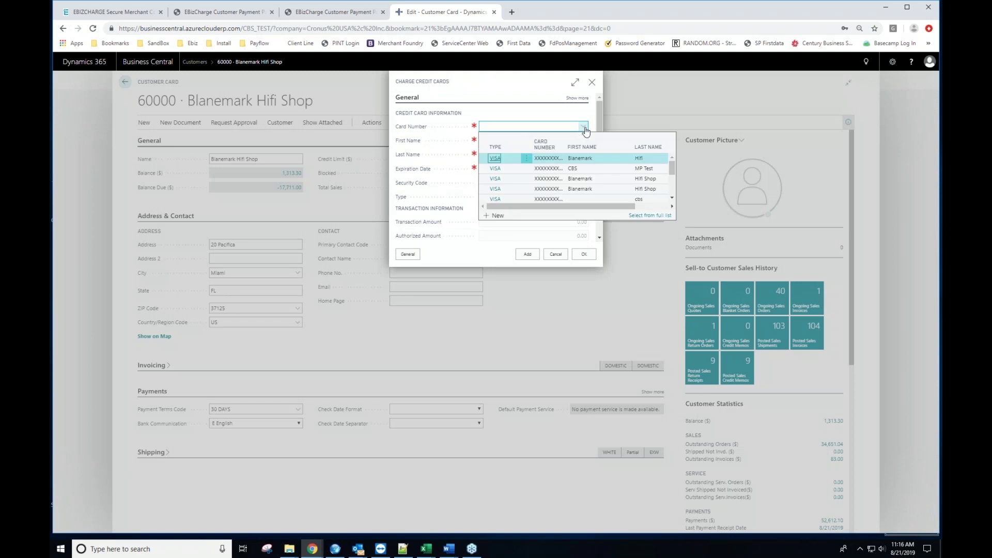
{"action": "left_click", "coordinate": [493, 169]}
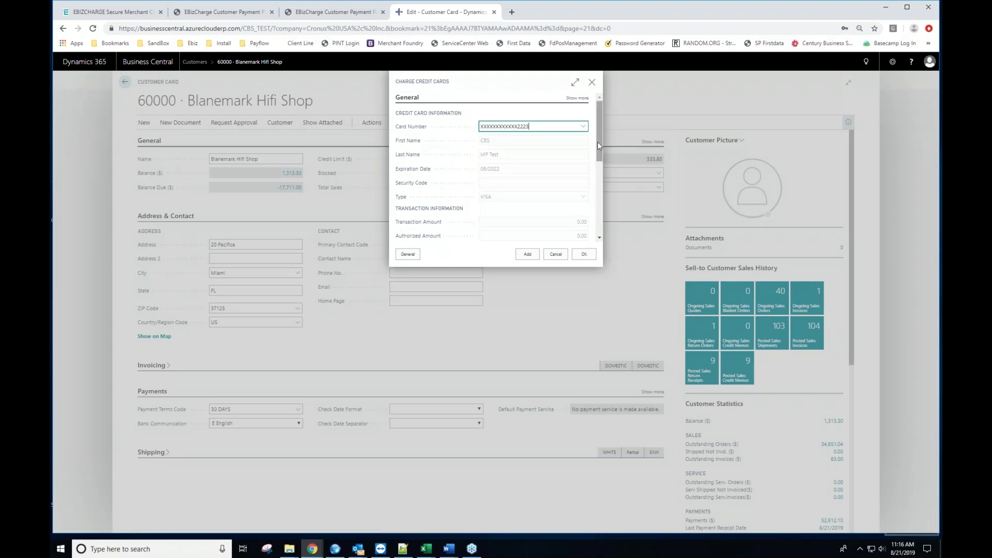
{"action": "left_click_drag", "start_coordinate": [597, 142], "coordinate": [600, 167]}
{"action": "left_click", "coordinate": [517, 185]}
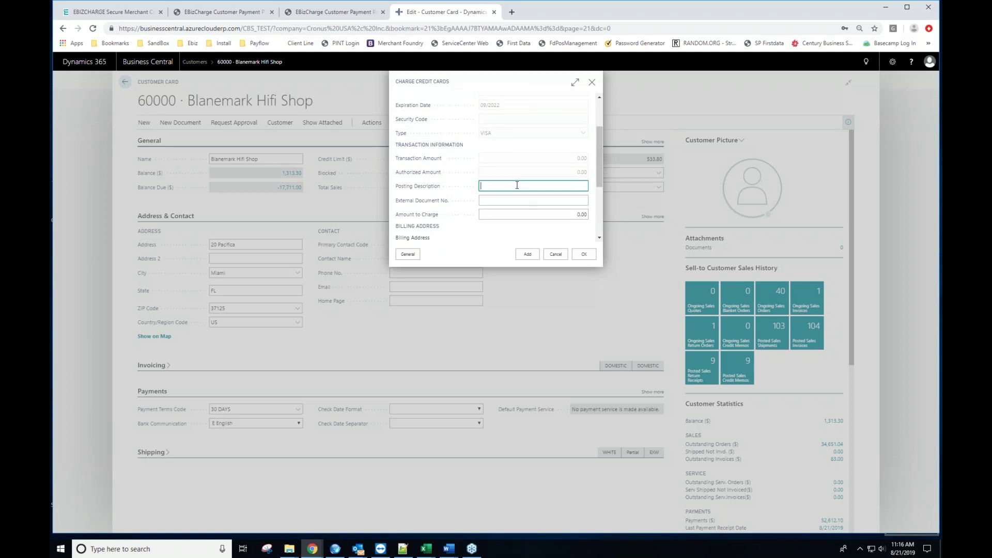
{"action": "type", "text": "test 1"}
{"action": "key", "text": "Tab"}
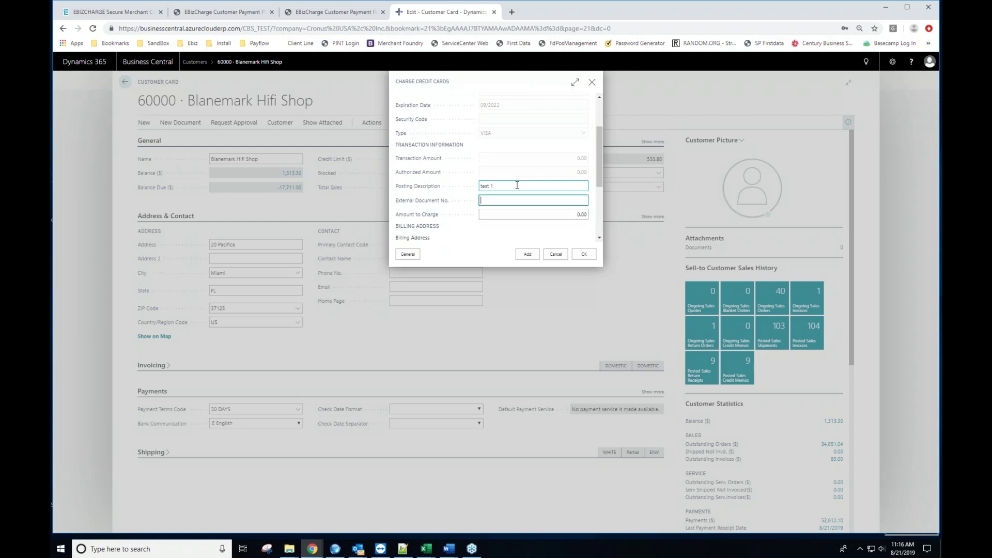
{"action": "type", "text": "987"}
{"action": "key", "text": "Tab"}
{"action": "type", "text": "60.00"}
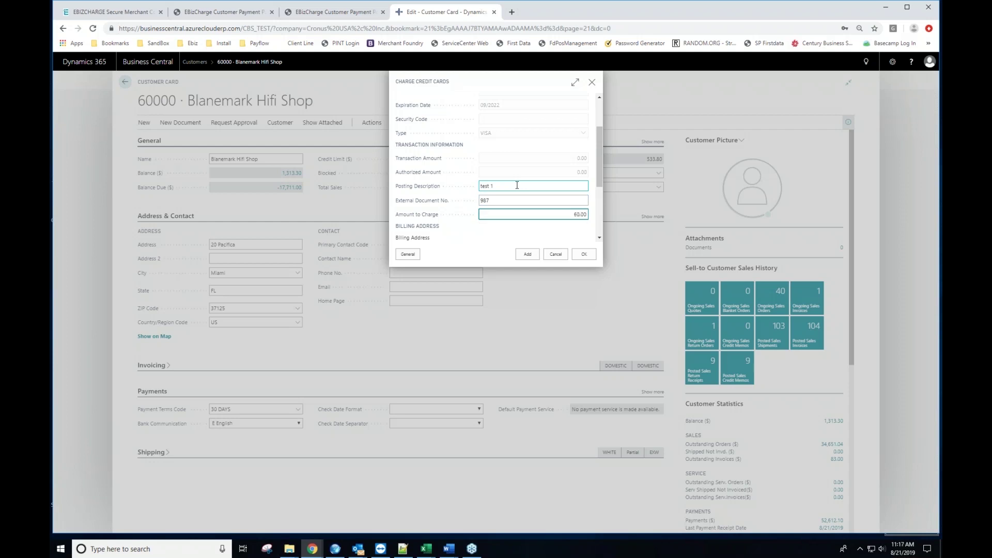
{"action": "left_click", "coordinate": [525, 256]}
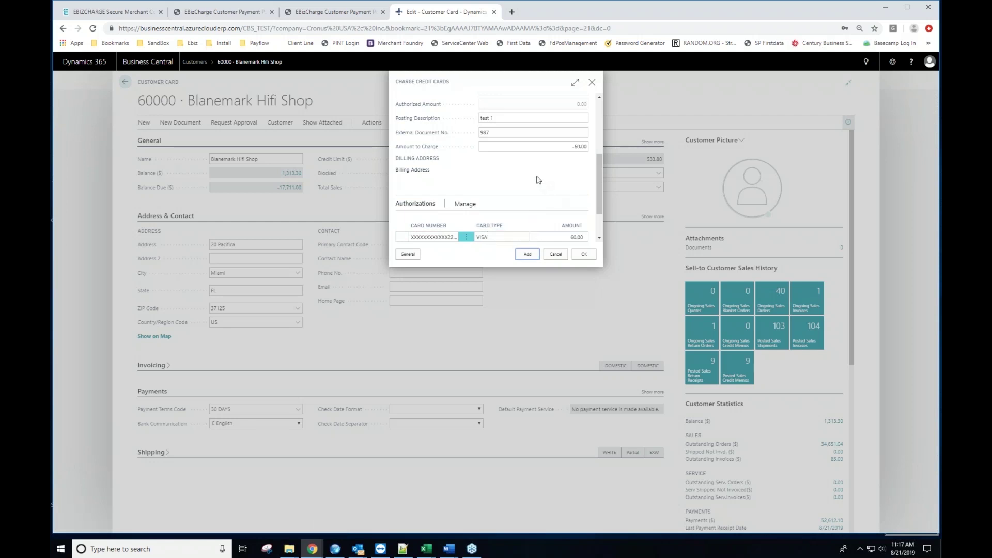
Step: Charge 110.00 to card 2224 with document 789, '2' added to the description
{"action": "left_click", "coordinate": [584, 127]}
{"action": "left_click", "coordinate": [496, 159]}
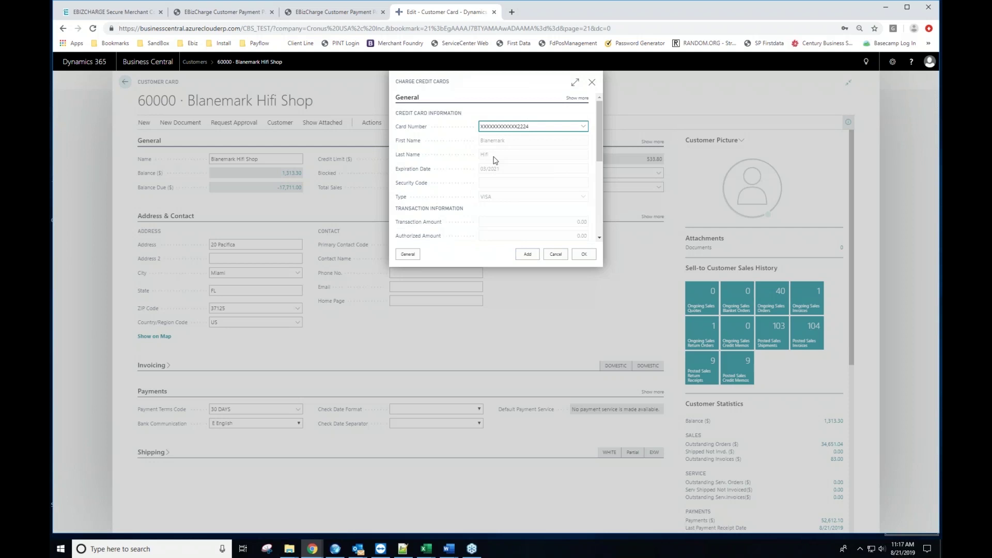
{"action": "scroll", "coordinate": [511, 158], "scroll_direction": "down", "scroll_amount": 1}
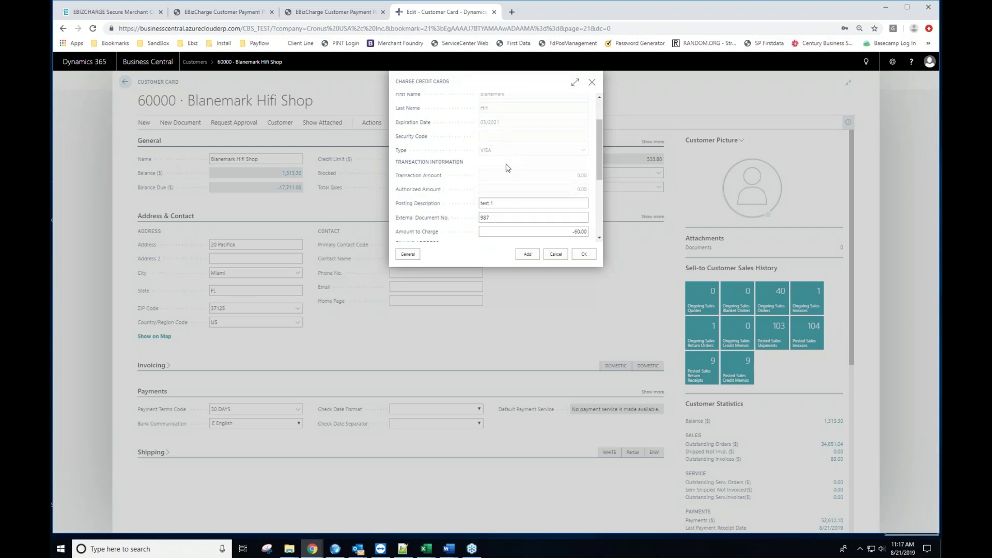
{"action": "left_click", "coordinate": [500, 202]}
{"action": "type", "text": "2"}
{"action": "key", "text": "Tab"}
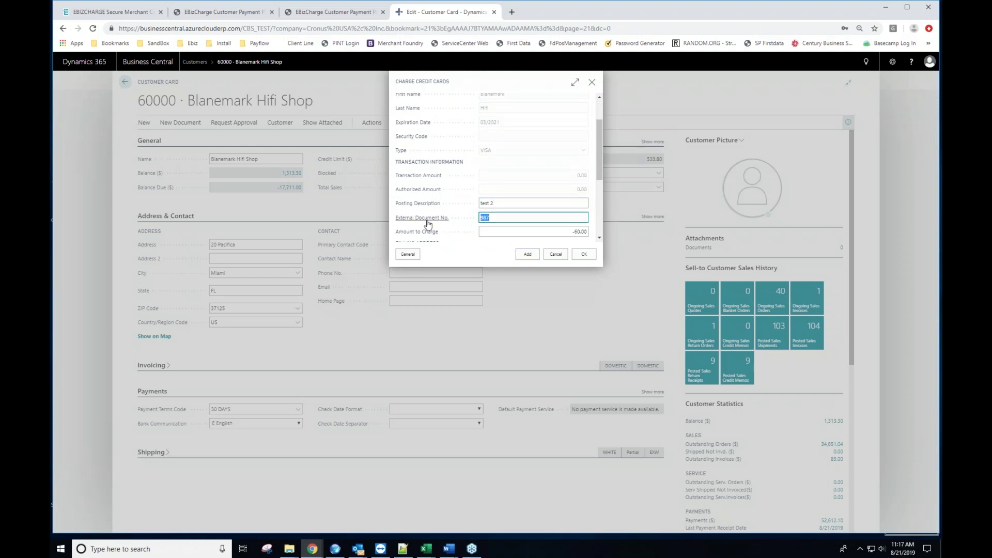
{"action": "type", "text": "789"}
{"action": "key", "text": "Tab"}
{"action": "type", "text": "110.00"}
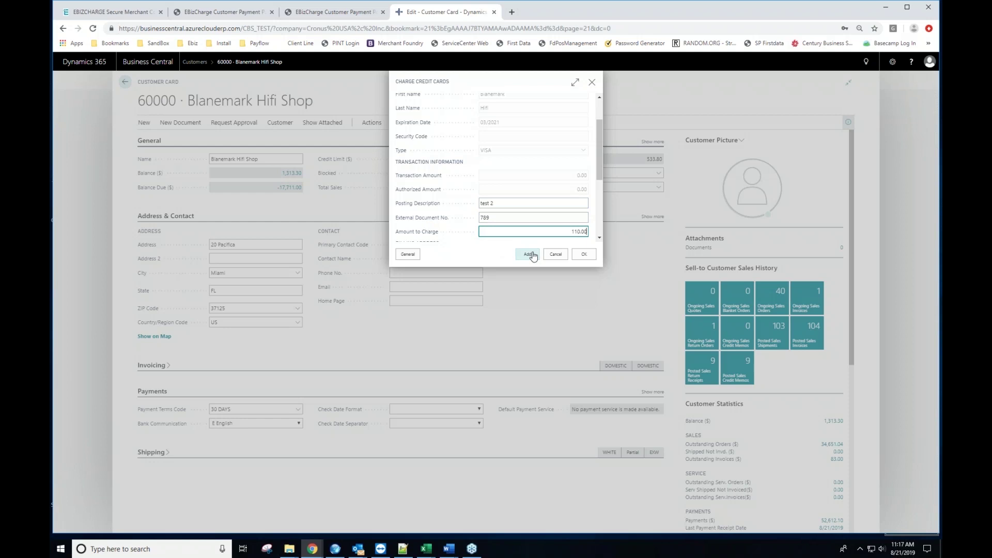
{"action": "scroll", "coordinate": [538, 243], "scroll_direction": "down", "scroll_amount": 3}
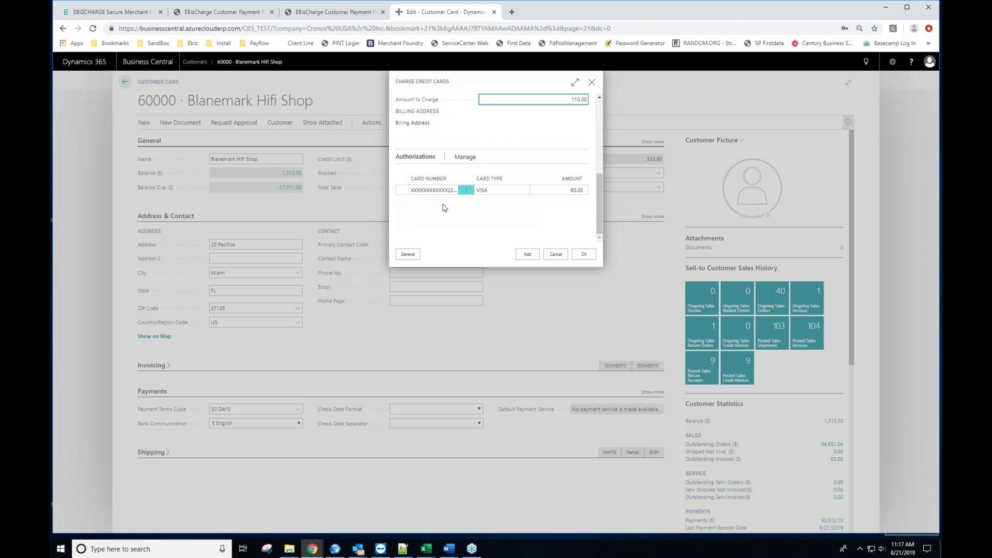
{"action": "left_click", "coordinate": [586, 255]}
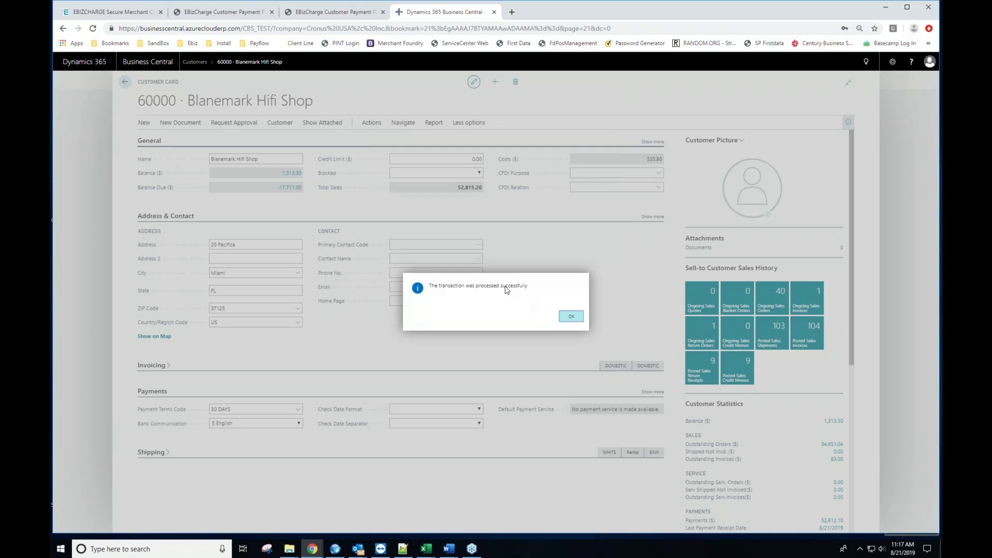
Step: Dismiss the success message, review customer 60000's ledger entries, then return to its card
{"action": "left_click", "coordinate": [571, 317]}
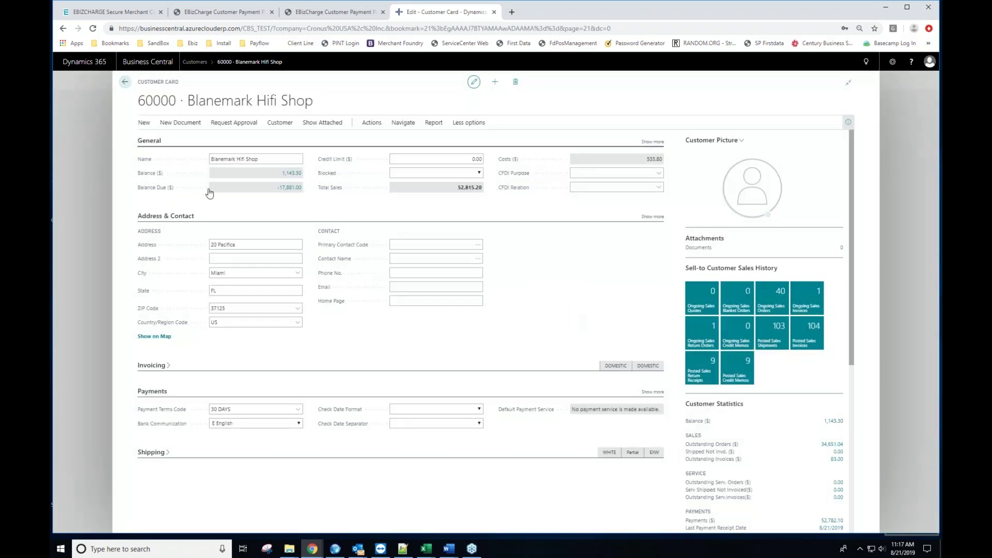
{"action": "left_click", "coordinate": [291, 174]}
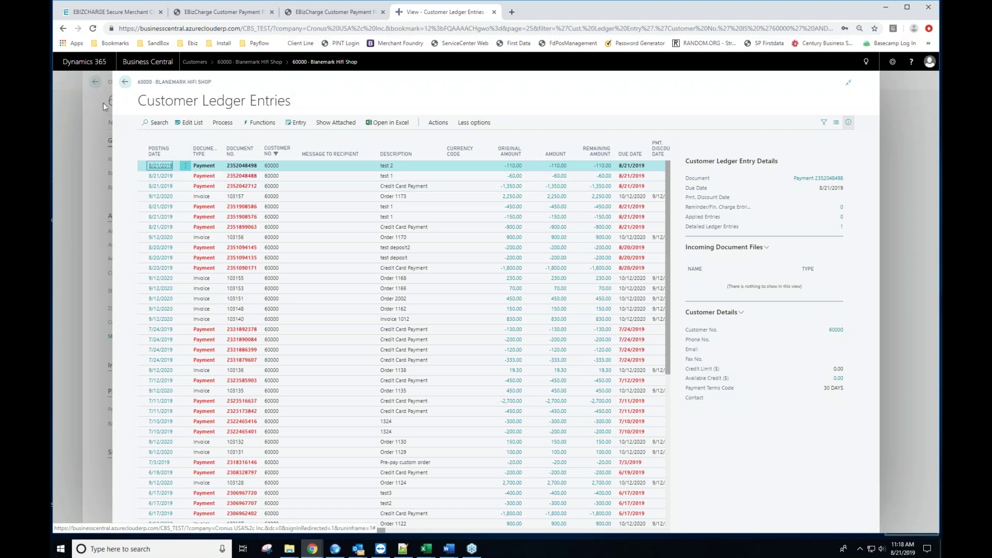
{"action": "left_click", "coordinate": [125, 84]}
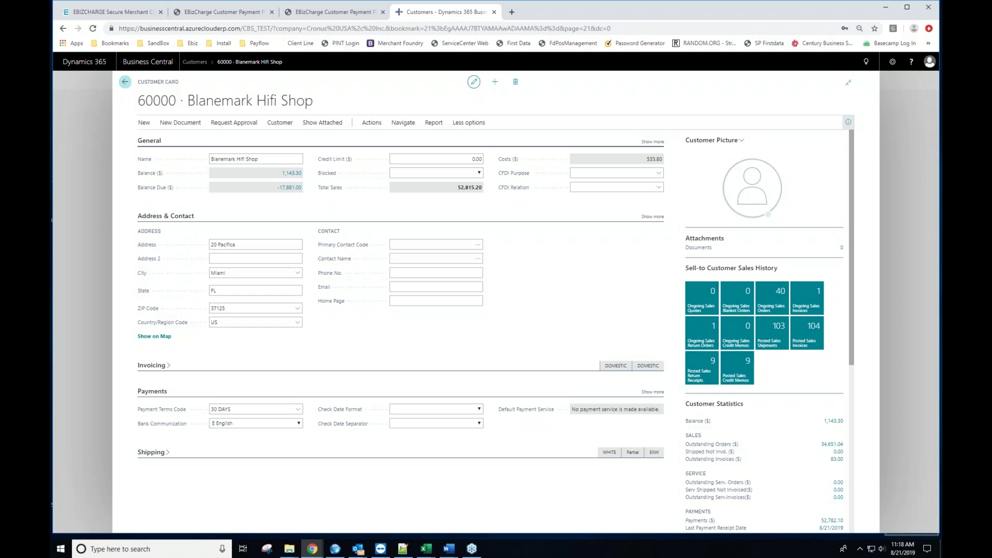
Step: Start a new sales order from the home page for customer 60000
{"action": "left_click", "coordinate": [125, 82]}
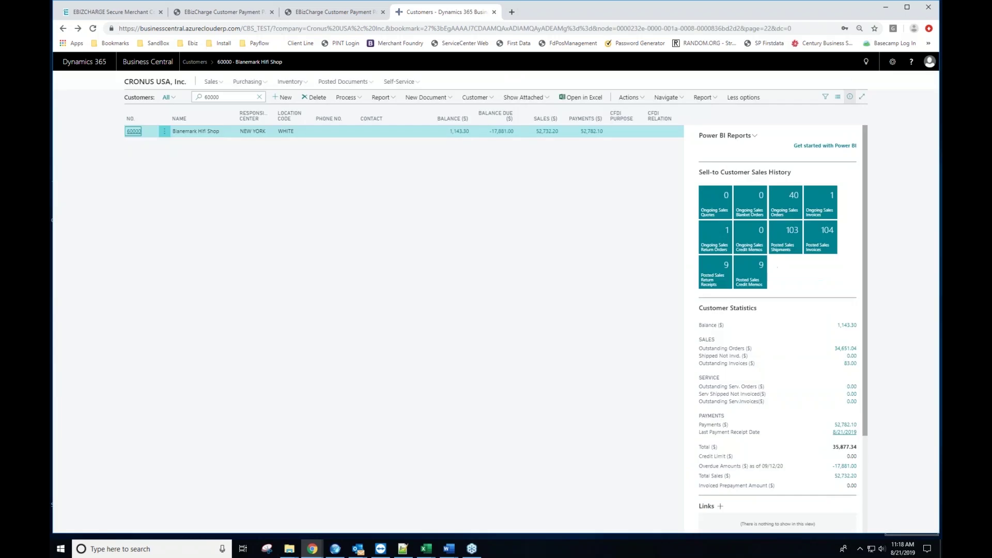
{"action": "left_click", "coordinate": [156, 83]}
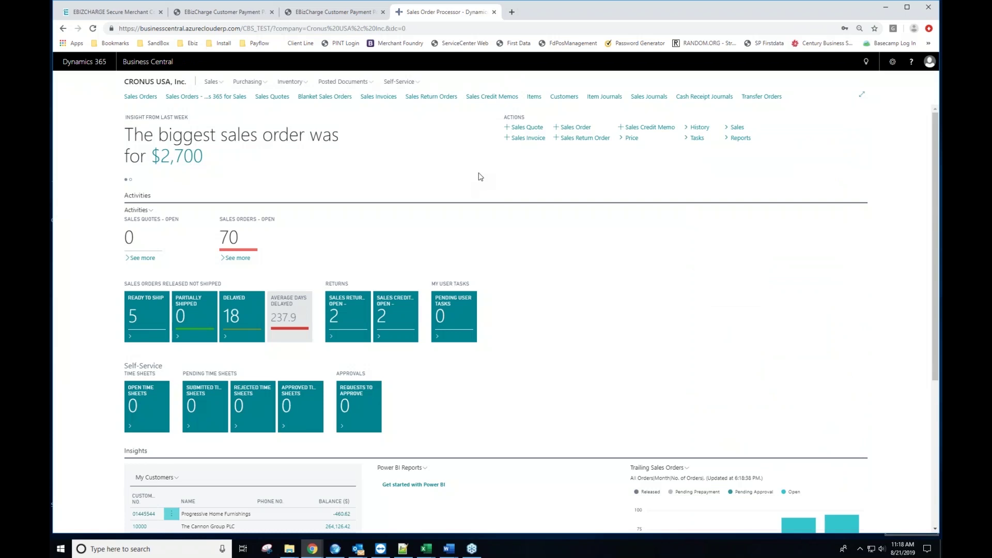
{"action": "left_click", "coordinate": [581, 130]}
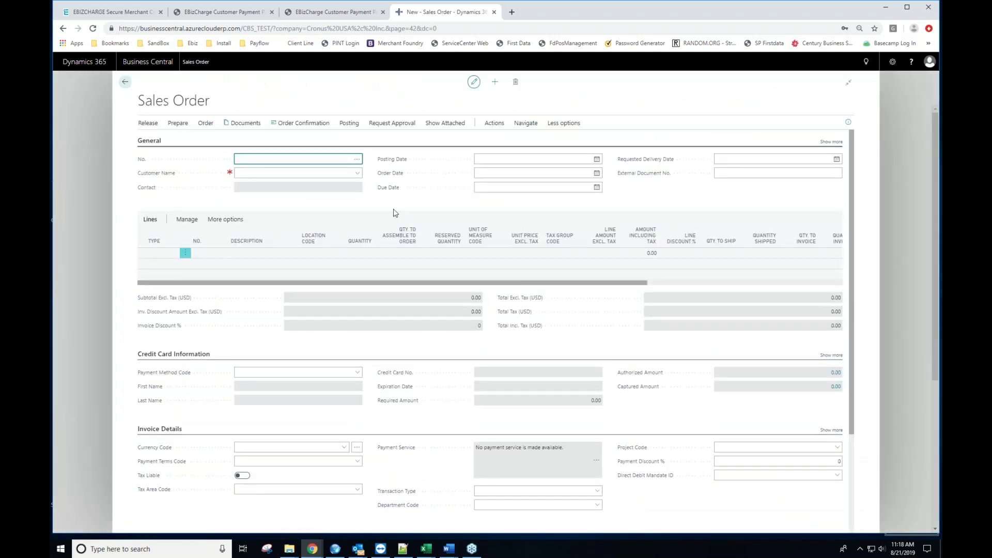
{"action": "left_click", "coordinate": [294, 173]}
{"action": "type", "text": "60000"}
{"action": "key", "text": "Tab"}
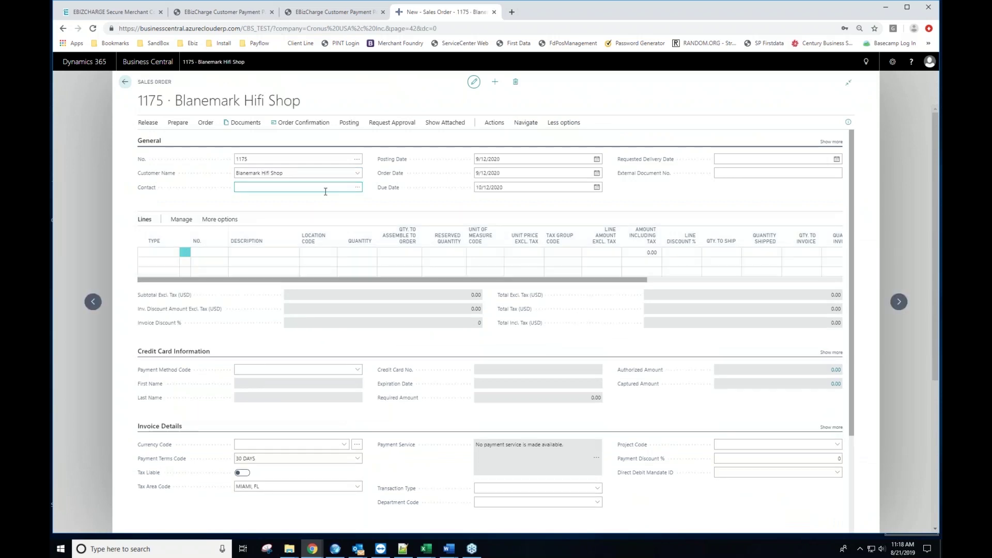
Step: Add a Resource line for LIFT with quantity 8
{"action": "left_click", "coordinate": [175, 252]}
{"action": "left_click", "coordinate": [175, 253]}
{"action": "left_click", "coordinate": [162, 283]}
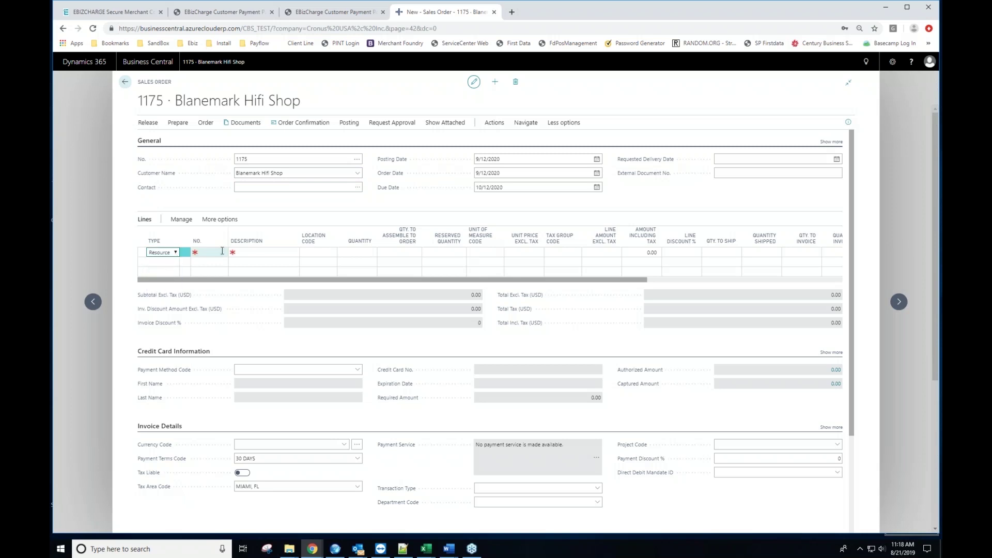
{"action": "left_click", "coordinate": [223, 253]}
{"action": "left_click", "coordinate": [223, 253]}
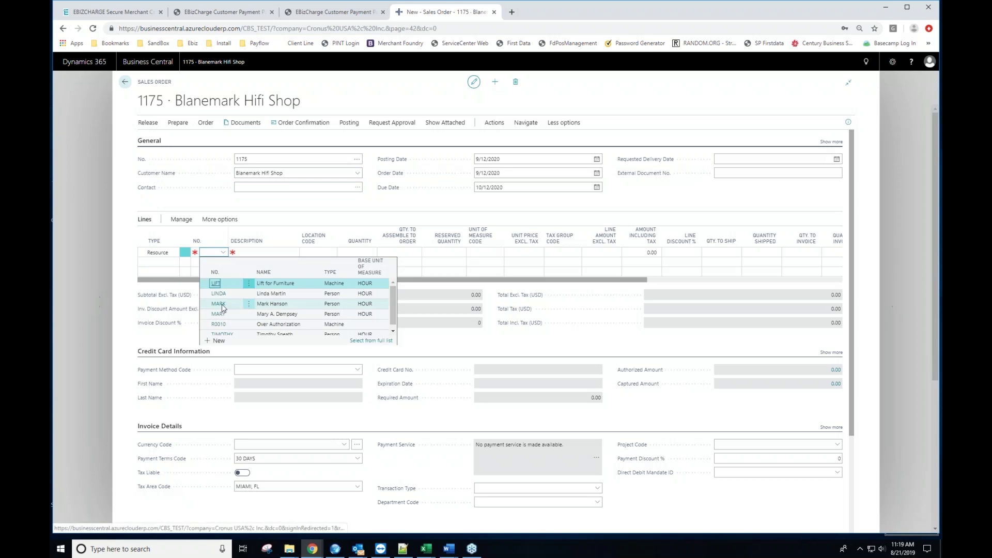
{"action": "left_click", "coordinate": [219, 284]}
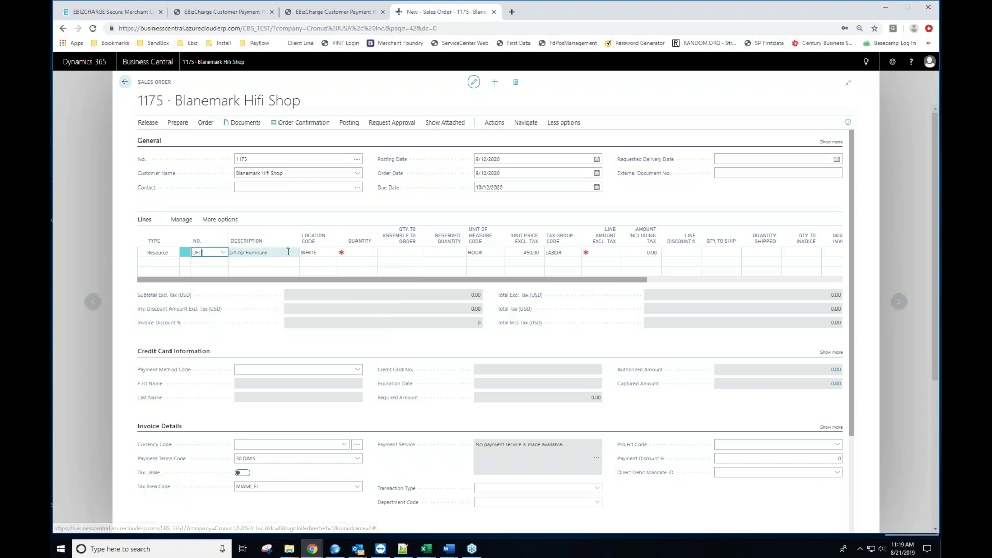
{"action": "left_click", "coordinate": [364, 252]}
{"action": "type", "text": "8"}
{"action": "key", "text": "Tab"}
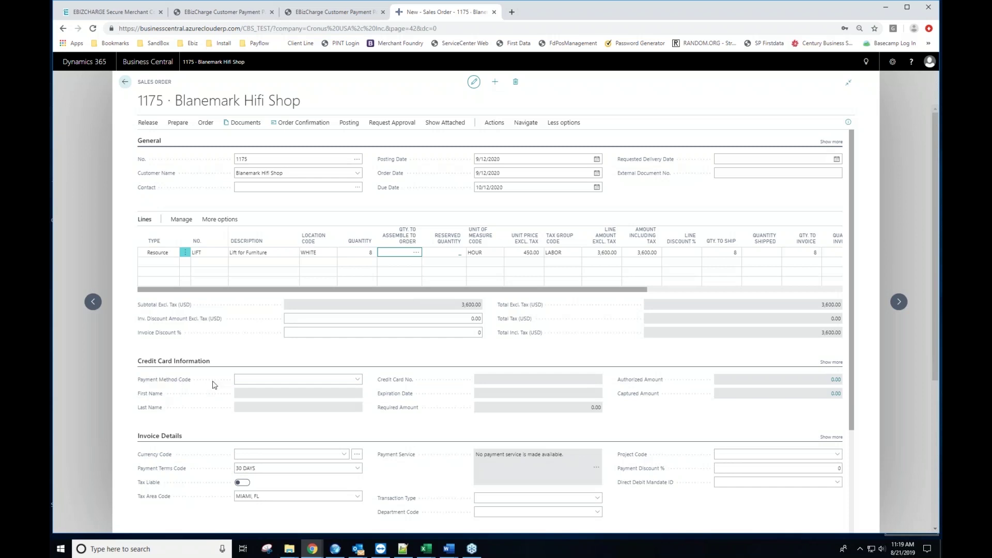
Step: Browse the payment method codes without selecting one
{"action": "left_click", "coordinate": [357, 379]}
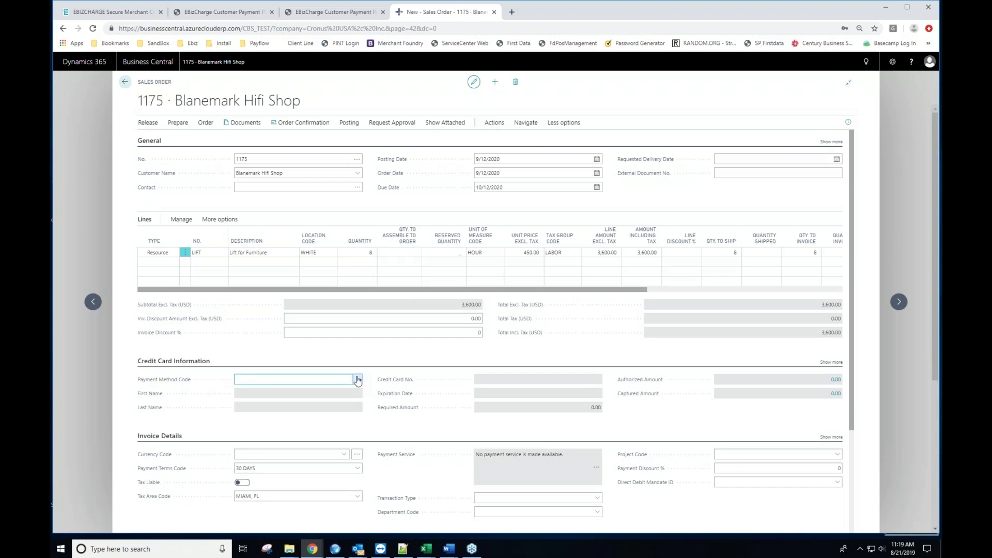
{"action": "scroll", "coordinate": [426, 427], "scroll_direction": "down", "scroll_amount": 2}
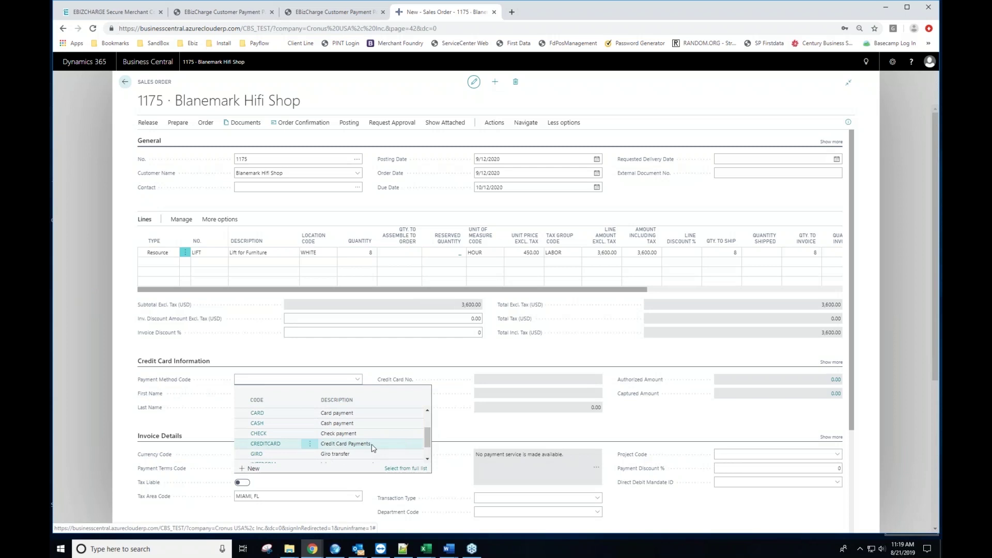
{"action": "left_click", "coordinate": [484, 435]}
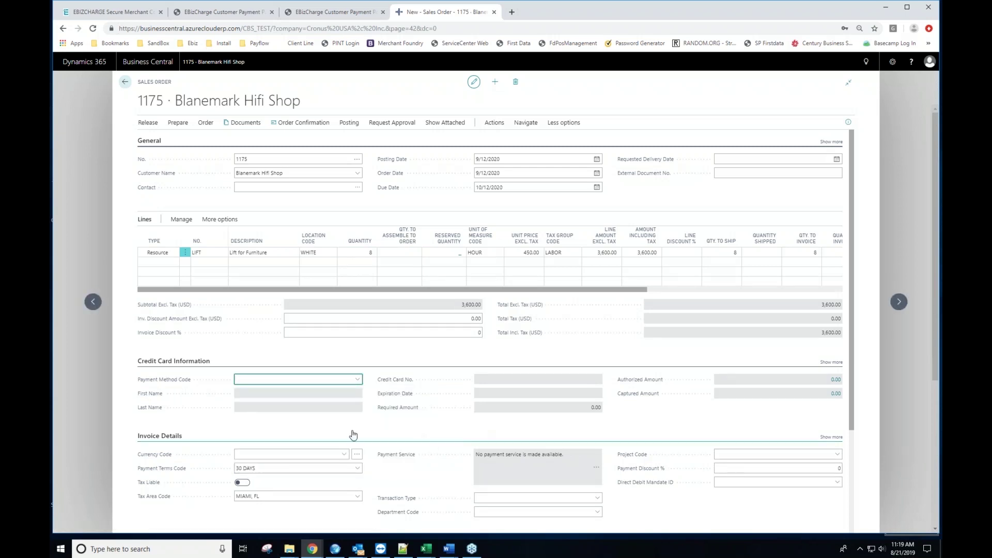
{"action": "scroll", "coordinate": [173, 434], "scroll_direction": "down", "scroll_amount": 1}
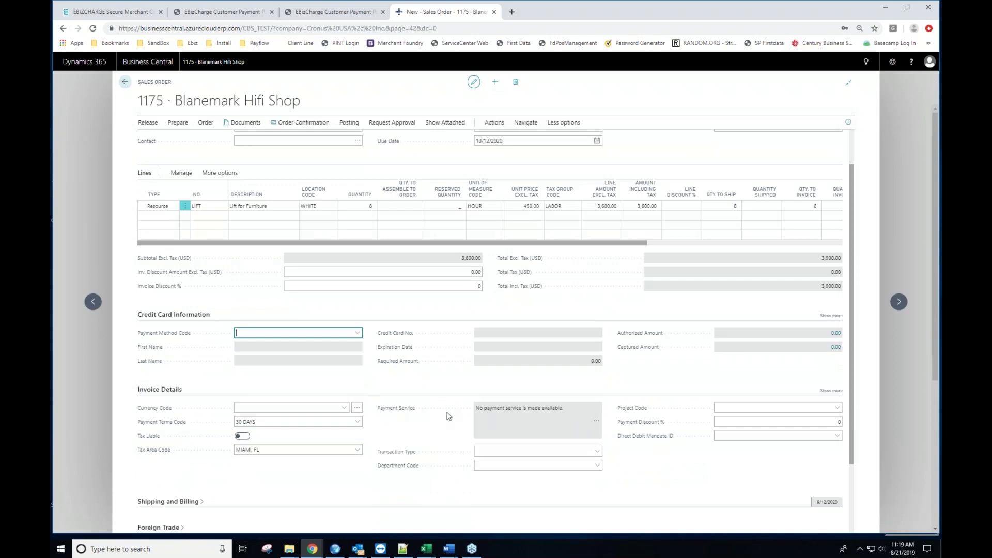
Step: Mark EBizCharge Connect as available and confirm it as order 1175's payment service
{"action": "left_click", "coordinate": [599, 423]}
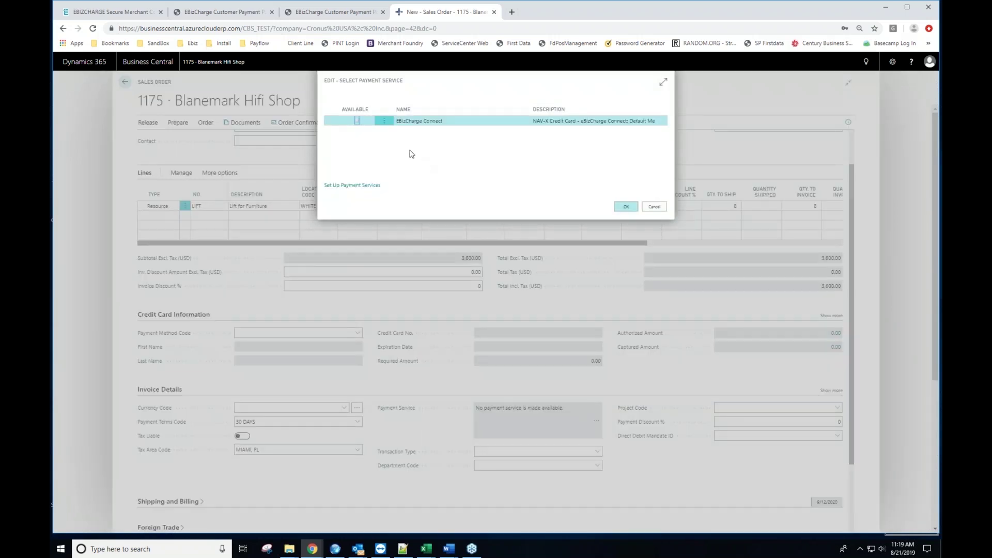
{"action": "left_click", "coordinate": [356, 122]}
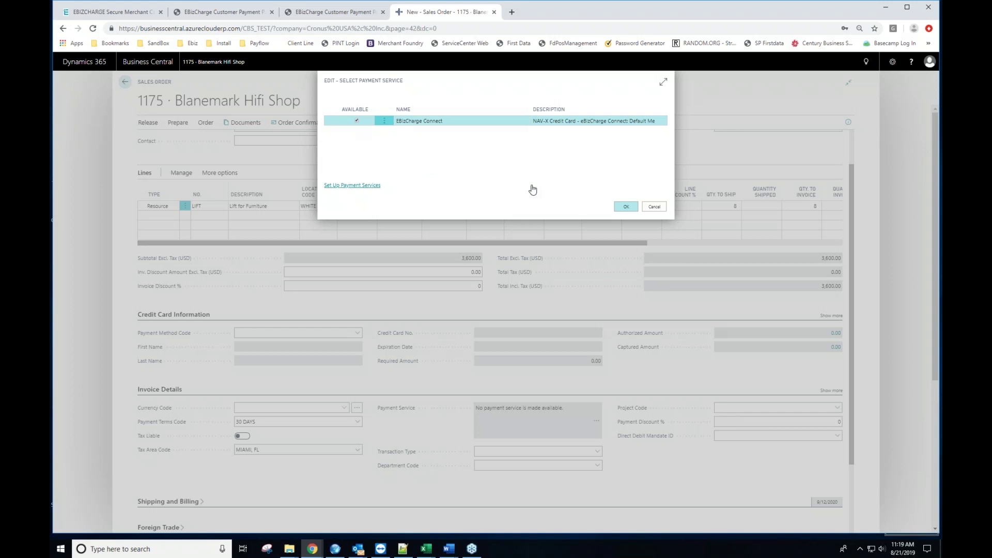
{"action": "left_click", "coordinate": [626, 208]}
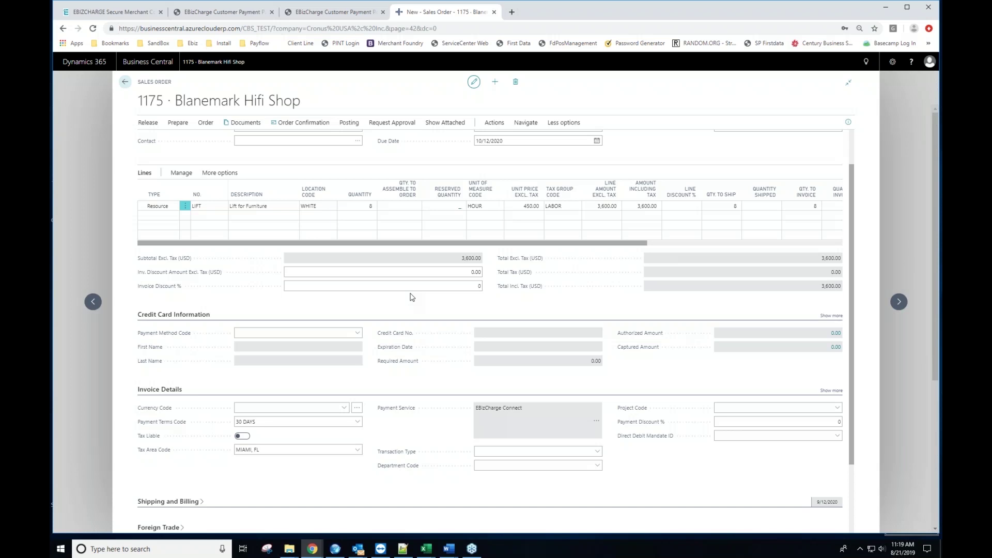
Step: Post and Send order 1175 as Ship and Invoice, Email set to No, Disk to PDF
{"action": "left_click", "coordinate": [349, 123]}
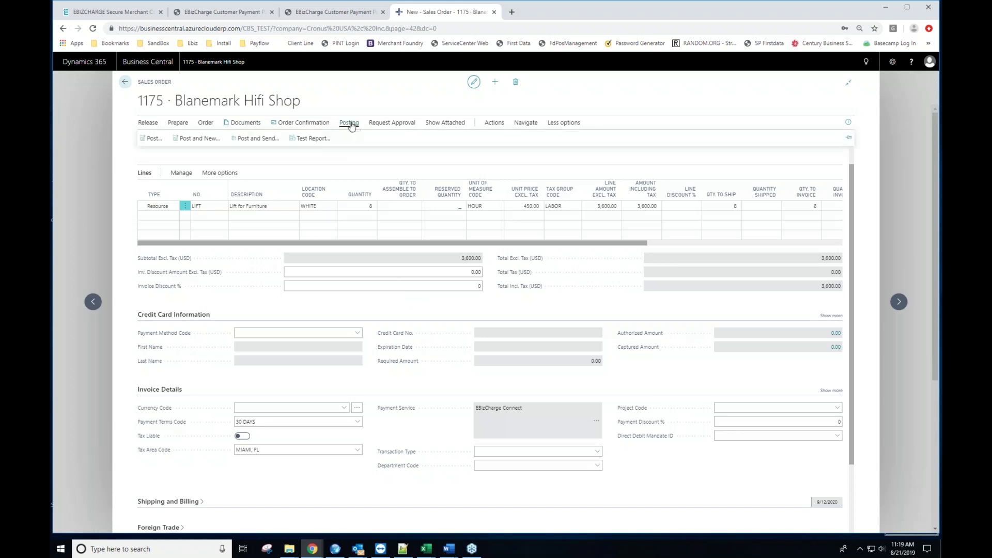
{"action": "left_click", "coordinate": [256, 140]}
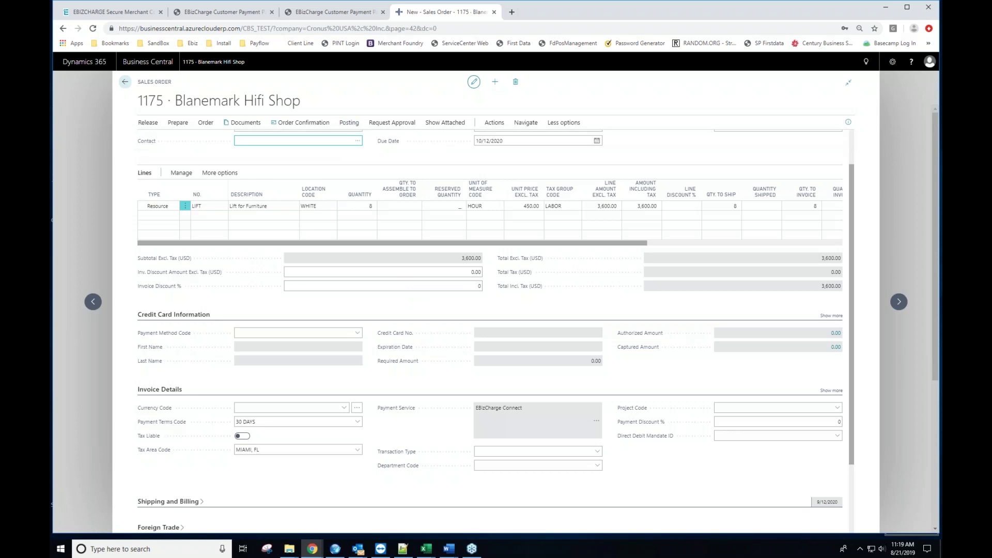
{"action": "left_click", "coordinate": [558, 279]}
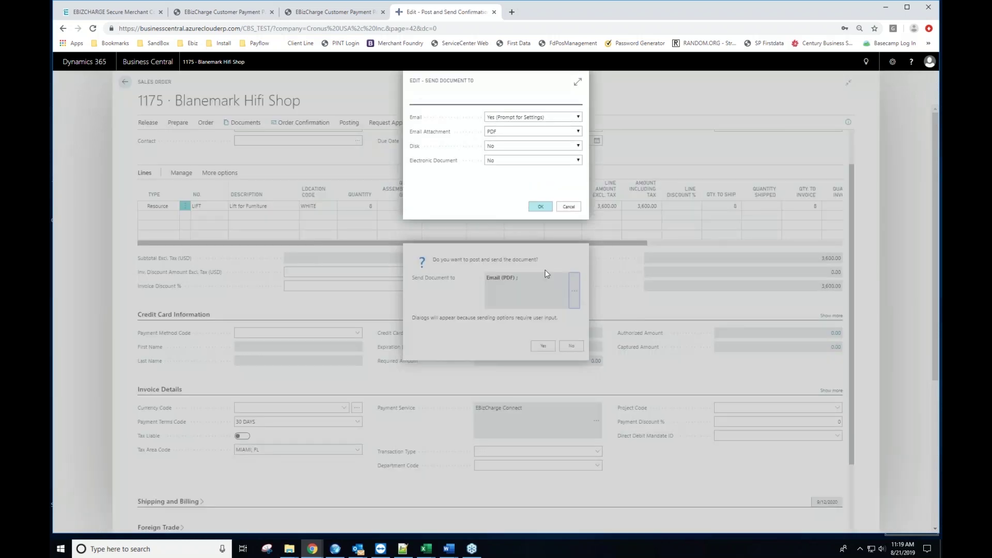
{"action": "left_click", "coordinate": [546, 118]}
{"action": "left_click", "coordinate": [505, 133]}
{"action": "left_click", "coordinate": [505, 134]}
{"action": "left_click", "coordinate": [497, 148]}
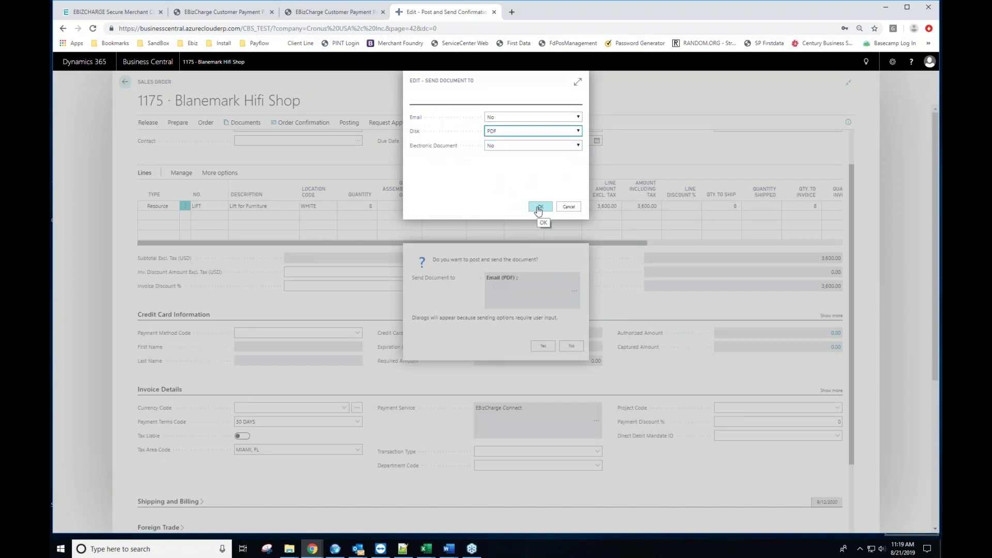
{"action": "left_click", "coordinate": [538, 209]}
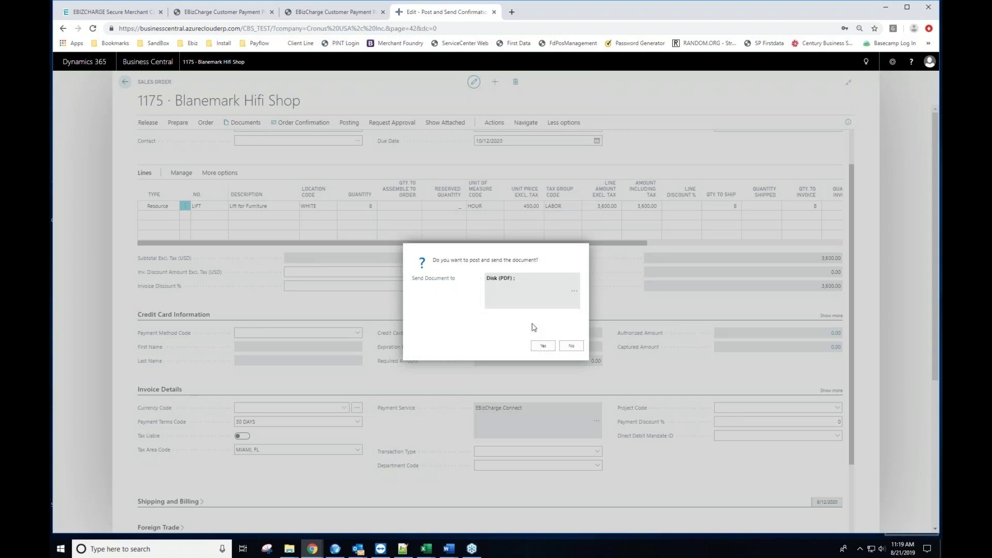
{"action": "left_click", "coordinate": [538, 347]}
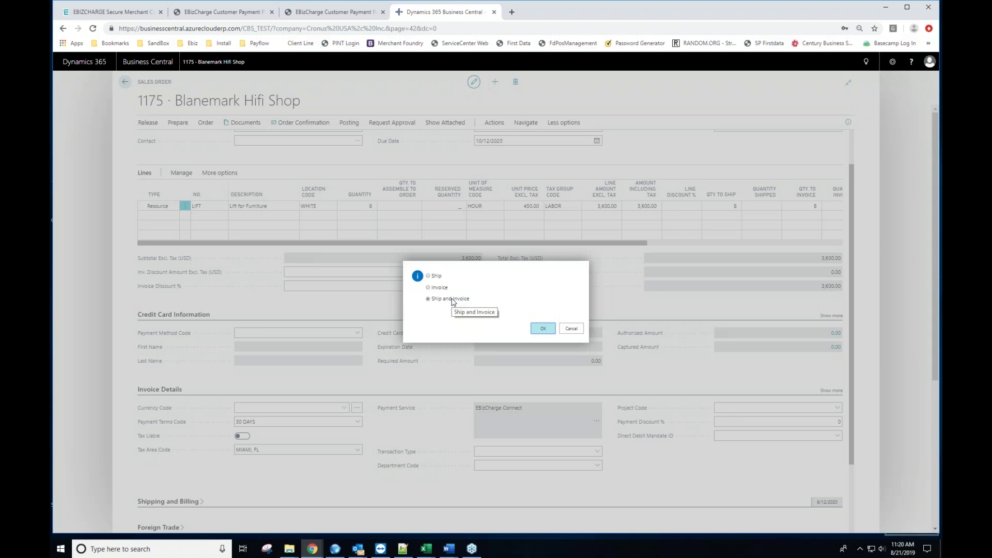
{"action": "left_click", "coordinate": [541, 331]}
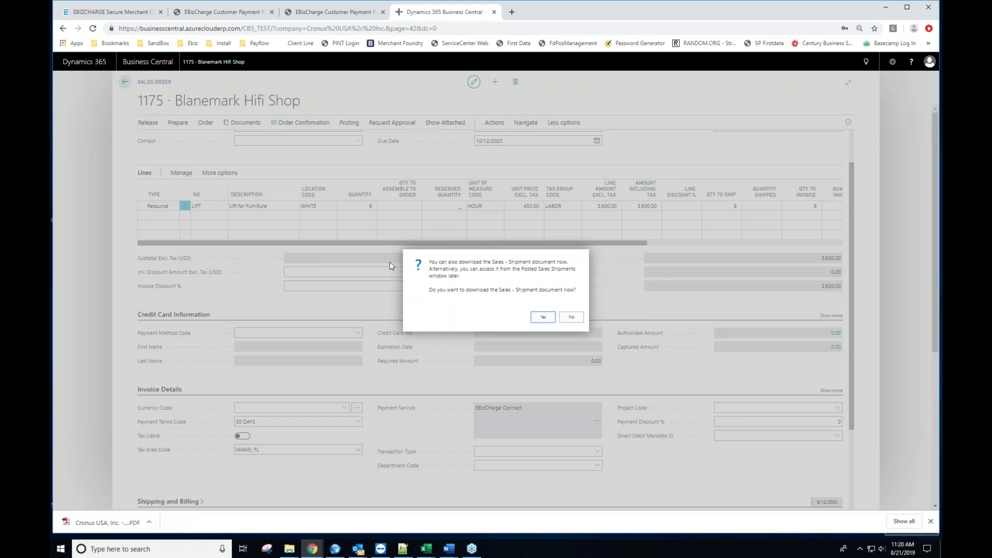
Step: Log into the EBizCharge Customer Payment Portal using the browser's saved customer login
{"action": "left_click", "coordinate": [232, 16]}
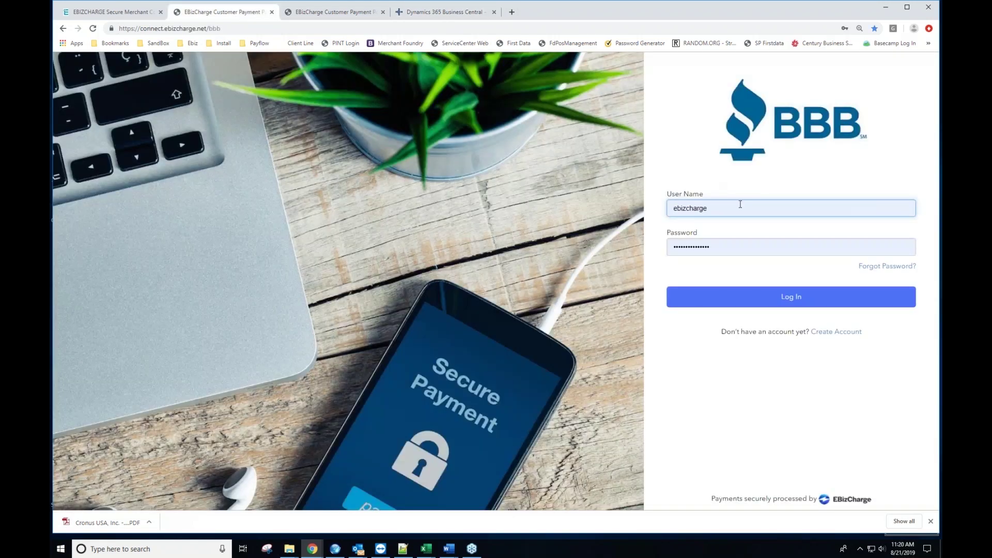
{"action": "left_click", "coordinate": [734, 208]}
{"action": "left_click", "coordinate": [692, 231]}
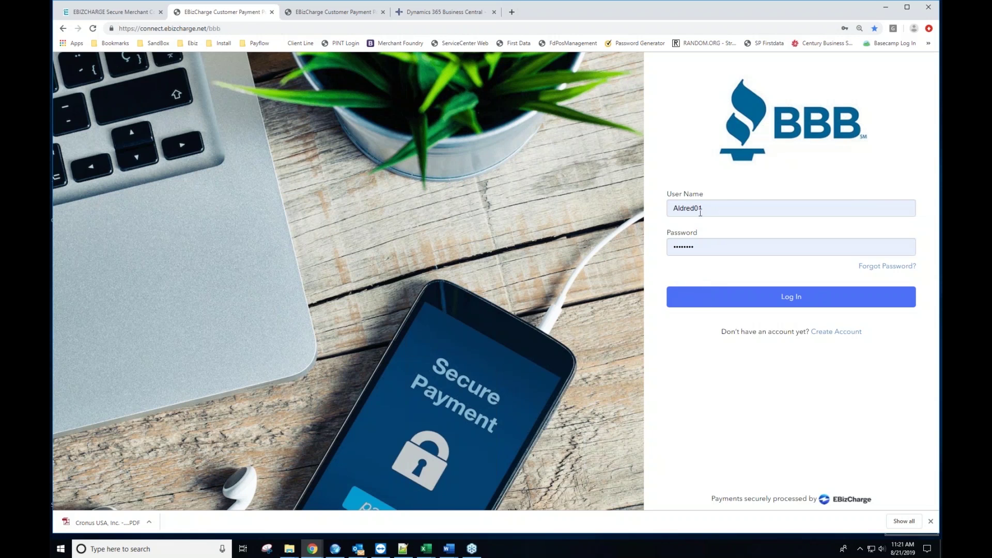
{"action": "left_click", "coordinate": [716, 300]}
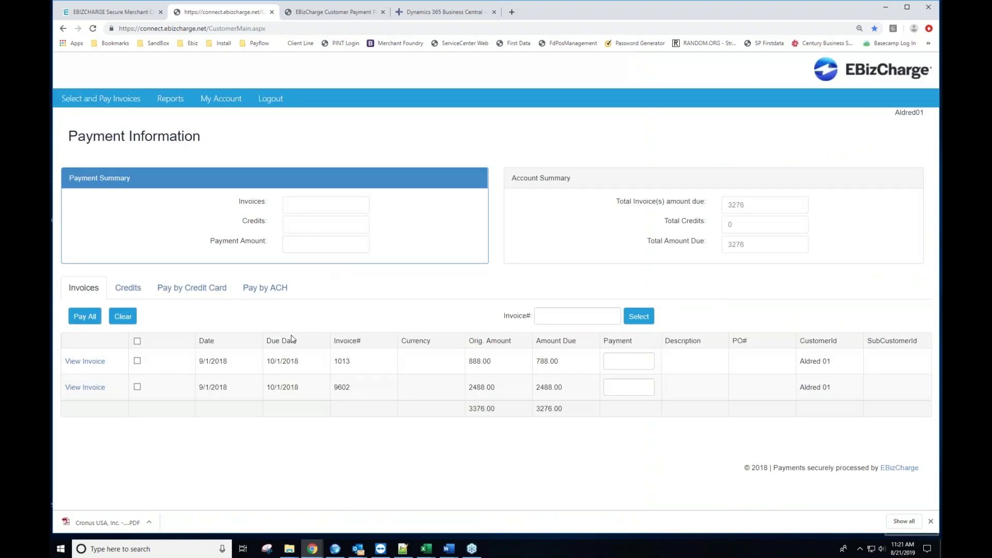
Step: Experiment with invoice selections, entering a partial 1500.000 payment on invoice 9602
{"action": "left_click", "coordinate": [137, 342]}
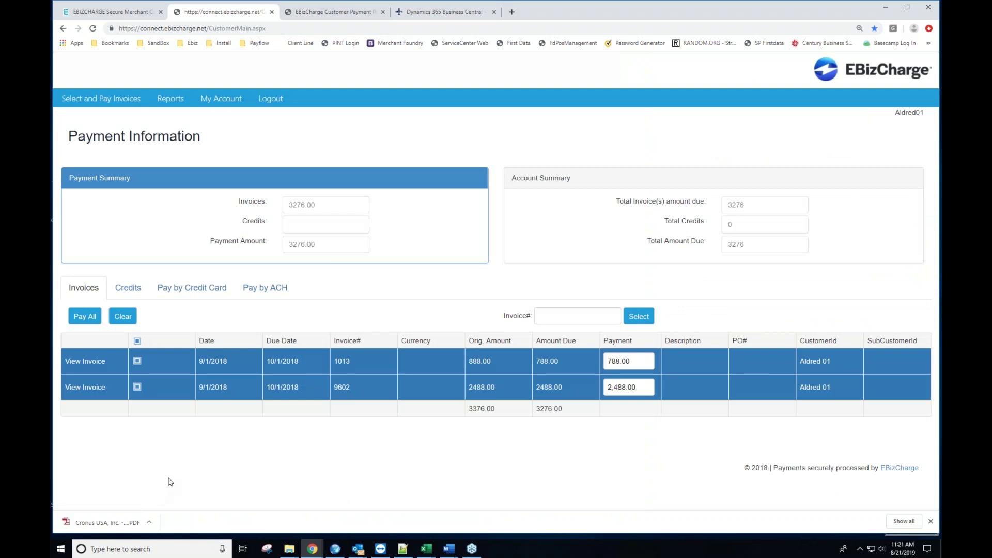
{"action": "left_click", "coordinate": [138, 389]}
{"action": "left_click", "coordinate": [139, 361]}
{"action": "left_click", "coordinate": [138, 388]}
{"action": "left_click", "coordinate": [634, 388]}
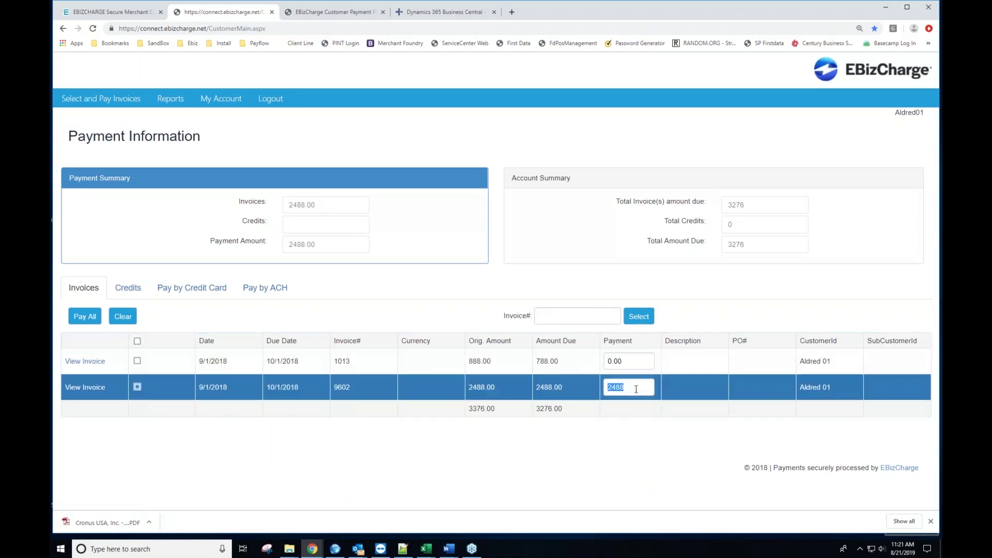
{"action": "type", "text": "1500.000"}
Step: Drop invoice 9602, select invoice 1013 for its full 788.00, and show the credit card form
{"action": "left_click", "coordinate": [137, 388]}
{"action": "left_click", "coordinate": [137, 387]}
{"action": "left_click", "coordinate": [137, 361]}
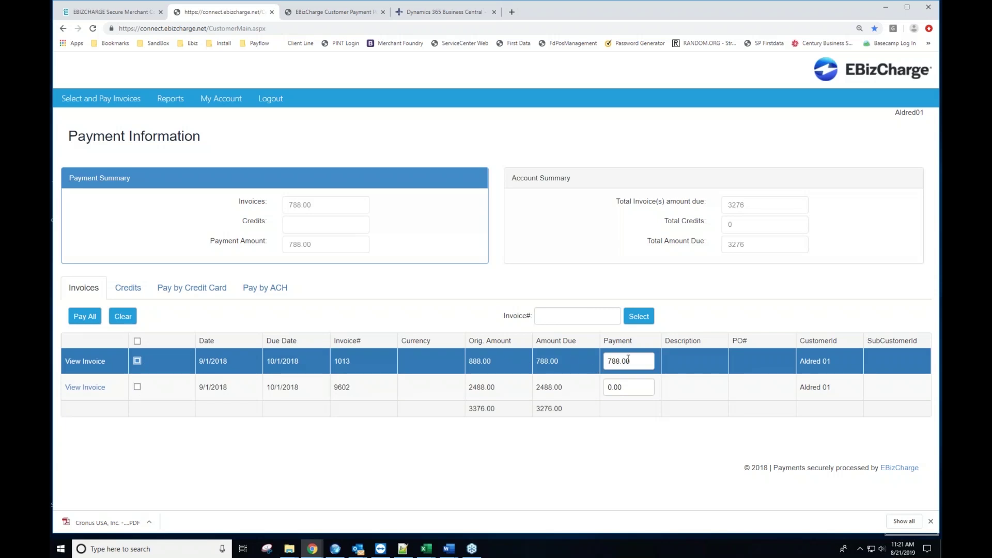
{"action": "left_click", "coordinate": [186, 289]}
{"action": "scroll", "coordinate": [193, 323], "scroll_direction": "down", "scroll_amount": 2}
{"action": "left_click", "coordinate": [208, 321]}
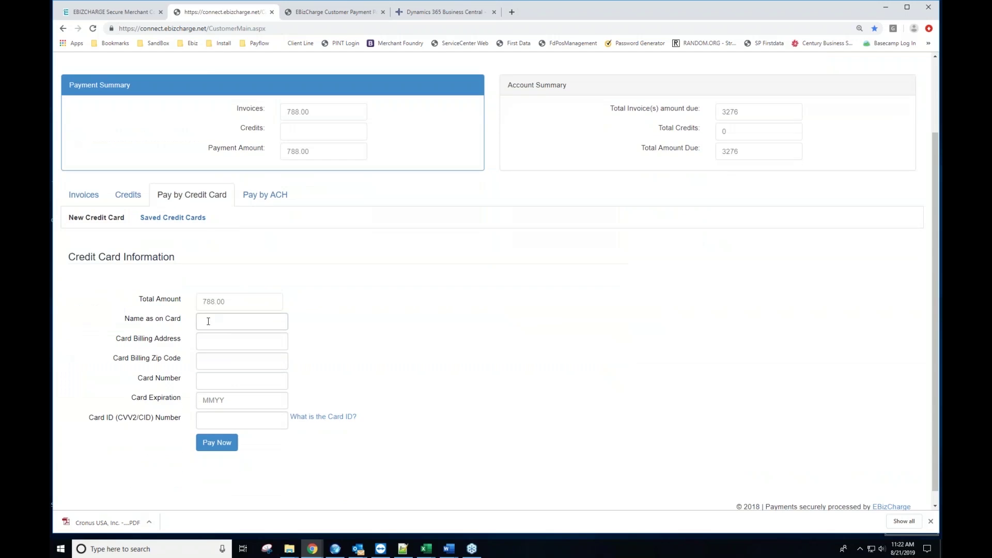
{"action": "left_click", "coordinate": [209, 322]}
{"action": "key", "text": "Escape"}
{"action": "scroll", "coordinate": [224, 332], "scroll_direction": "down", "scroll_amount": 1}
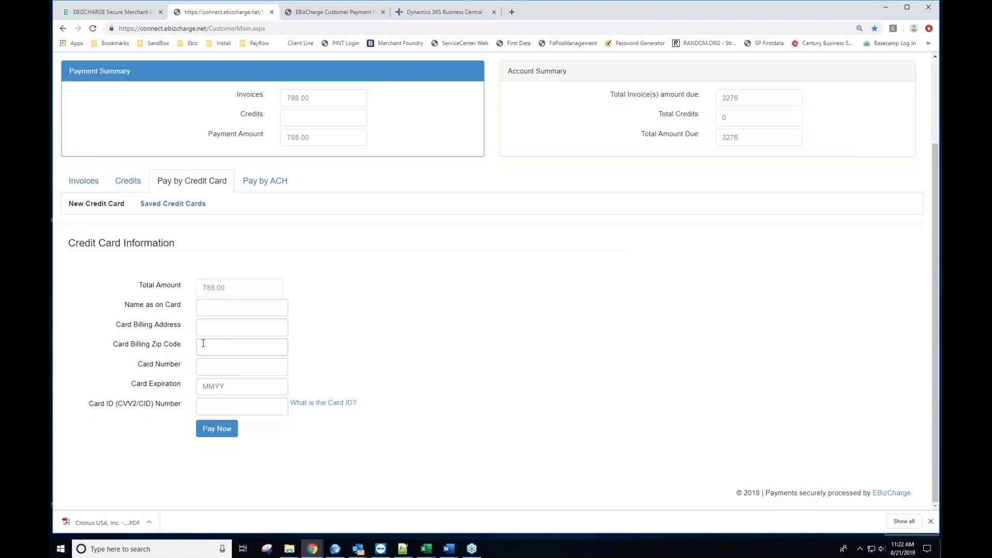
{"action": "left_click", "coordinate": [175, 206]}
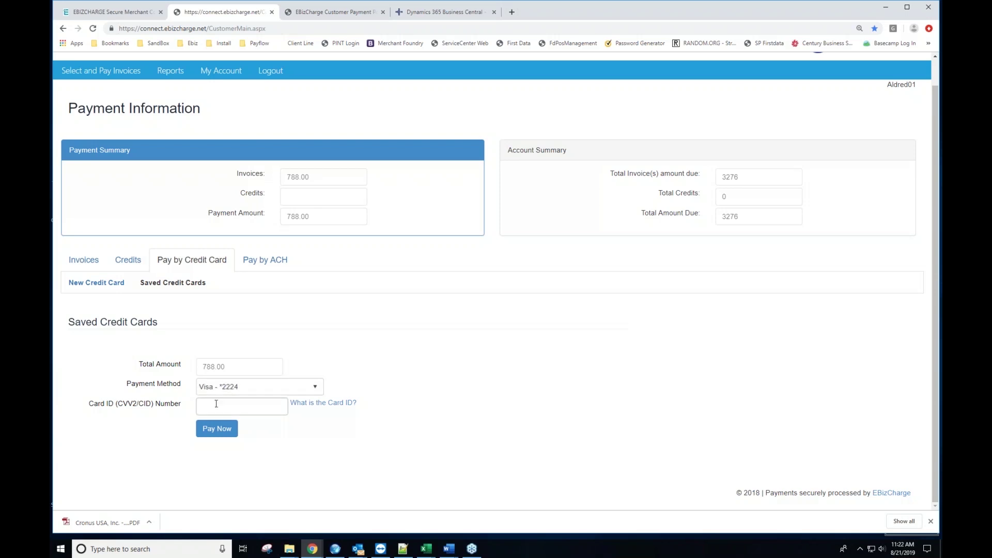
{"action": "left_click", "coordinate": [216, 403]}
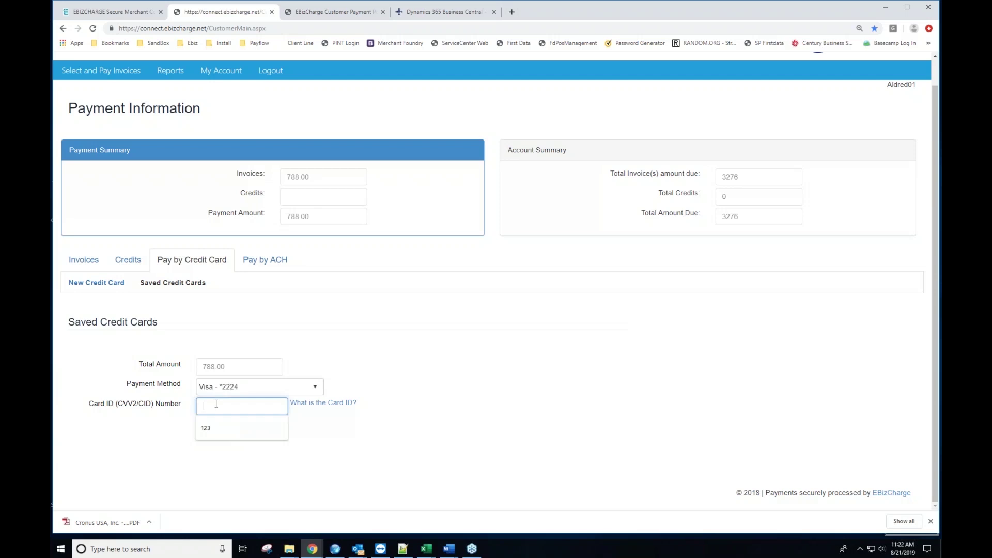
{"action": "type", "text": "123"}
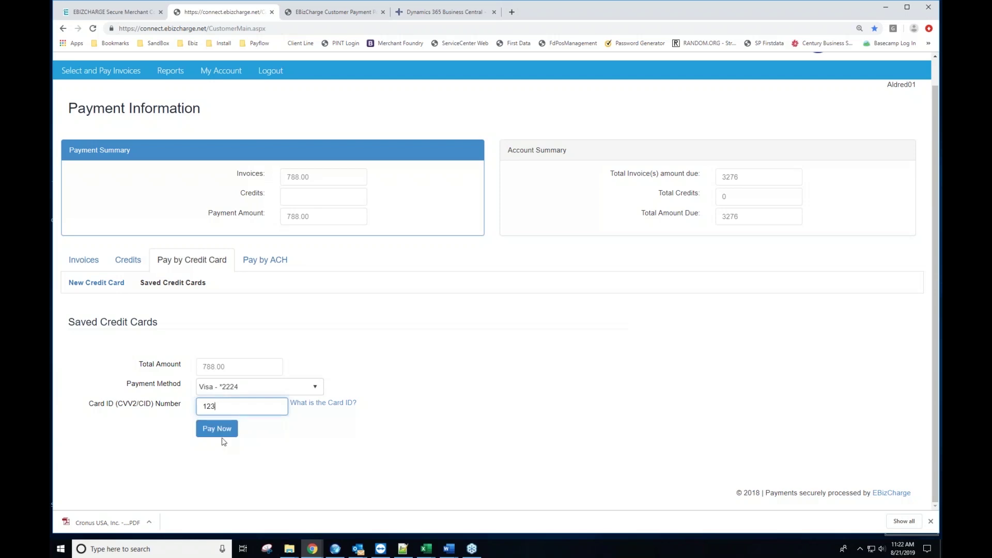
{"action": "left_click", "coordinate": [217, 428]}
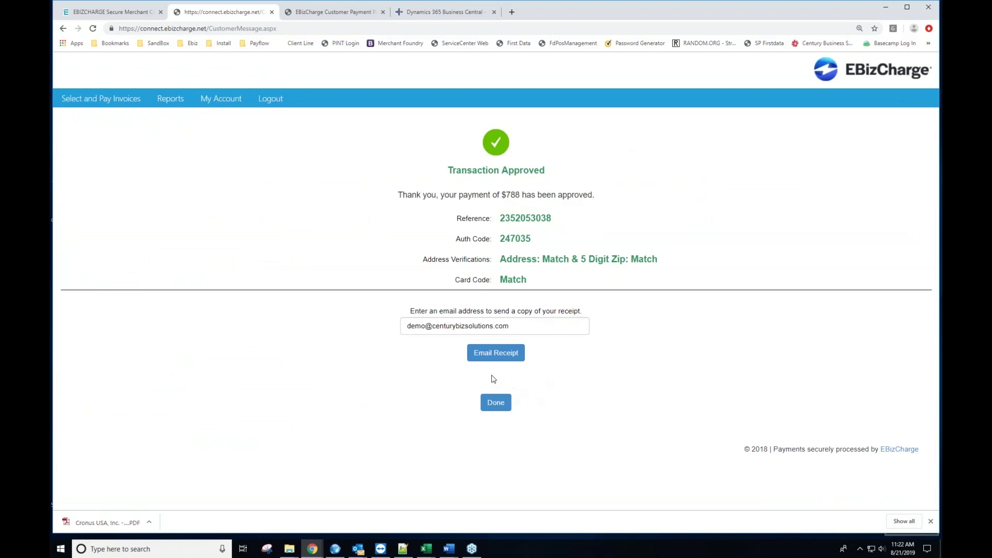
Step: Email the payment receipt and go back to Payment Information, where only invoice 9602 remains
{"action": "left_click", "coordinate": [495, 357]}
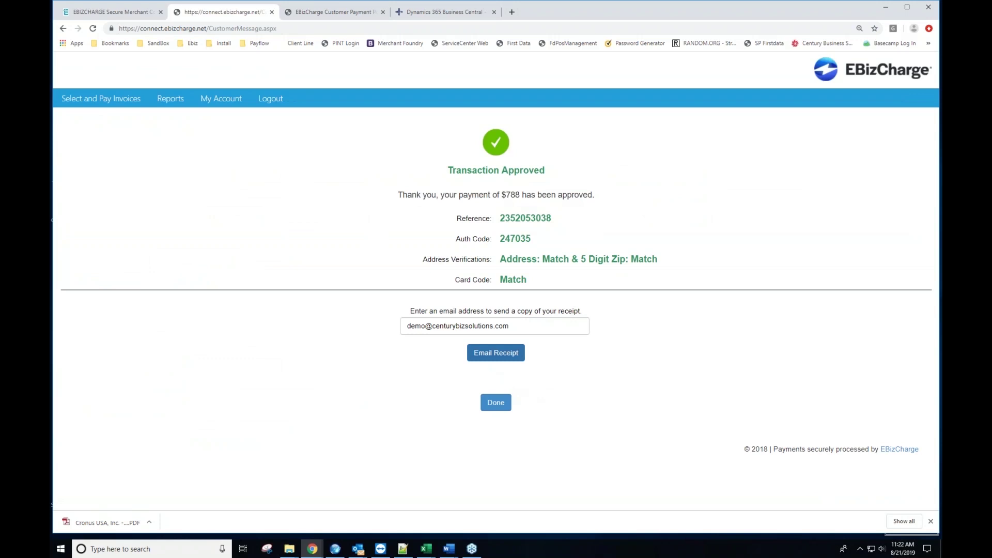
{"action": "mouse_move", "coordinate": [166, 104]}
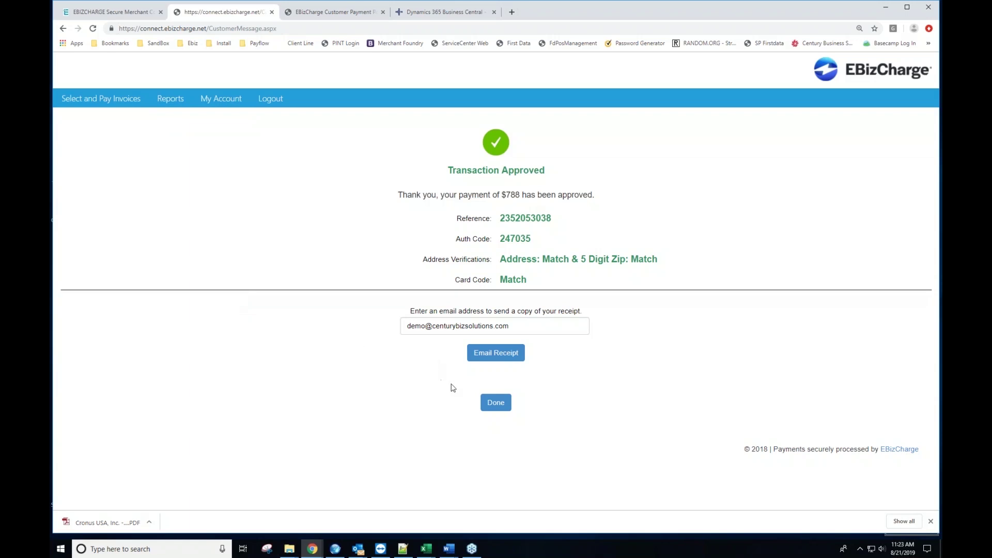
{"action": "left_click", "coordinate": [495, 405]}
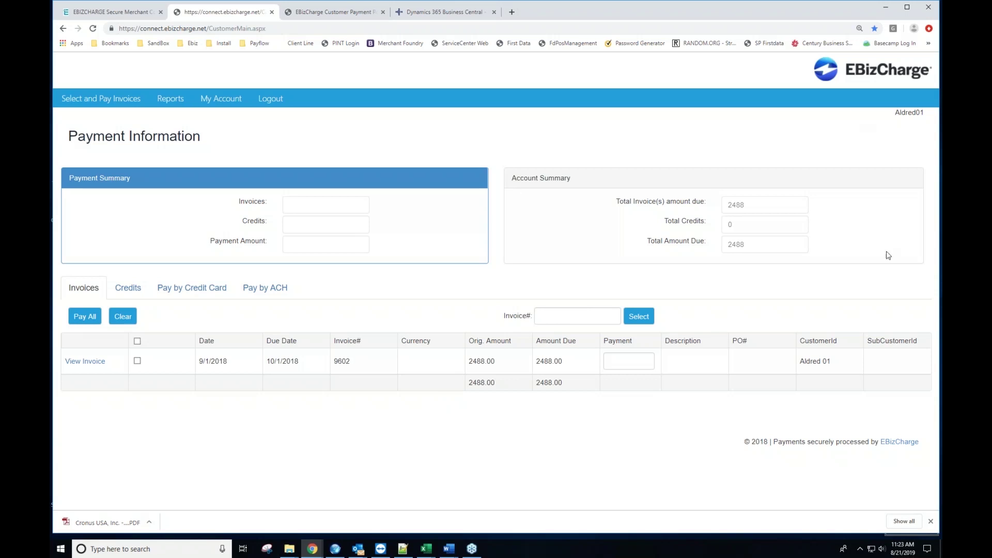
Step: Answer No to the shipment document download in Business Central, then return to the home page
{"action": "left_click", "coordinate": [443, 12]}
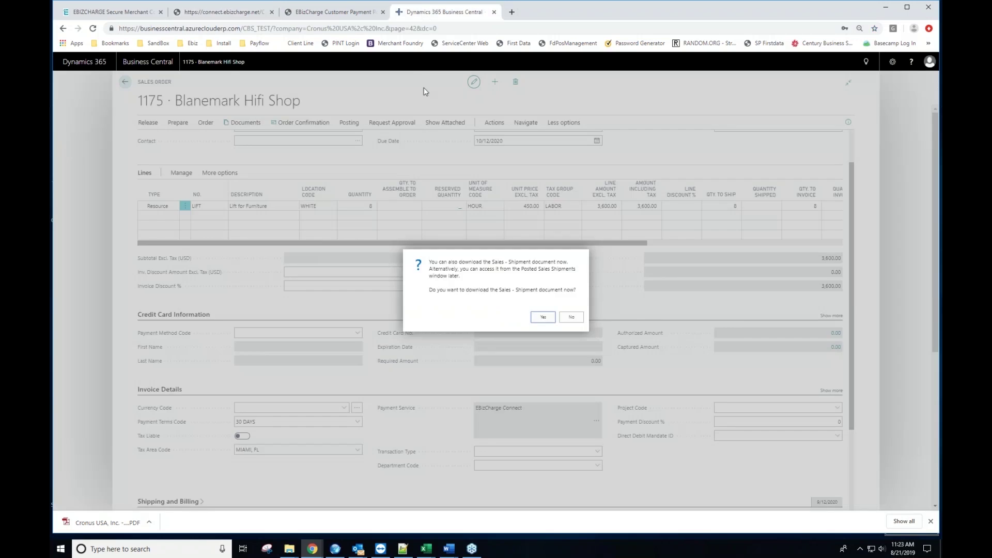
{"action": "left_click", "coordinate": [573, 319]}
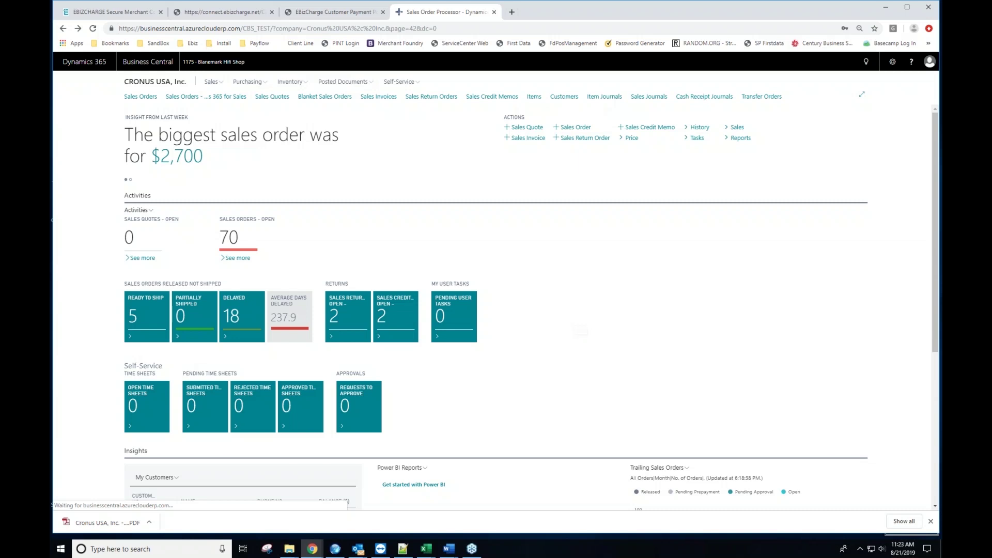
{"action": "left_click", "coordinate": [256, 11]}
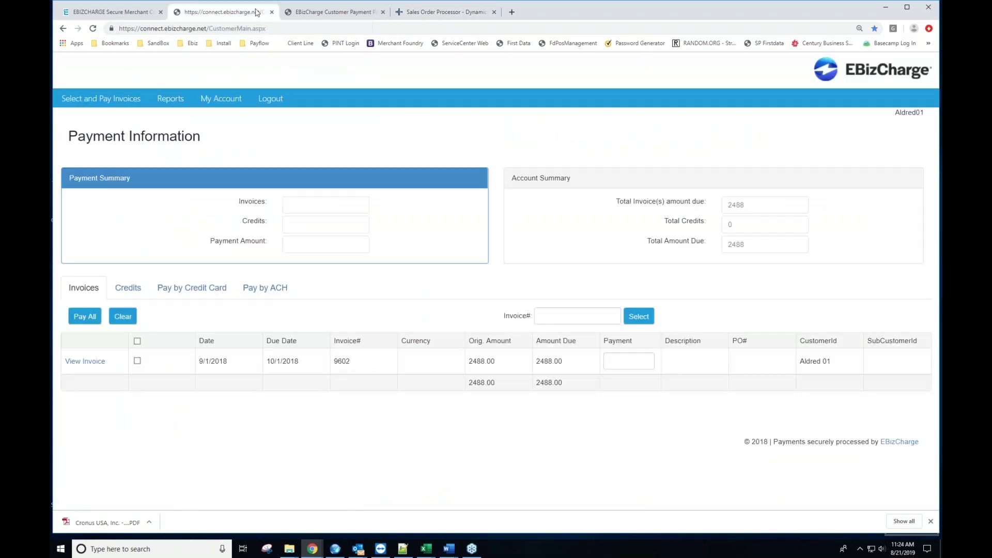
{"action": "left_click", "coordinate": [321, 11]}
{"action": "left_click", "coordinate": [434, 12]}
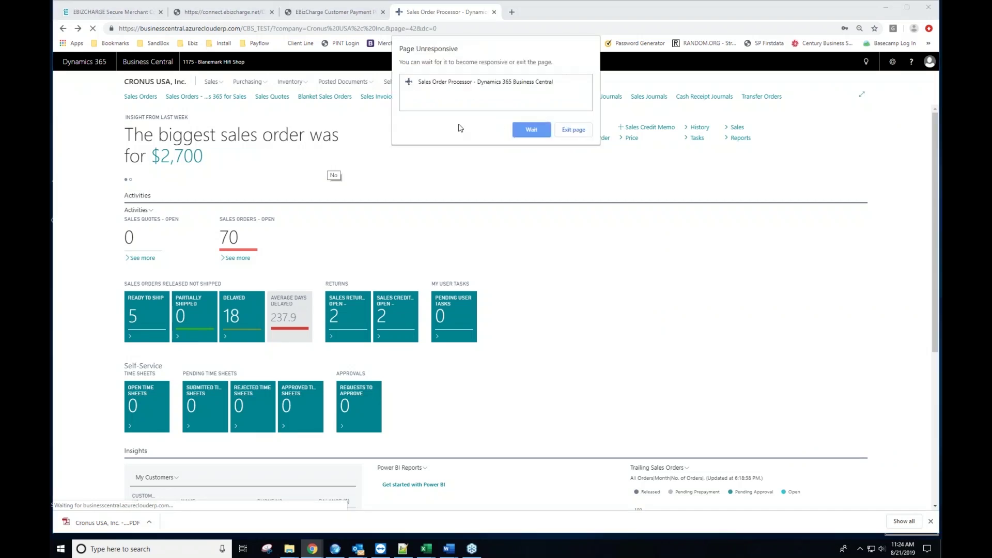
Step: Exit the unresponsive page and reload Sales Order Processor from the SandBox bookmarks
{"action": "left_click", "coordinate": [572, 130]}
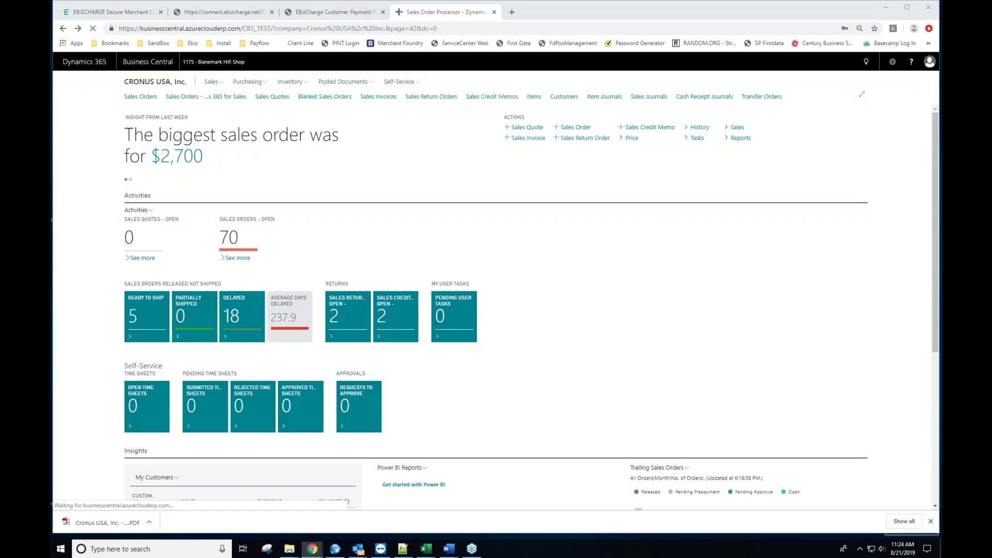
{"action": "left_click", "coordinate": [155, 43]}
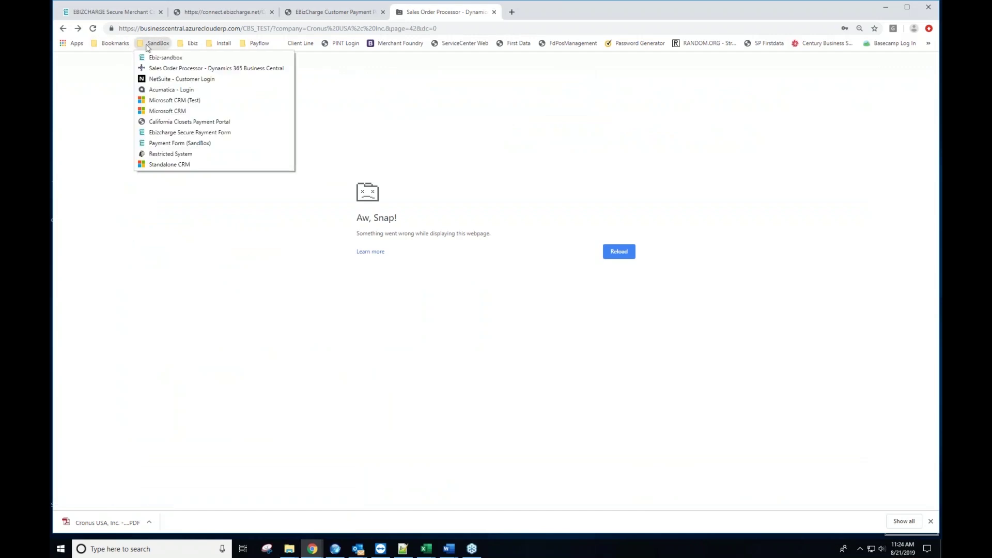
{"action": "left_click", "coordinate": [166, 69]}
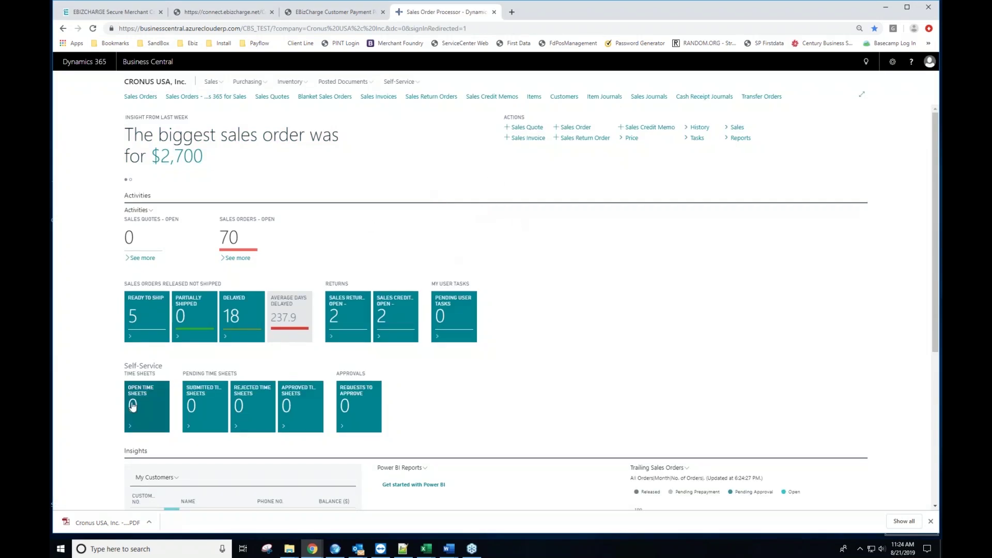
Step: Open the downloaded invoice 103158 PDF and follow its Pay with Credit Card link
{"action": "right_click", "coordinate": [79, 527]}
{"action": "left_click", "coordinate": [129, 467]}
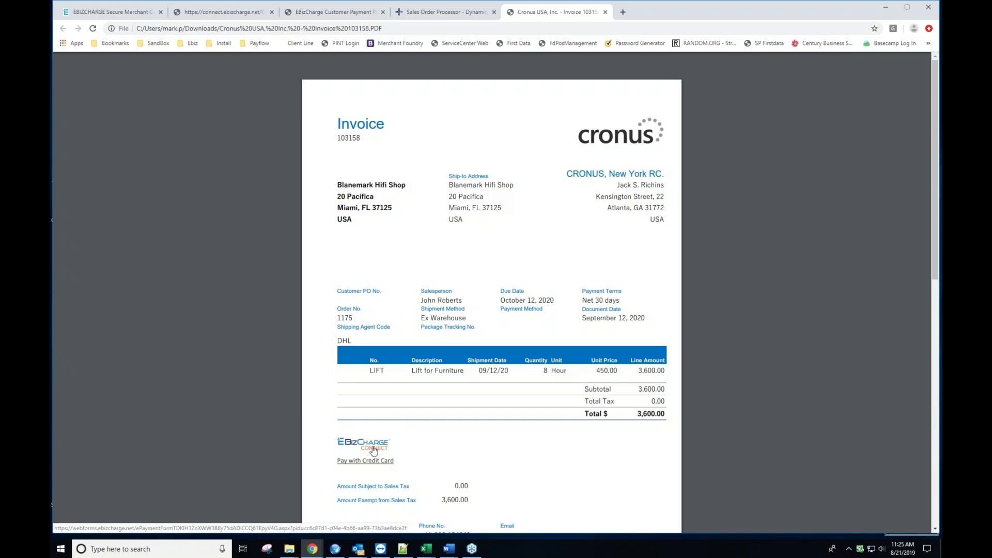
{"action": "left_click", "coordinate": [374, 451]}
Step: Autofill the billing details for invoice 103158's payment from a saved address
{"action": "left_click", "coordinate": [659, 15]}
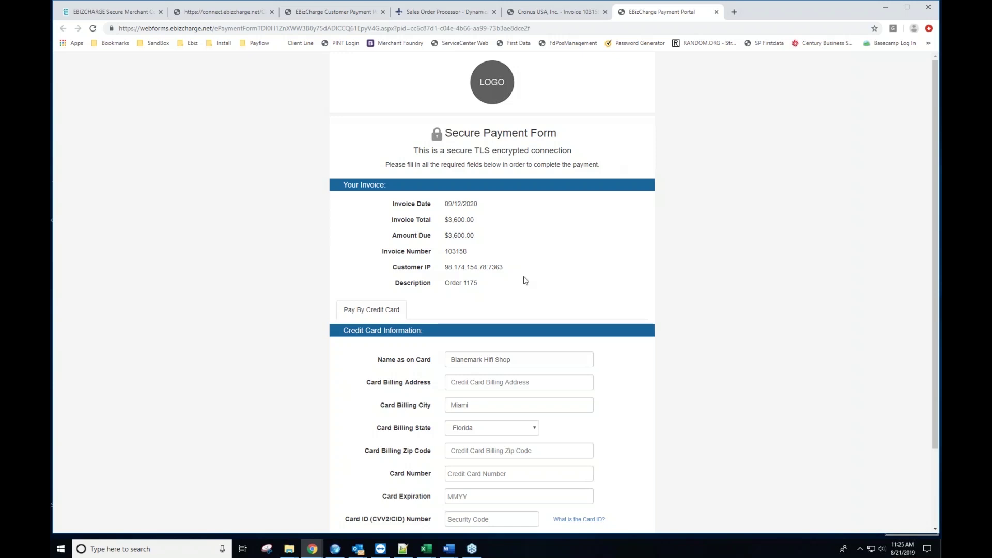
{"action": "scroll", "coordinate": [481, 383], "scroll_direction": "down", "scroll_amount": 1}
{"action": "left_click", "coordinate": [475, 336]}
{"action": "left_click", "coordinate": [473, 129]}
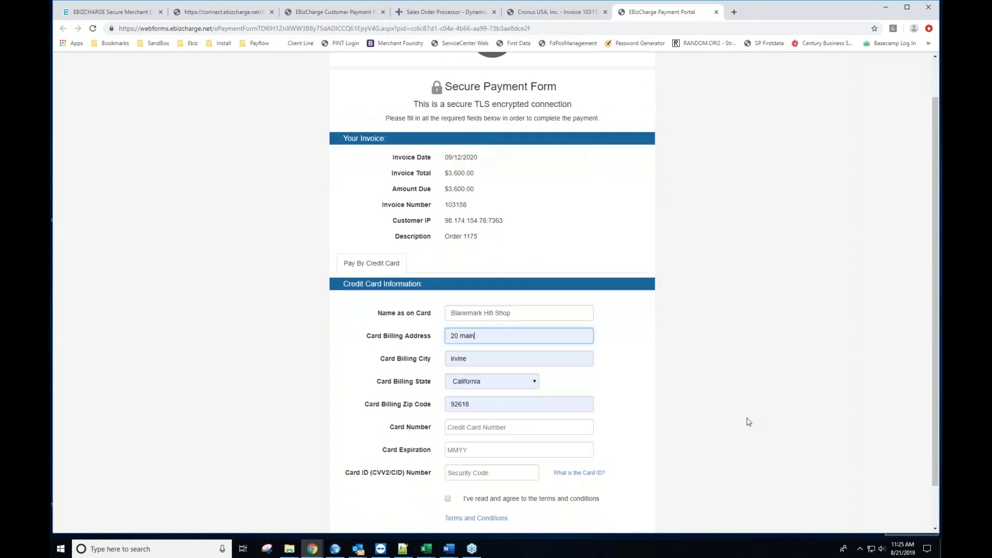
{"action": "scroll", "coordinate": [748, 419], "scroll_direction": "down", "scroll_amount": 1}
{"action": "left_click", "coordinate": [459, 380]}
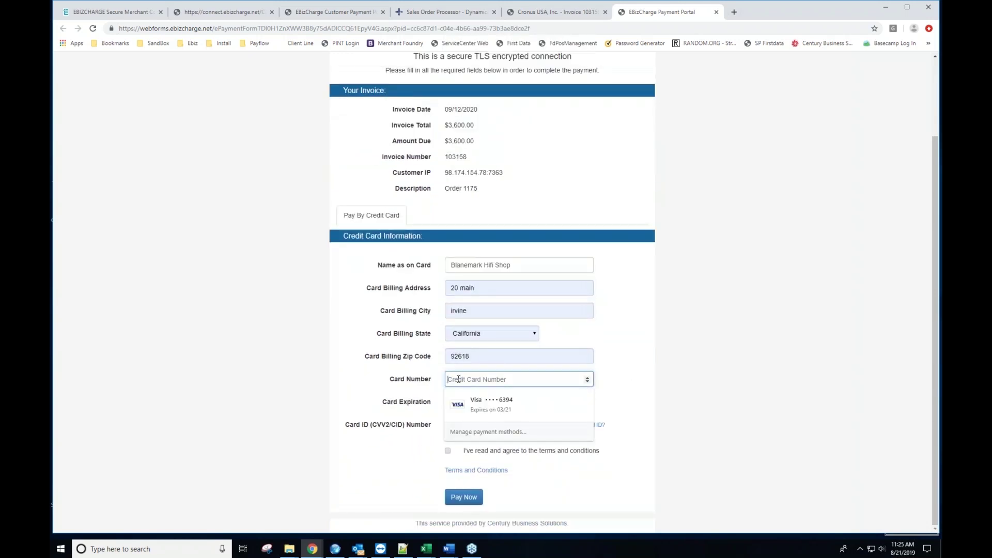
{"action": "type", "text": "4000100"}
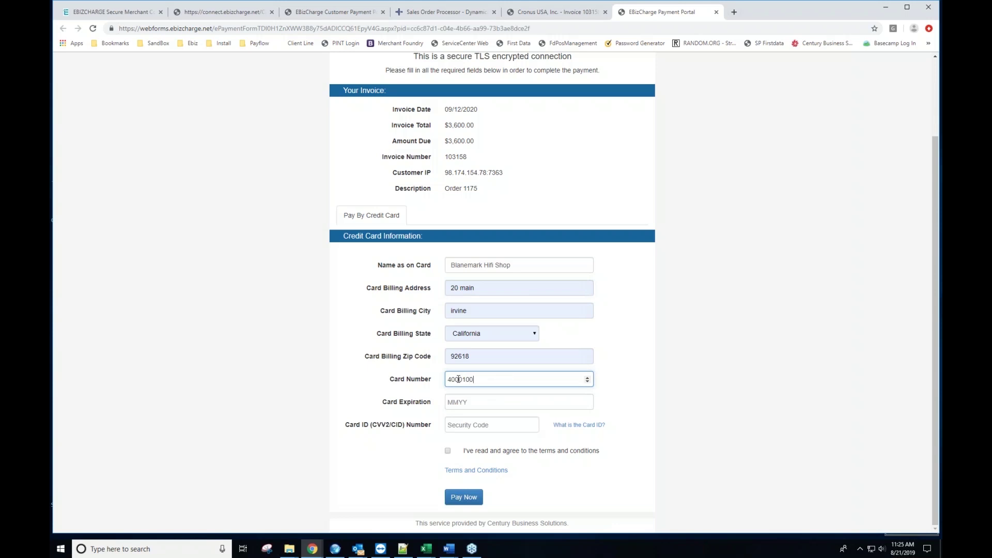
{"action": "type", "text": "011112224"}
{"action": "left_click", "coordinate": [471, 401]}
{"action": "type", "text": "09221"}
{"action": "key", "text": "BackSpace"}
{"action": "key", "text": "Tab"}
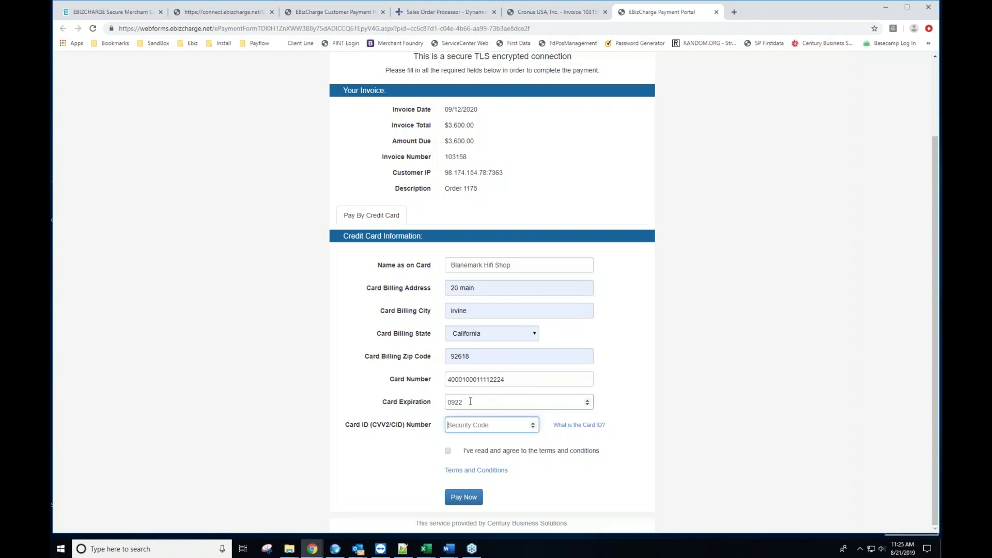
{"action": "type", "text": "123"}
{"action": "left_click", "coordinate": [448, 452]}
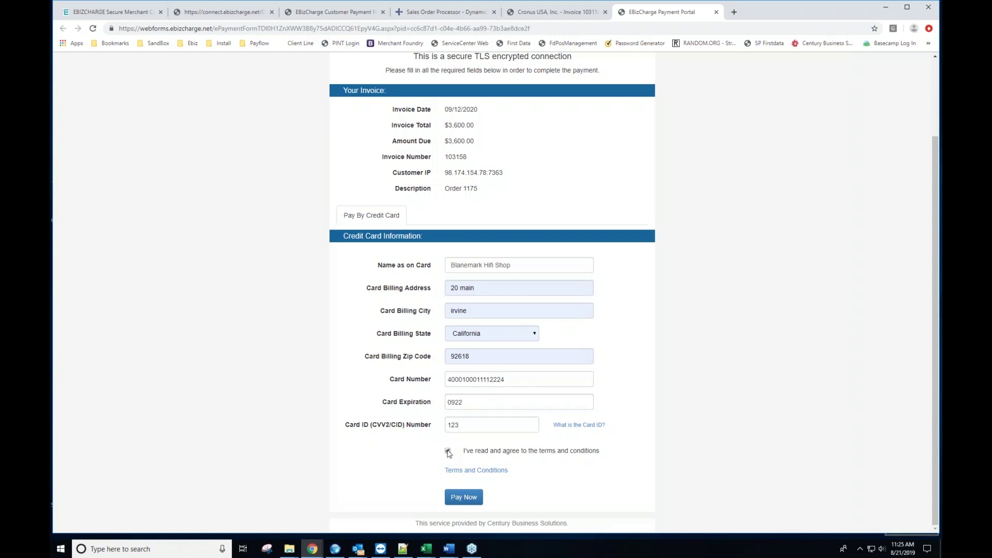
{"action": "left_click", "coordinate": [465, 498]}
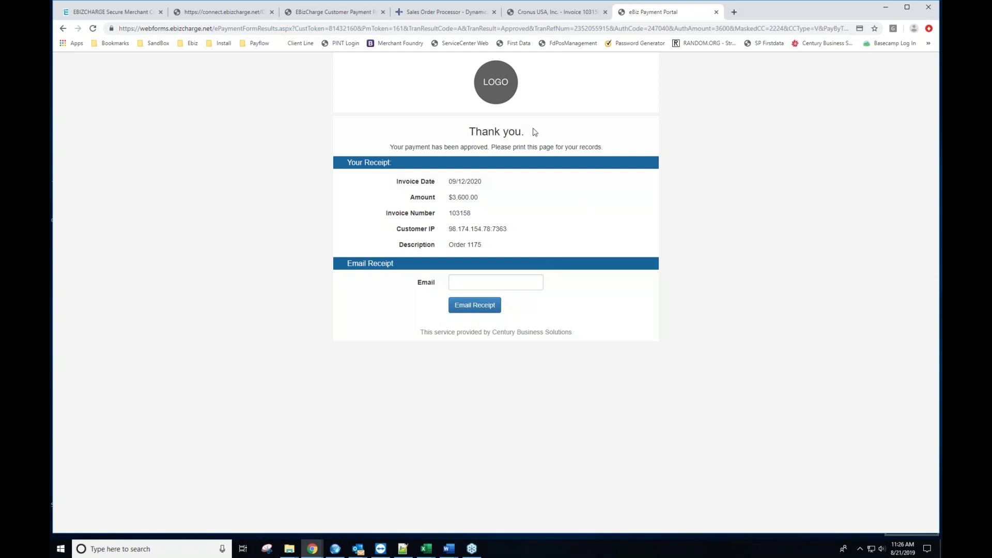
Step: Find Blanemark Hifi Shop in Customers, review its ledger entries via Balance Due, then return to the list
{"action": "left_click", "coordinate": [449, 16]}
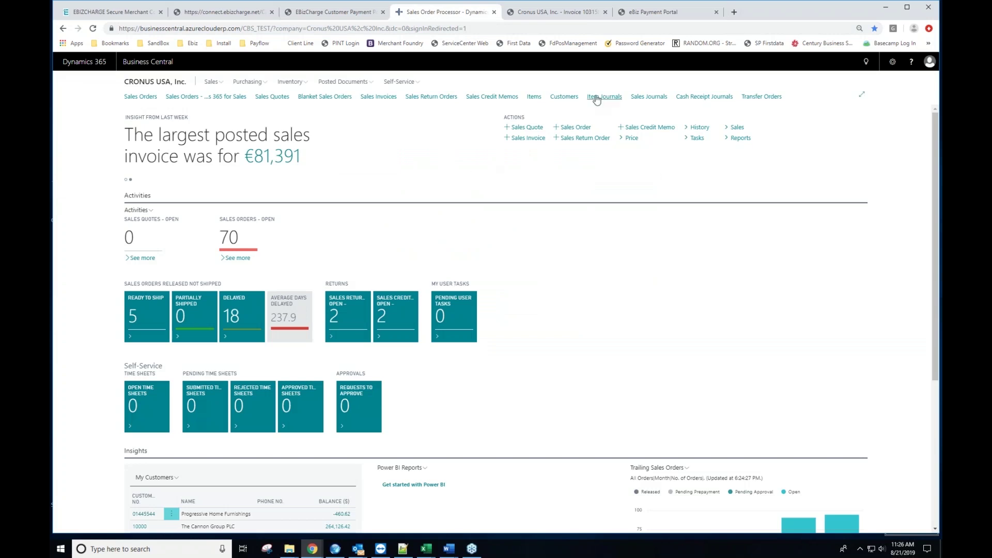
{"action": "left_click", "coordinate": [564, 97]}
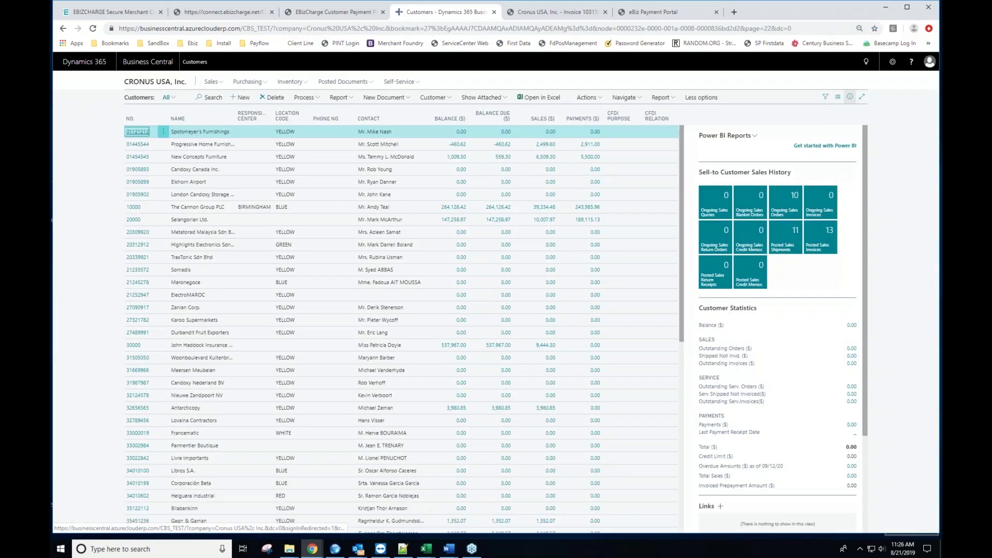
{"action": "left_click", "coordinate": [200, 97]}
{"action": "type", "text": "5000"}
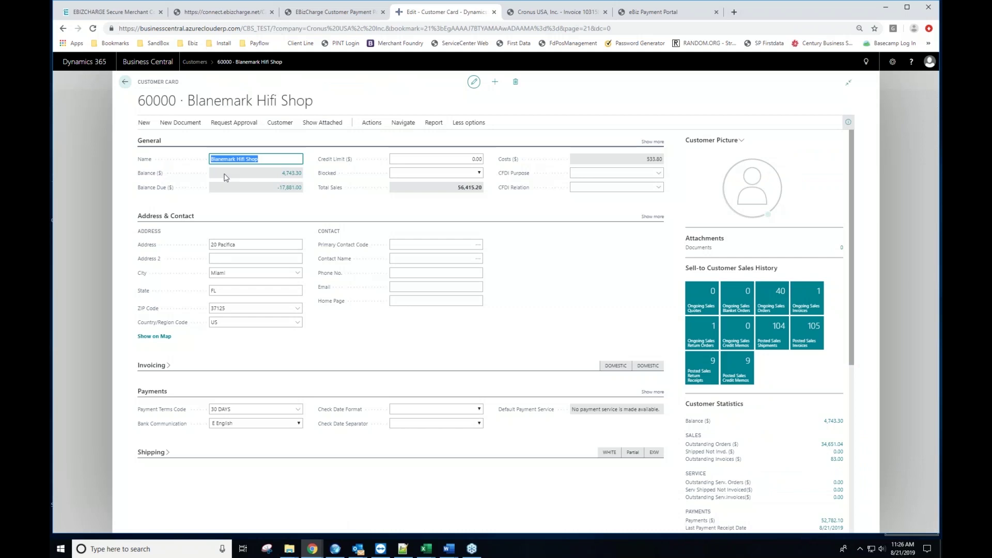
{"action": "left_click", "coordinate": [289, 187]}
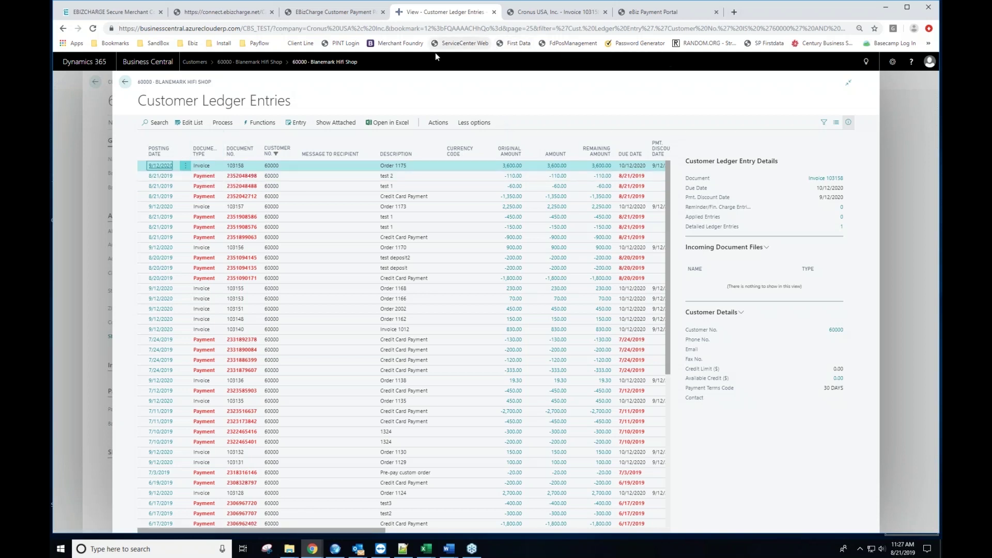
{"action": "left_click", "coordinate": [124, 83]}
{"action": "left_click", "coordinate": [124, 82]}
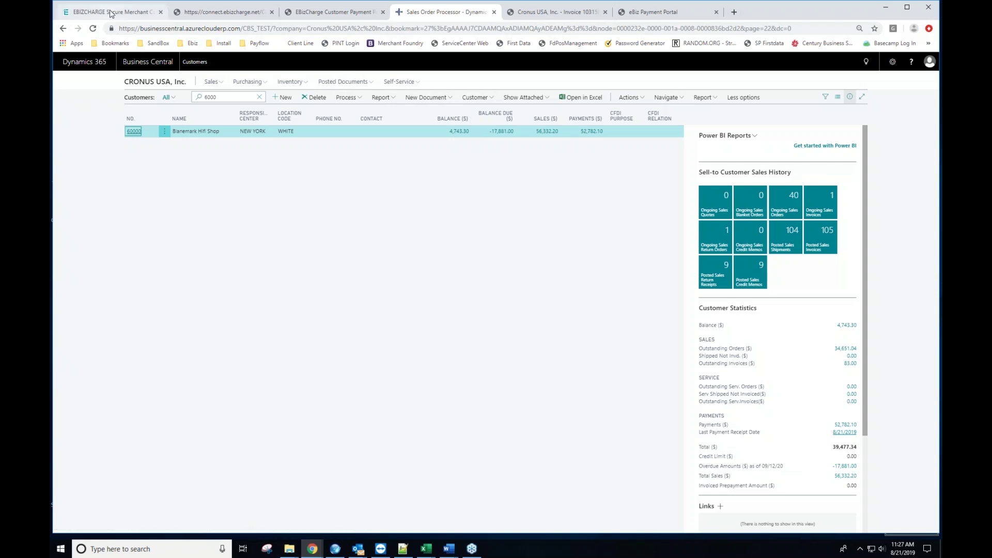
Step: Log in to the Merchant Console with the working saved login and list the merchant accounts
{"action": "left_click", "coordinate": [110, 13]}
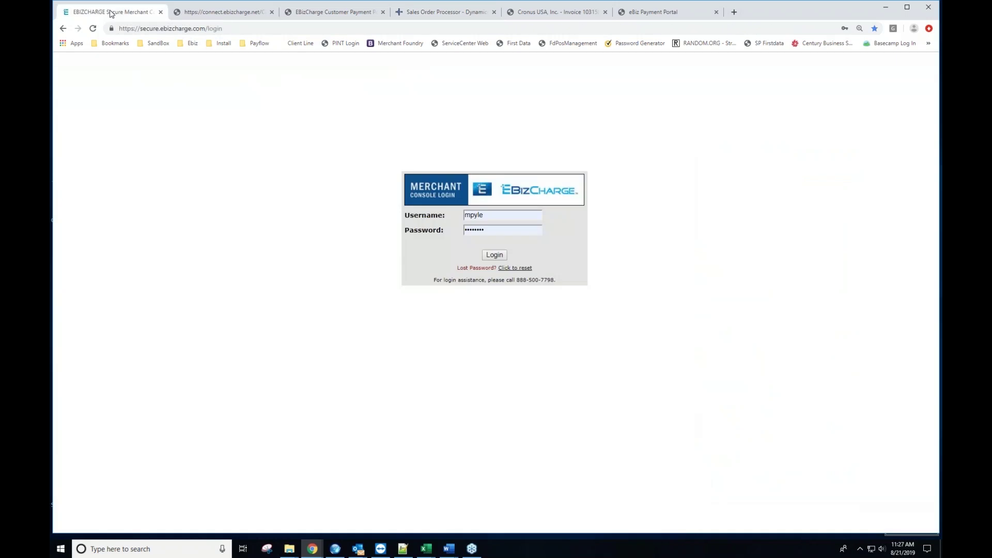
{"action": "left_click", "coordinate": [496, 213]}
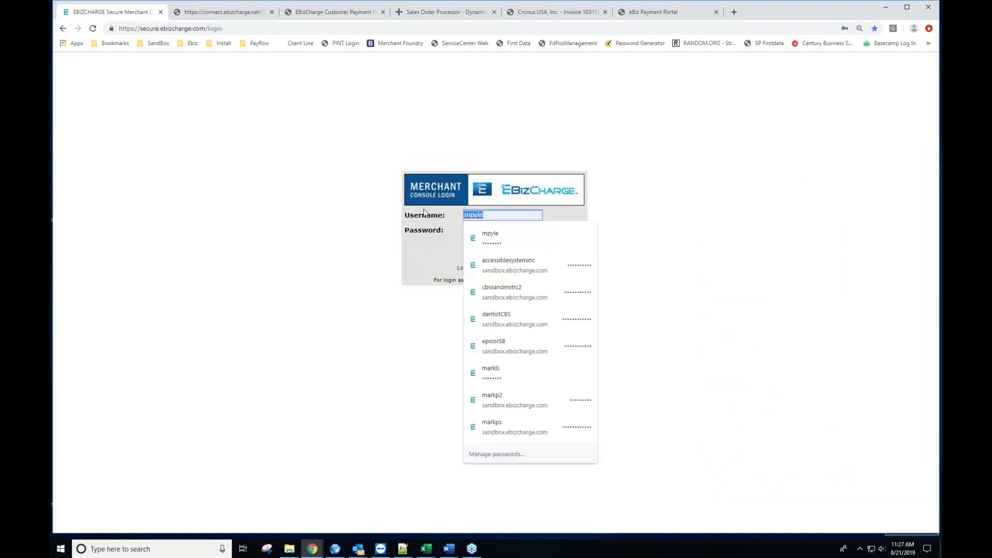
{"action": "left_click", "coordinate": [511, 379]}
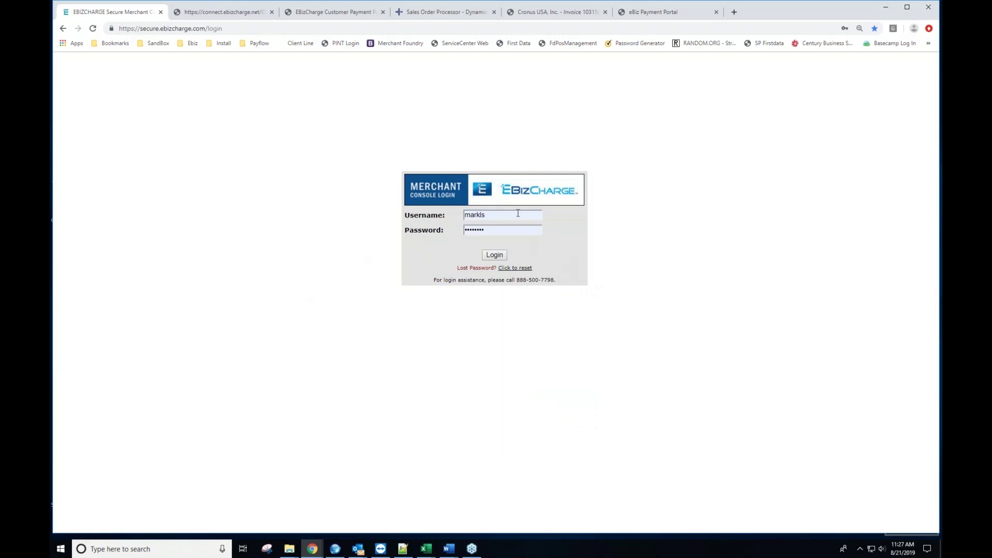
{"action": "left_click", "coordinate": [494, 255]}
{"action": "left_click", "coordinate": [508, 229]}
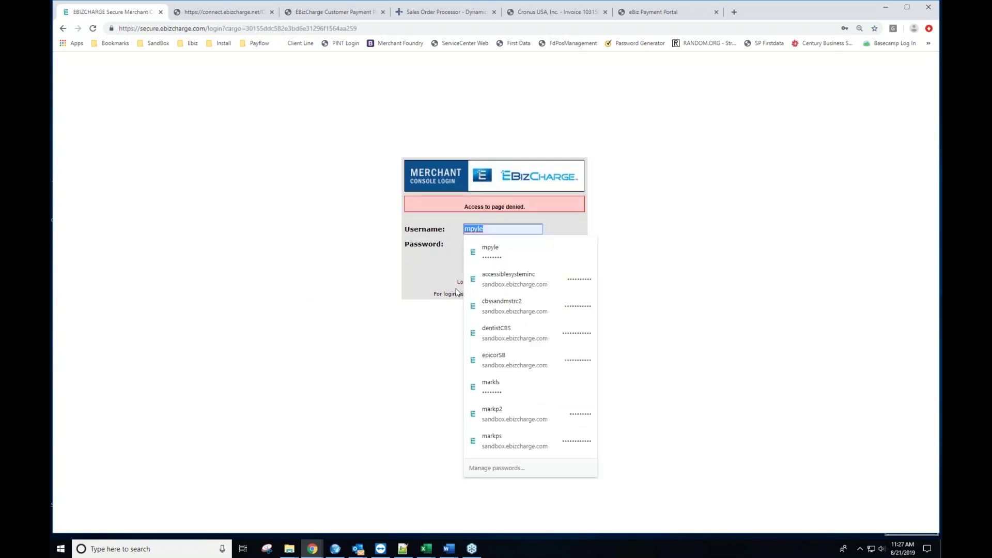
{"action": "left_click", "coordinate": [494, 387]}
{"action": "left_click", "coordinate": [496, 270]}
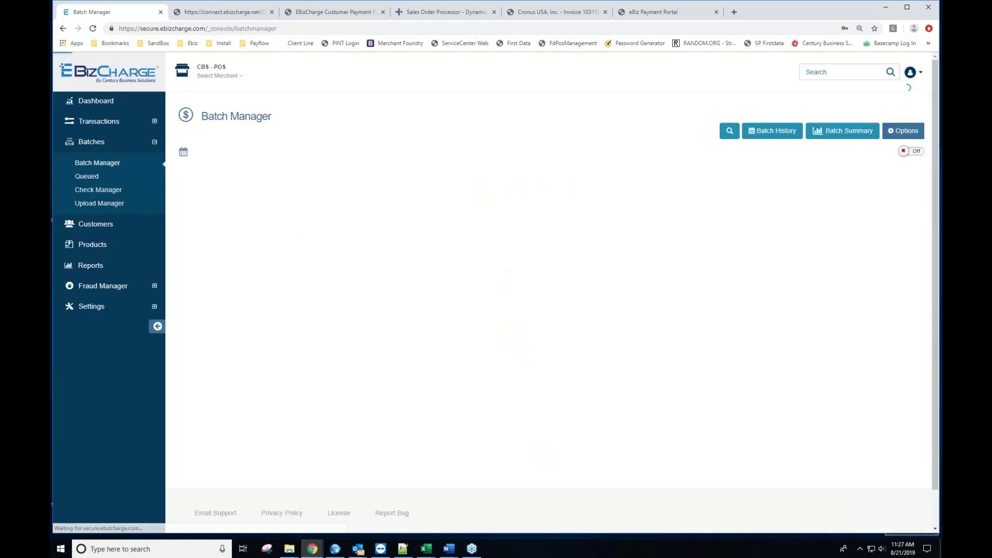
{"action": "left_click", "coordinate": [236, 77]}
Step: Switch to the CBS - NAV merchant and review its current batch of 8 sales totalling $8,870.00
{"action": "left_click", "coordinate": [232, 233]}
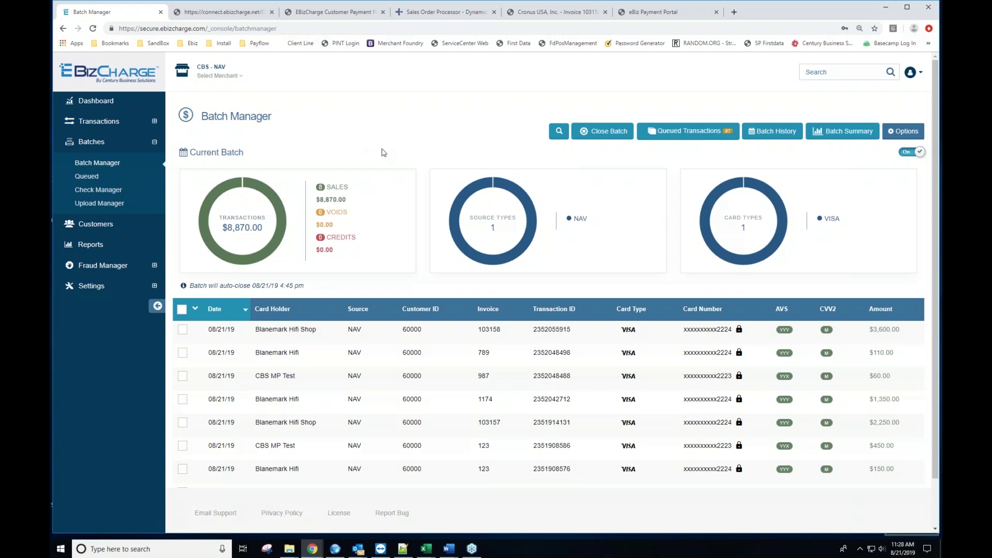
{"action": "scroll", "coordinate": [408, 155], "scroll_direction": "down", "scroll_amount": 3}
{"action": "scroll", "coordinate": [429, 173], "scroll_direction": "up", "scroll_amount": 3}
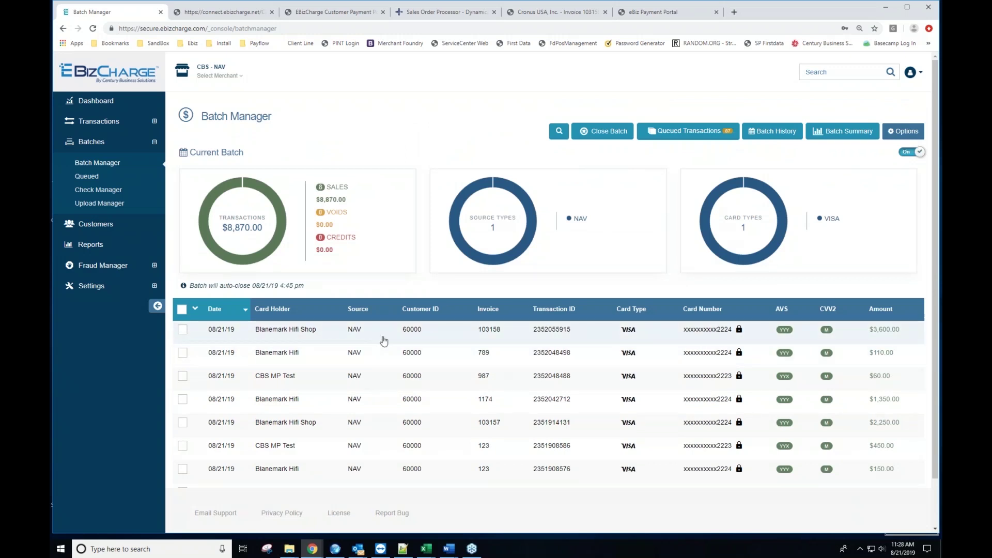
{"action": "scroll", "coordinate": [552, 321], "scroll_direction": "down", "scroll_amount": 2}
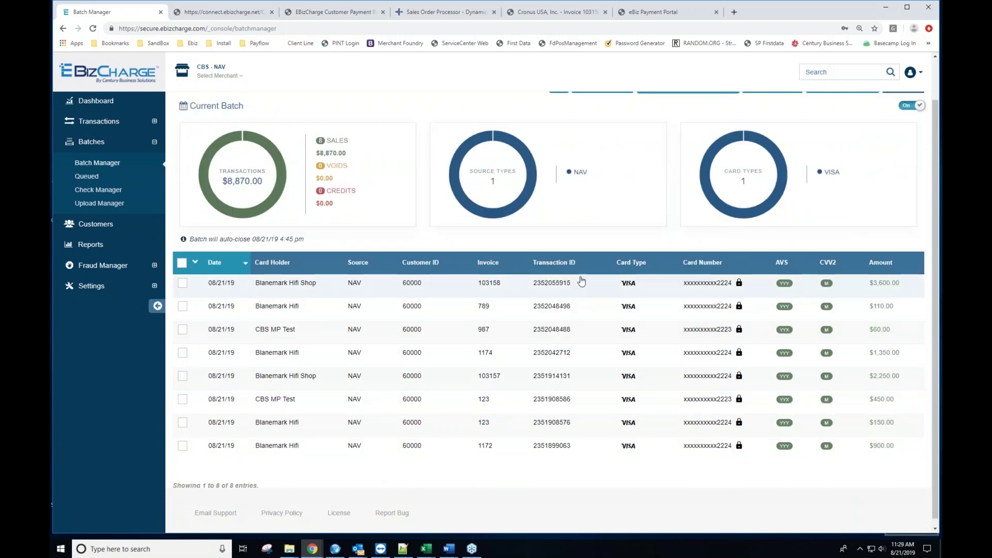
{"action": "scroll", "coordinate": [587, 279], "scroll_direction": "up", "scroll_amount": 2}
{"action": "left_click", "coordinate": [897, 132]}
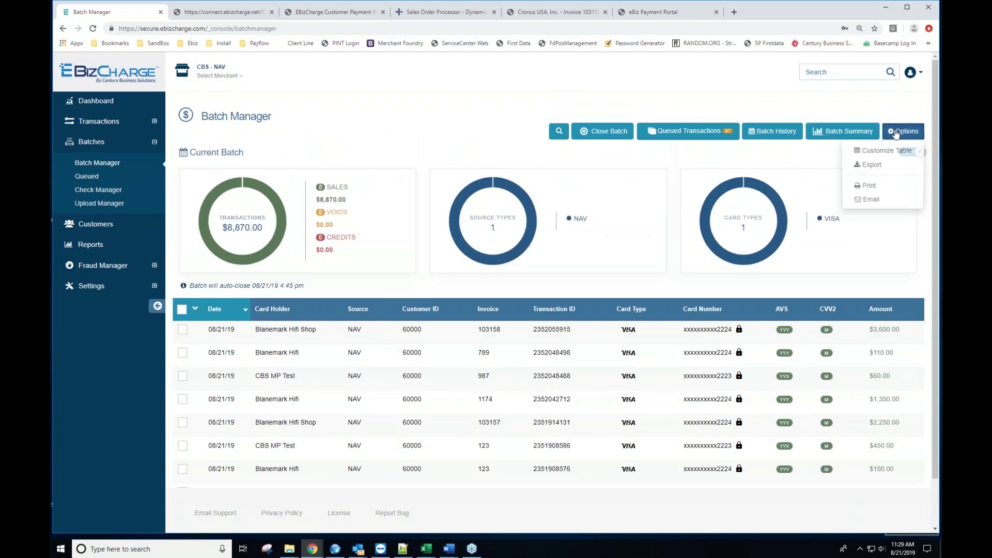
Step: Drop the Transaction ID column from the current batch table's fields and save the layout
{"action": "left_click", "coordinate": [879, 151]}
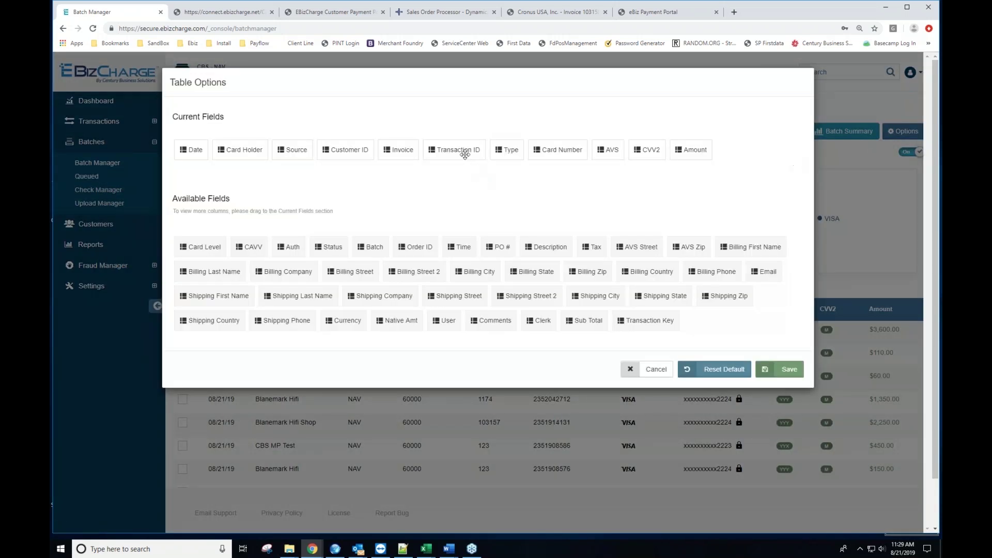
{"action": "left_click_drag", "start_coordinate": [463, 153], "coordinate": [328, 264]}
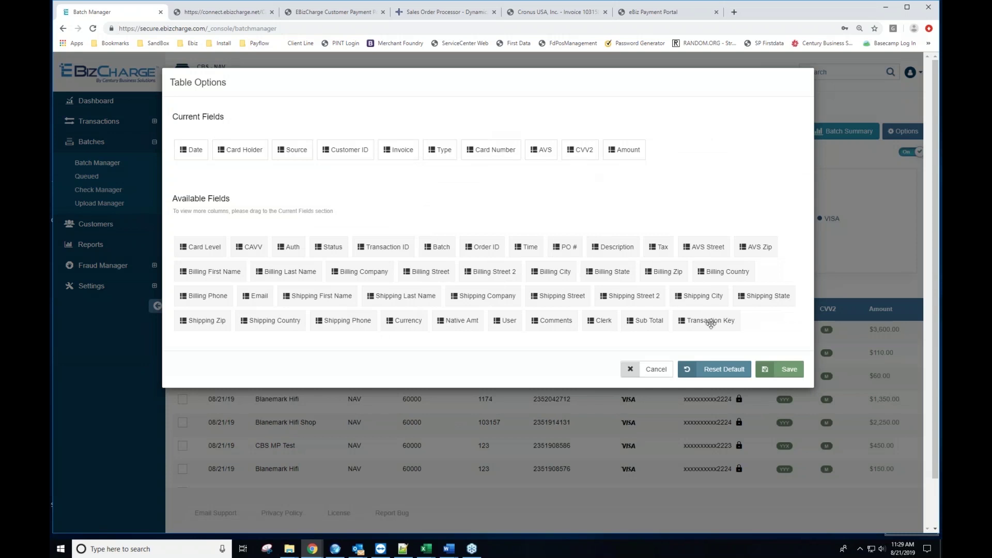
{"action": "left_click", "coordinate": [786, 370]}
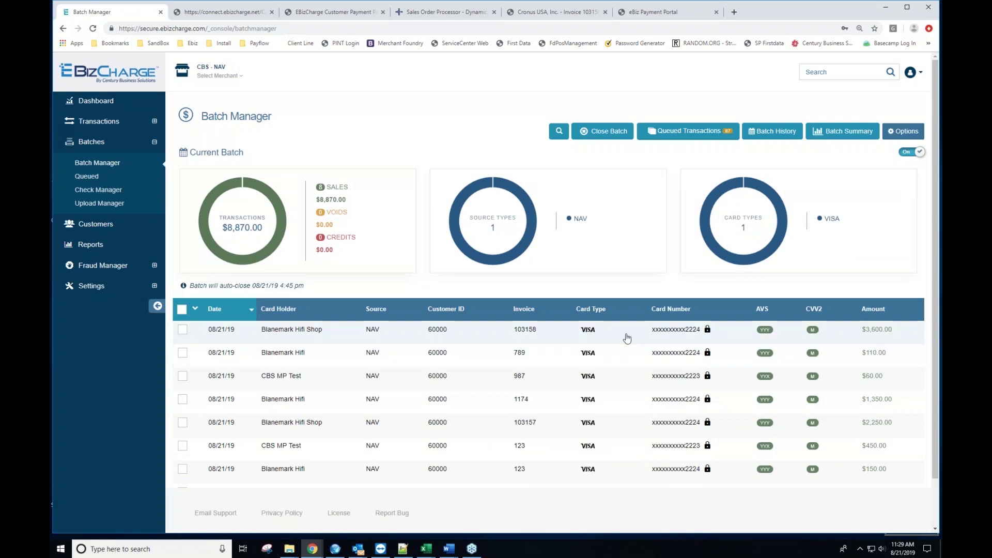
{"action": "left_click", "coordinate": [901, 132]}
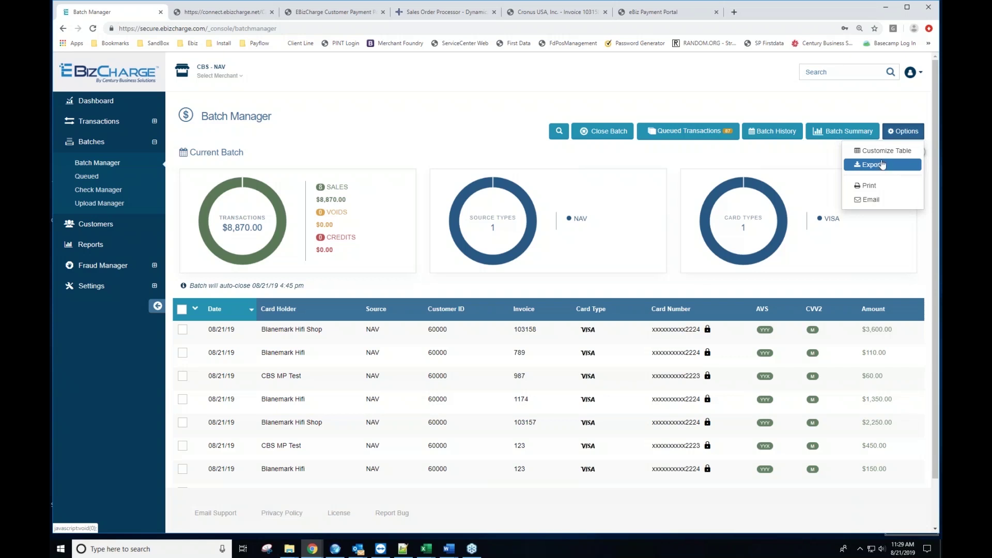
Step: From Batch History showing all batches, open batch 69982788 from July 11, 2019
{"action": "left_click", "coordinate": [765, 136]}
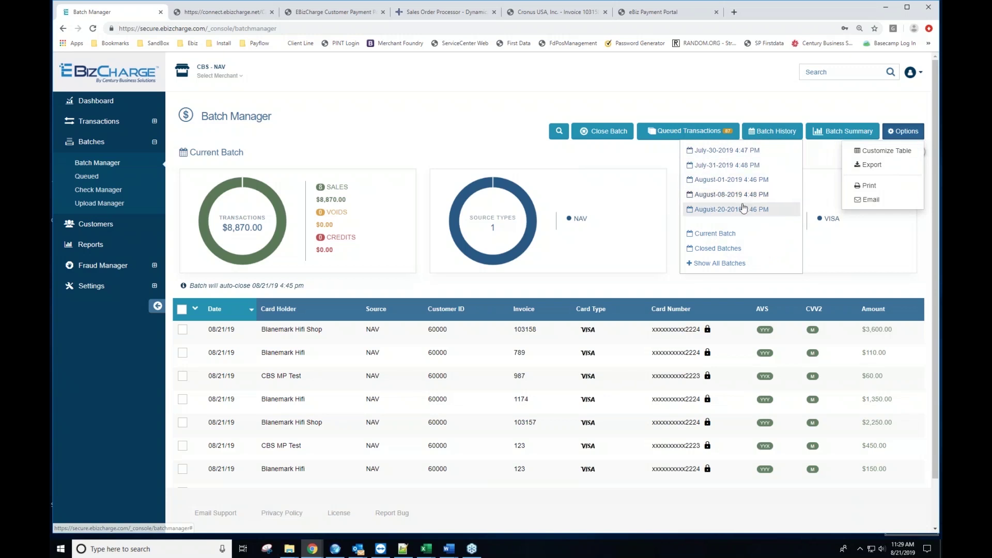
{"action": "left_click", "coordinate": [722, 264]}
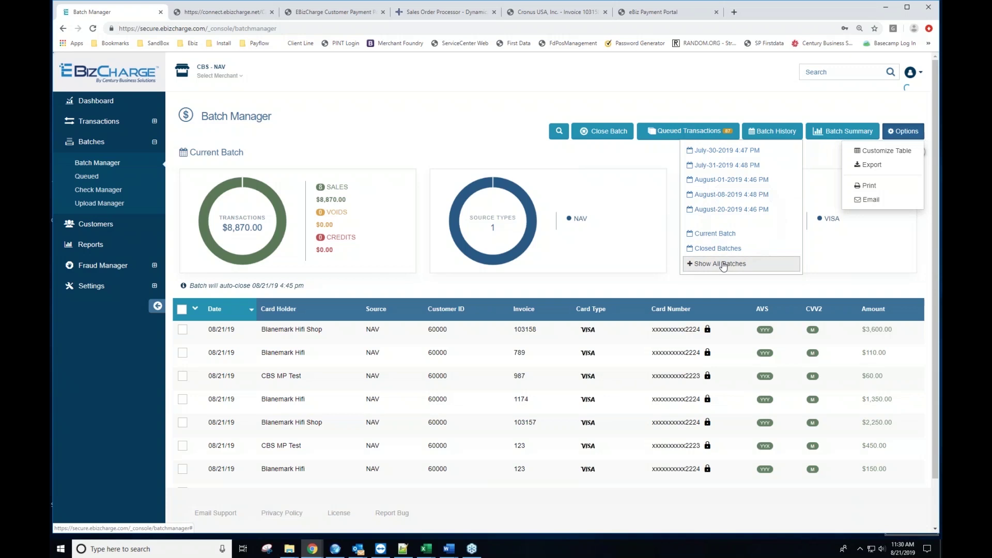
{"action": "scroll", "coordinate": [666, 241], "scroll_direction": "down", "scroll_amount": 1}
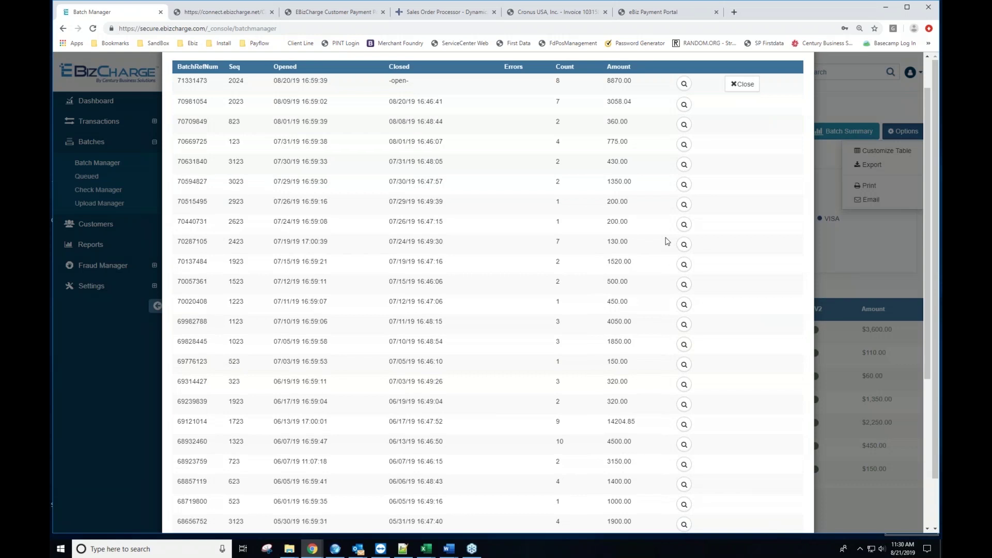
{"action": "left_click", "coordinate": [685, 325]}
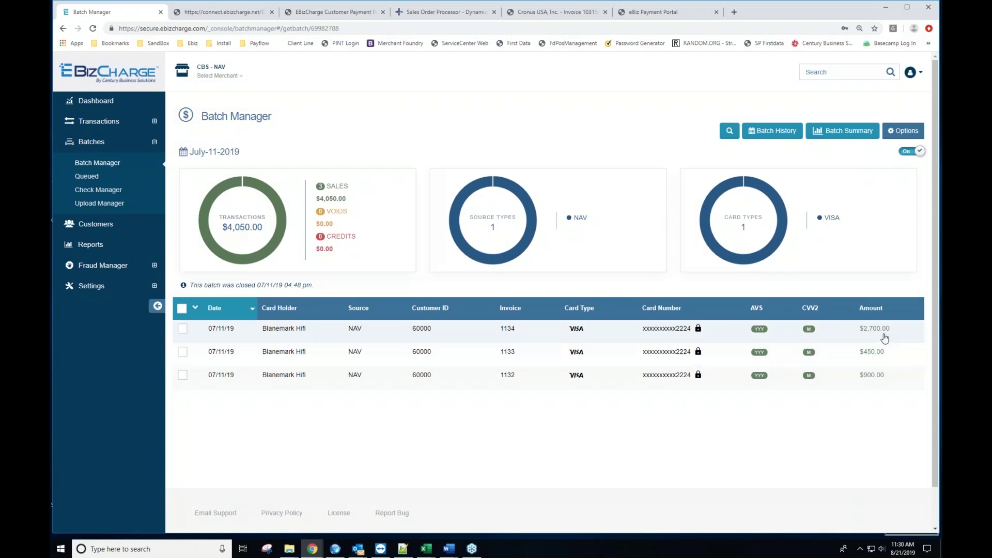
Step: View the $2,700.00 invoice 1134 sale details and return to the batch
{"action": "left_click", "coordinate": [386, 339]}
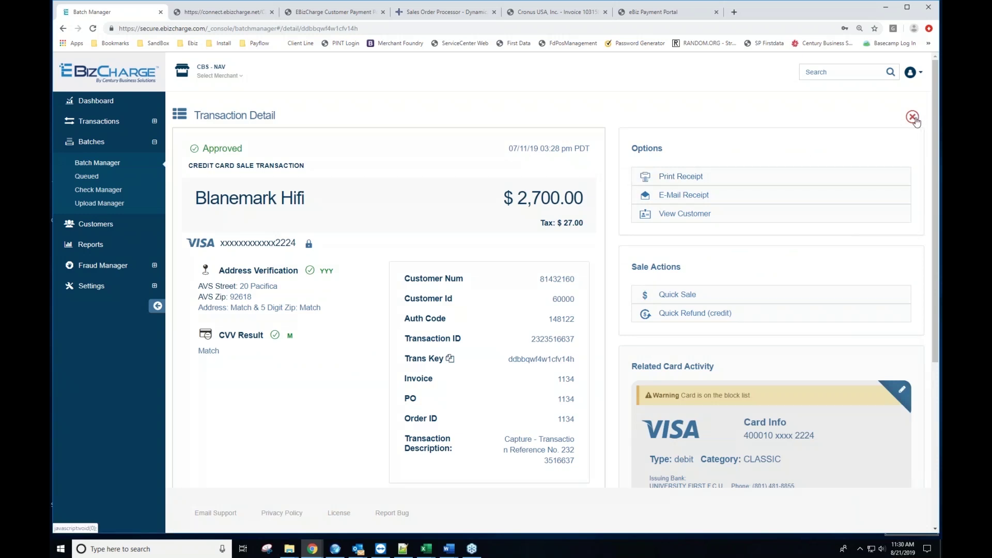
{"action": "left_click", "coordinate": [913, 117]}
{"action": "left_click", "coordinate": [842, 73]}
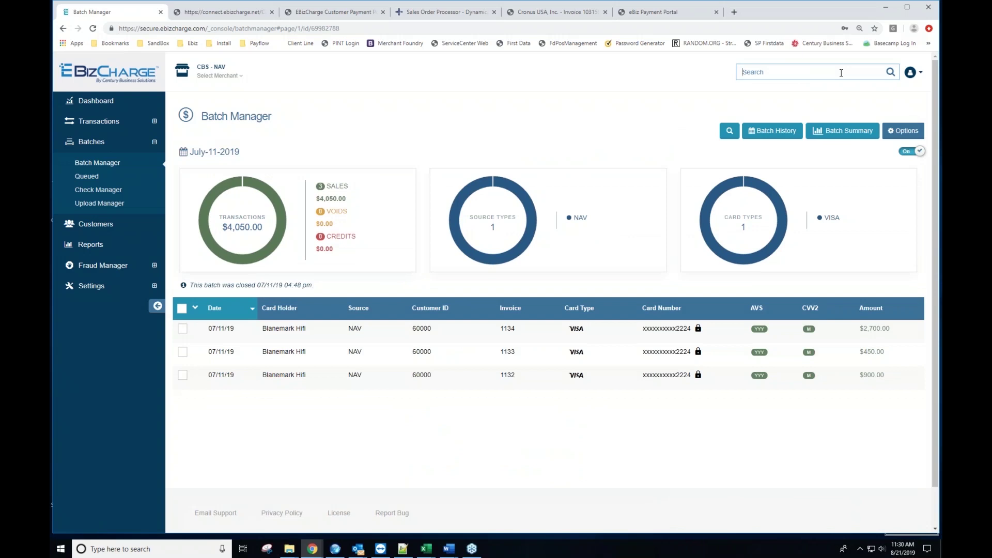
Step: Search the console for amount 2700.00 and open the matching invoice 103128 sale
{"action": "type", "text": "2224"}
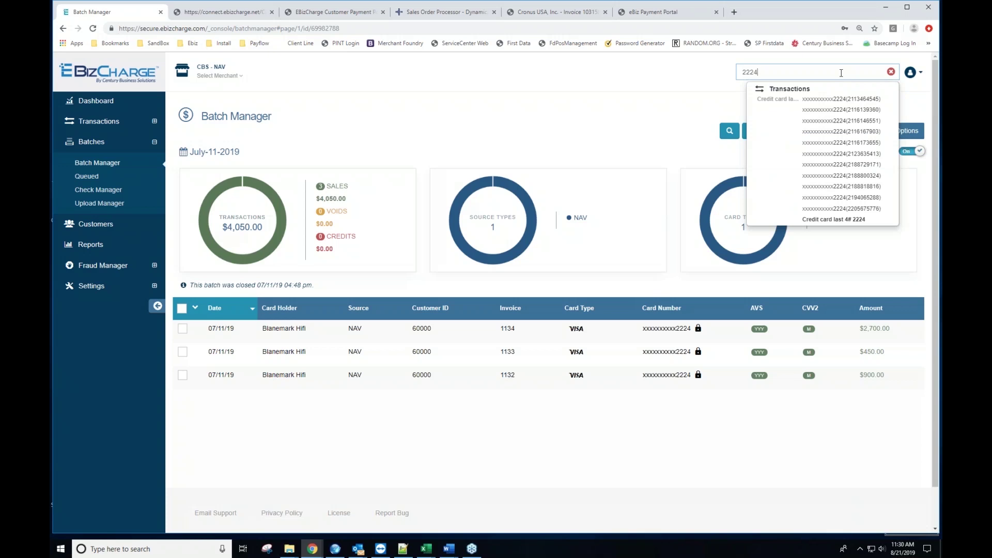
{"action": "key", "text": "BackSpace"}
{"action": "key", "text": "BackSpace"}
{"action": "key", "text": "BackSpace"}
{"action": "key", "text": "BackSpace"}
{"action": "type", "text": "2700.000"}
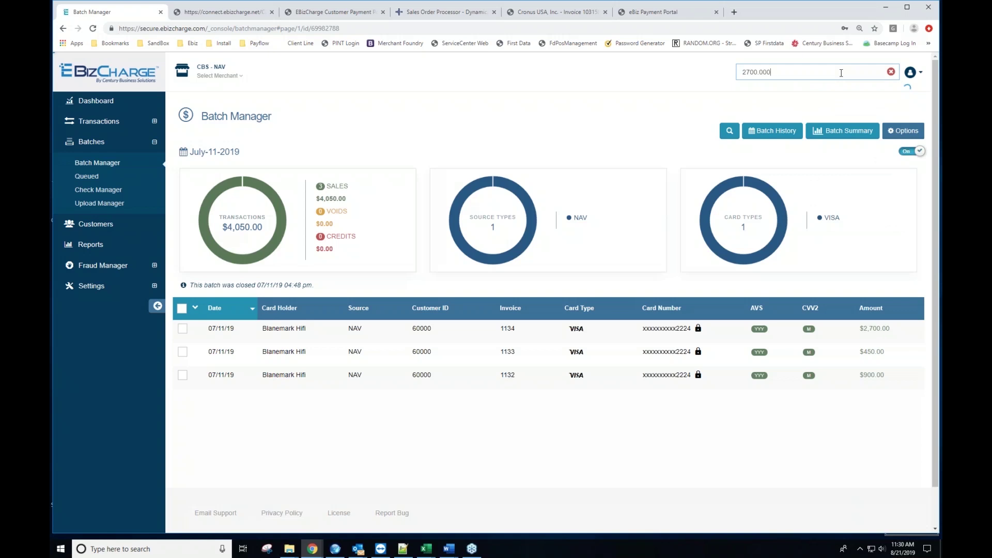
{"action": "key", "text": "BackSpace"}
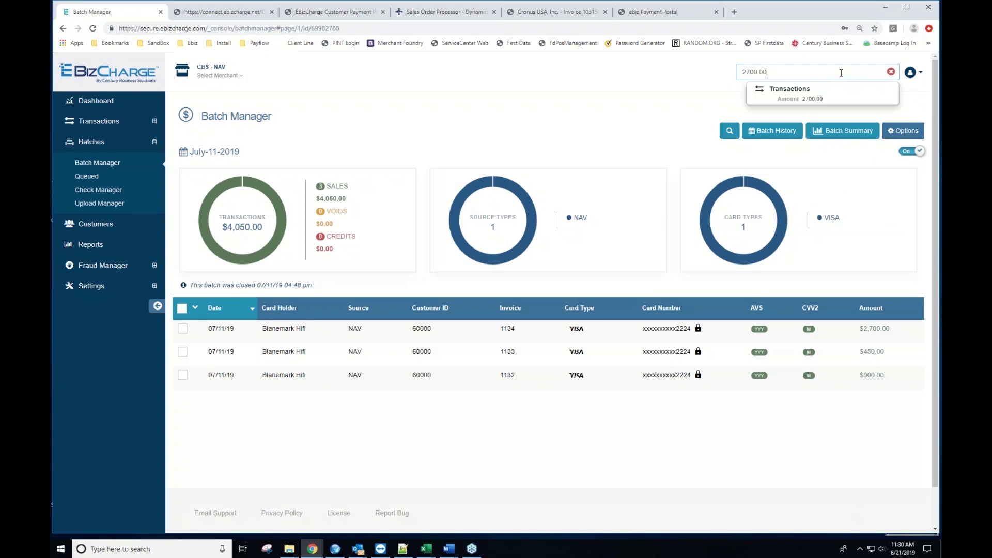
{"action": "left_click", "coordinate": [806, 95]}
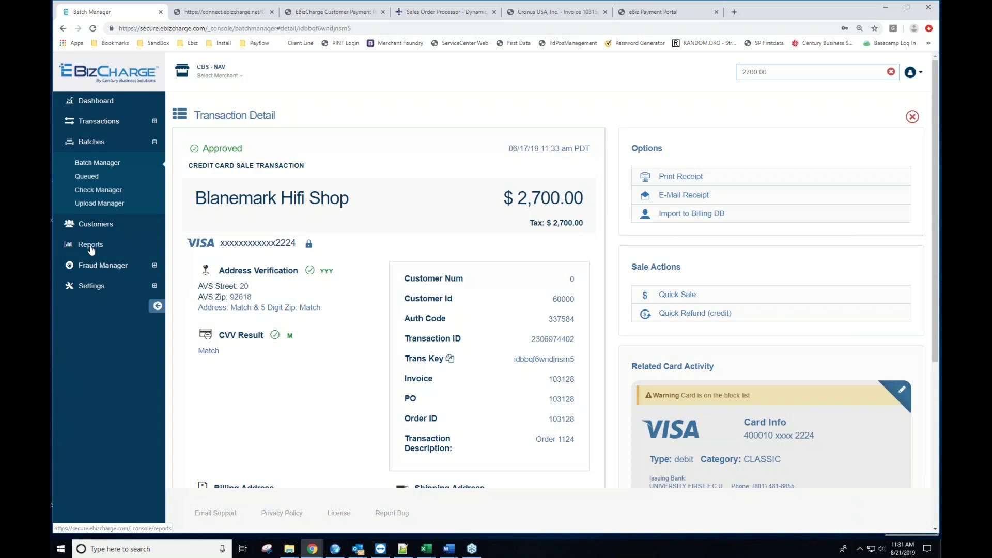
Step: Open the pre-made Sales by Date credit card report, covering 2019-07-21 to 2019-08-21
{"action": "left_click", "coordinate": [90, 246]}
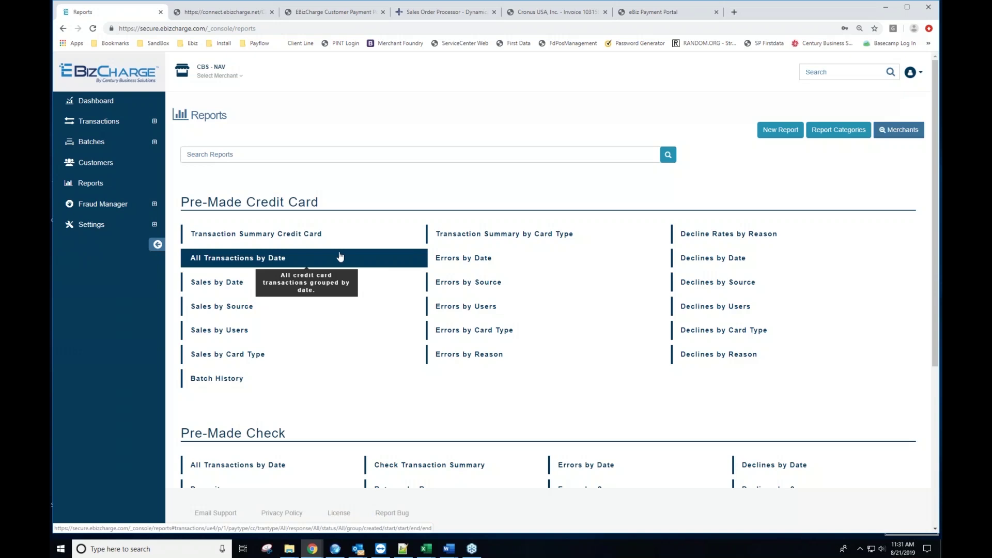
{"action": "scroll", "coordinate": [340, 257], "scroll_direction": "down", "scroll_amount": 1}
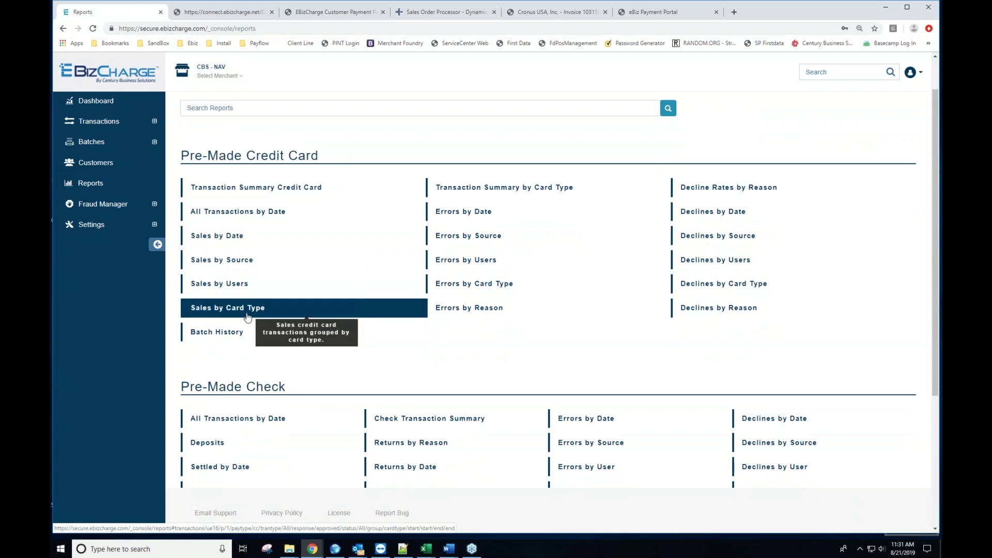
{"action": "scroll", "coordinate": [247, 317], "scroll_direction": "up", "scroll_amount": 1}
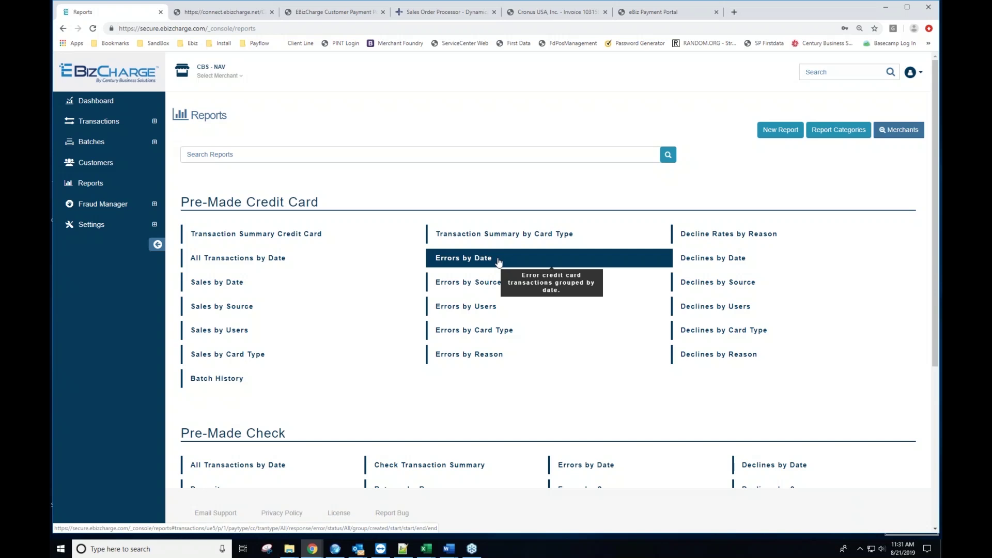
{"action": "left_click", "coordinate": [281, 286]}
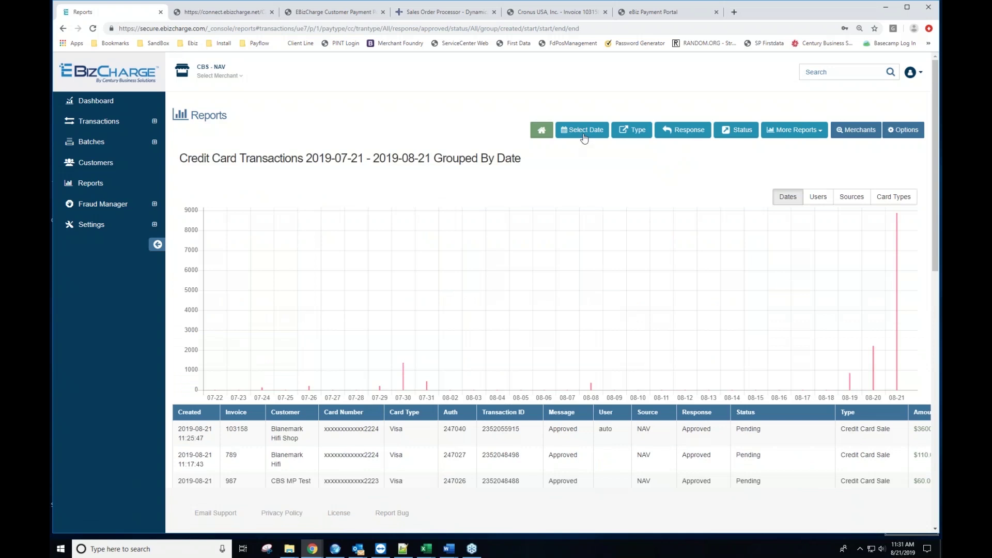
Step: Set the report's custom date range to April 1 – August 1, 2019
{"action": "left_click", "coordinate": [585, 131]}
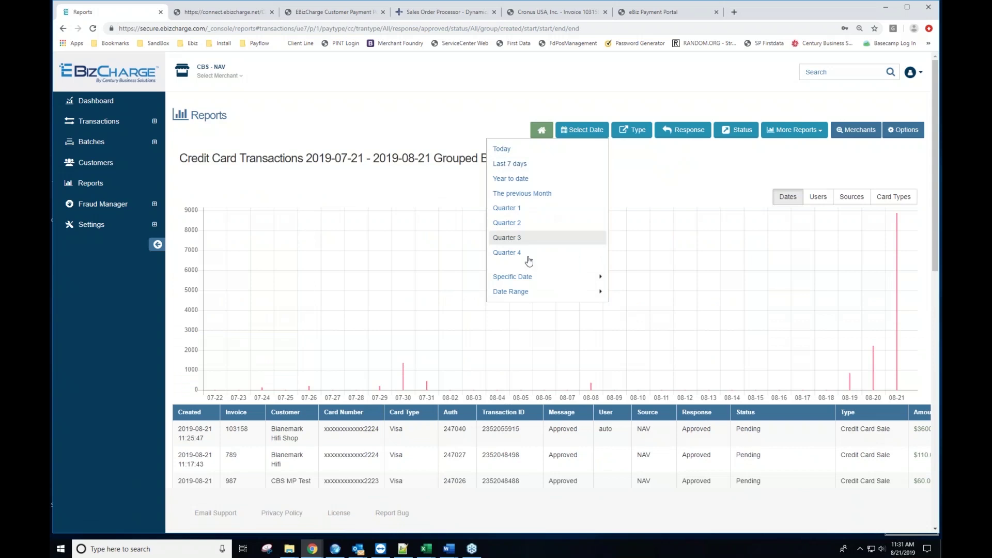
{"action": "left_click", "coordinate": [524, 292]}
{"action": "left_click", "coordinate": [386, 165]}
{"action": "left_click", "coordinate": [386, 166]}
{"action": "left_click", "coordinate": [386, 165]}
{"action": "left_click", "coordinate": [386, 165]}
{"action": "left_click", "coordinate": [403, 192]}
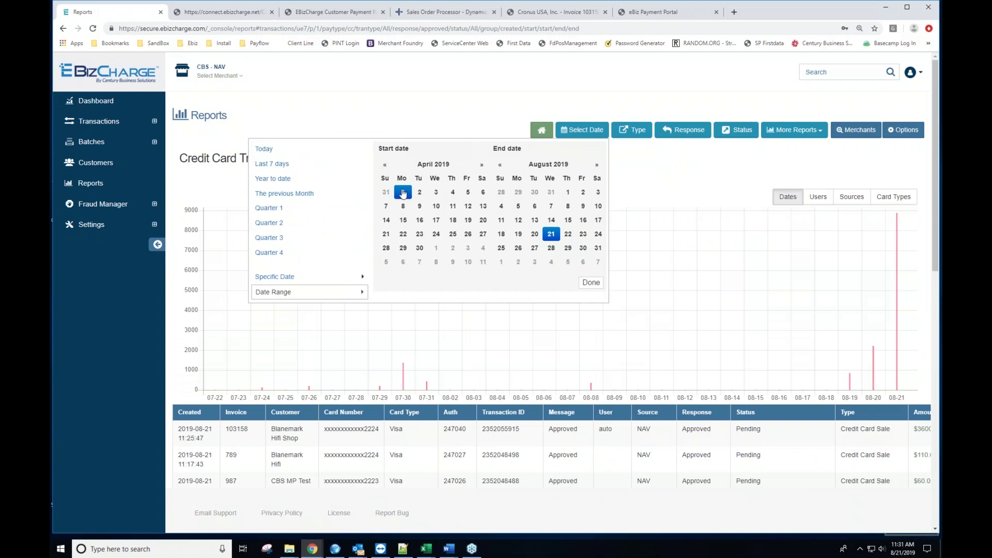
{"action": "left_click", "coordinate": [567, 192]}
{"action": "left_click", "coordinate": [596, 282]}
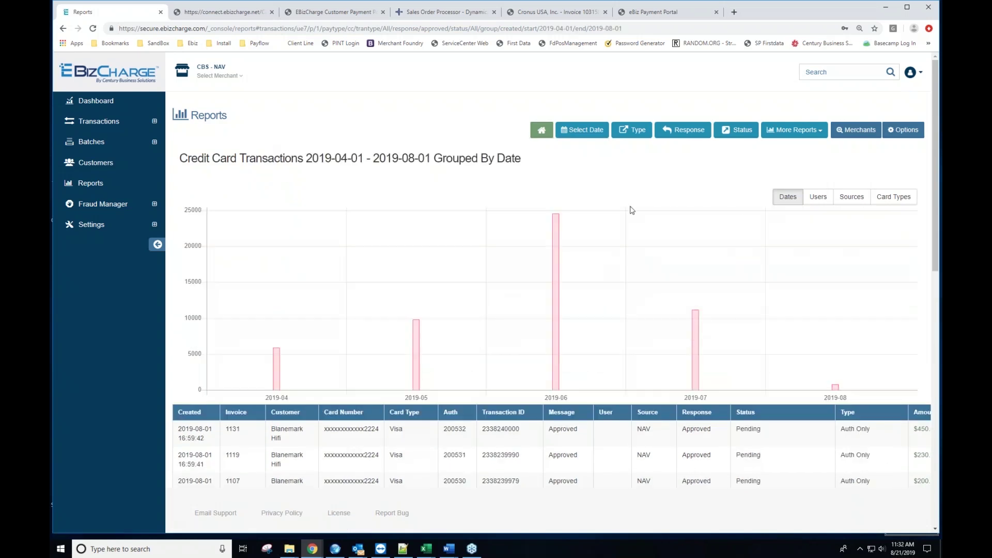
Step: Filter the report to Type Sale, Response Approved and Status Settled
{"action": "left_click", "coordinate": [636, 132]}
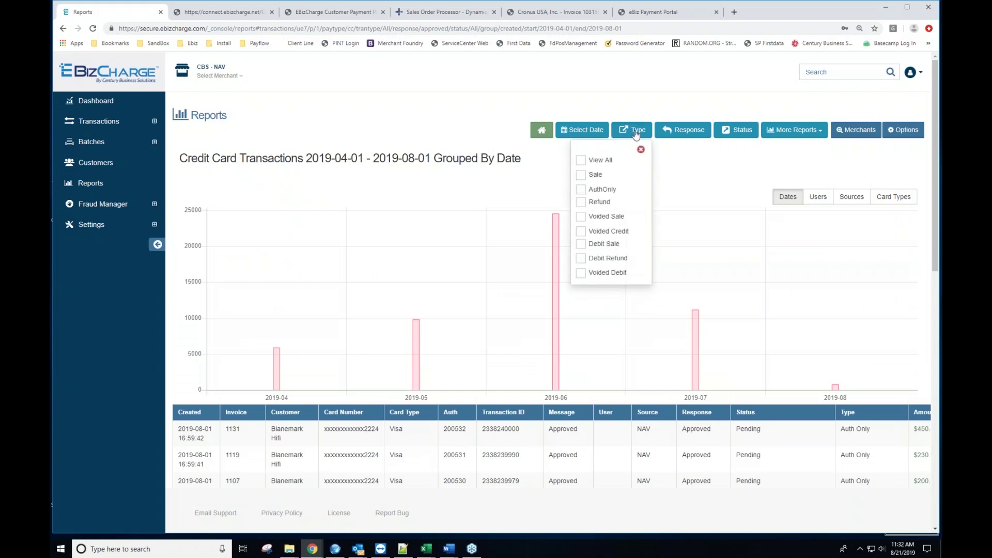
{"action": "left_click", "coordinate": [598, 177]}
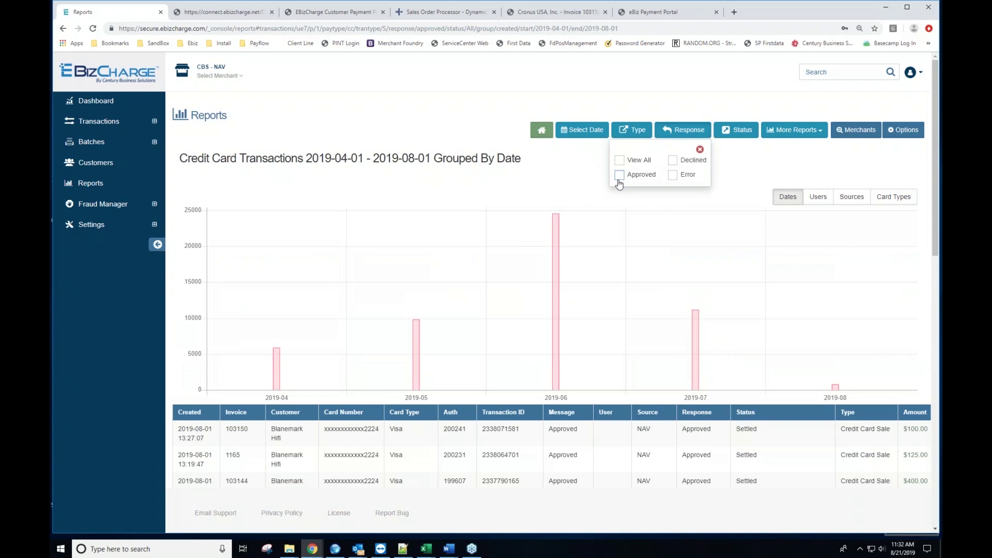
{"action": "left_click", "coordinate": [619, 177]}
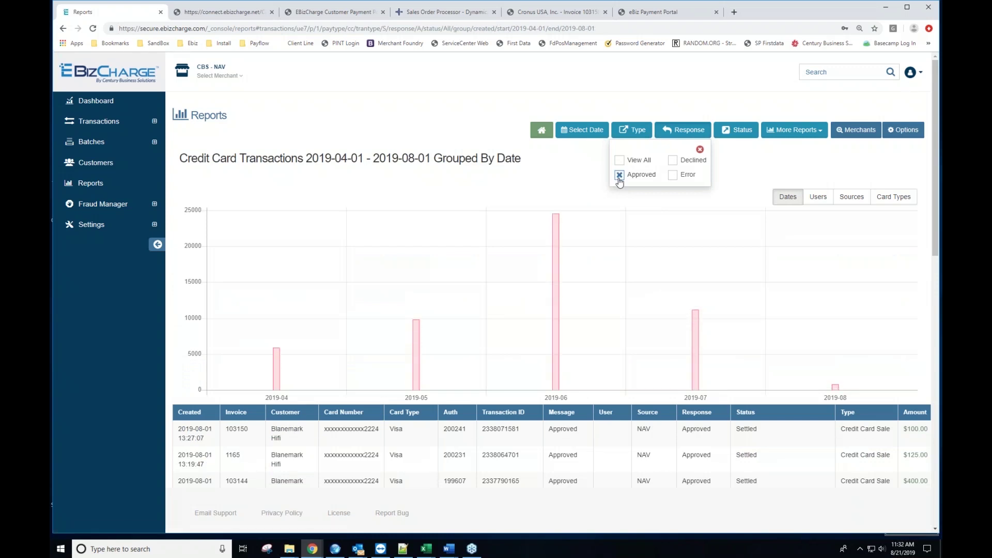
{"action": "left_click", "coordinate": [747, 135]}
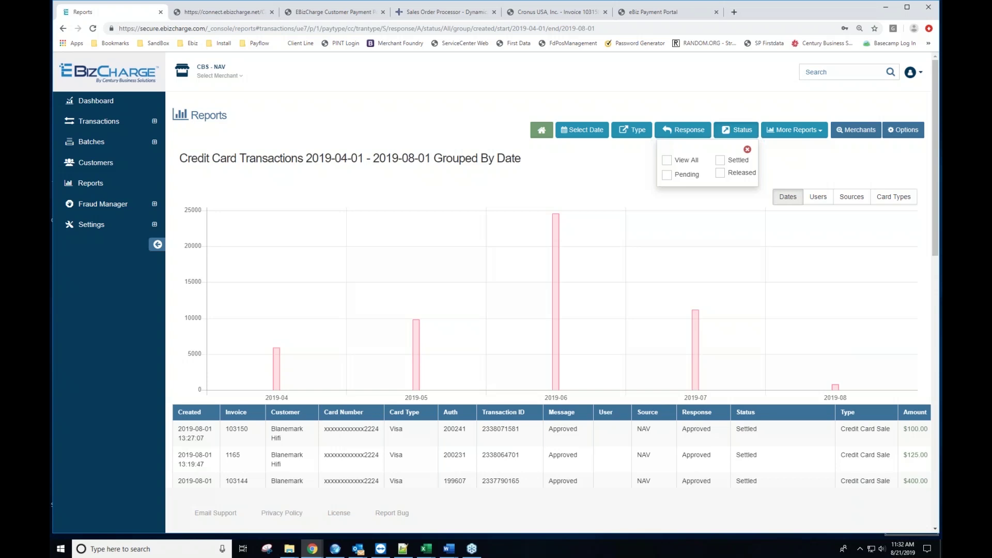
{"action": "left_click", "coordinate": [720, 160]}
{"action": "left_click", "coordinate": [894, 130]}
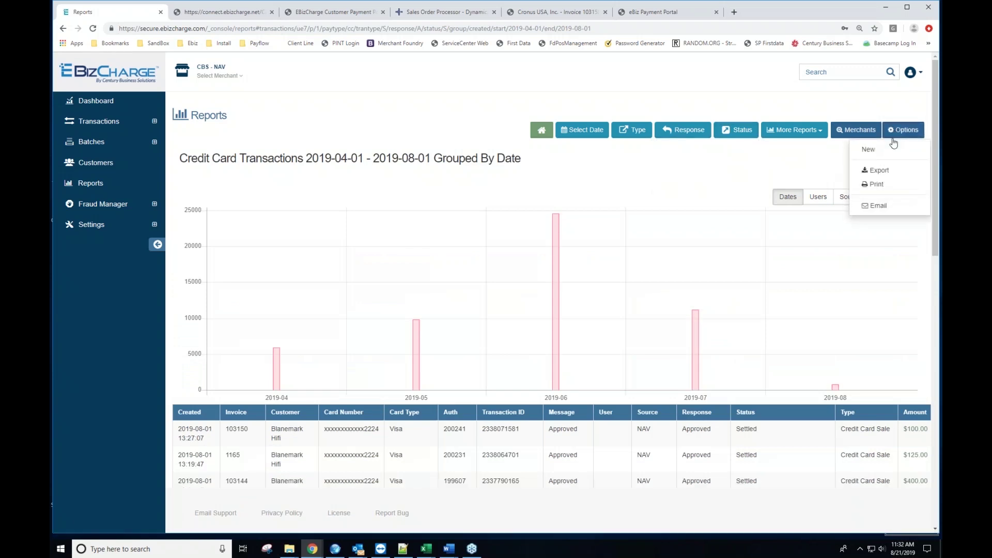
{"action": "left_click", "coordinate": [605, 201]}
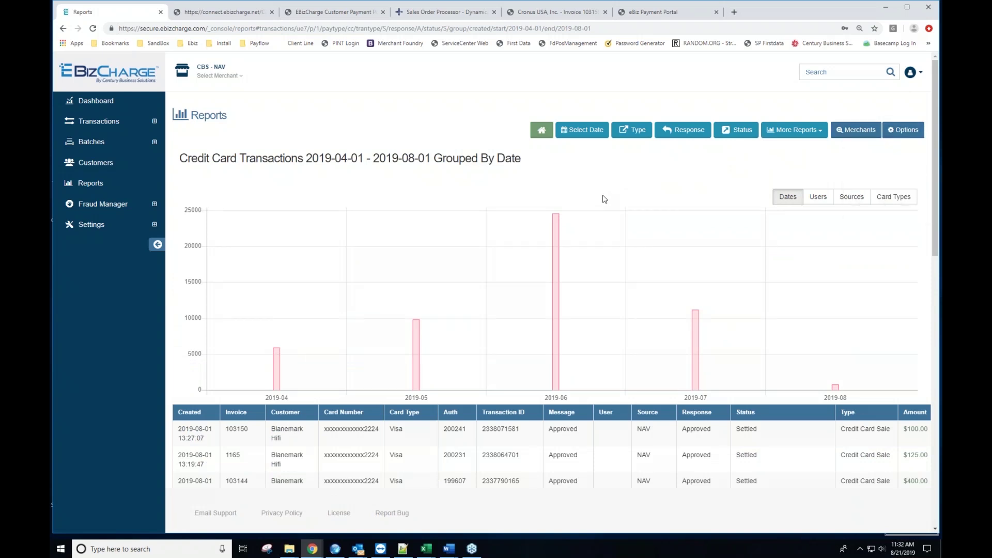
{"action": "scroll", "coordinate": [604, 200], "scroll_direction": "down", "scroll_amount": 5}
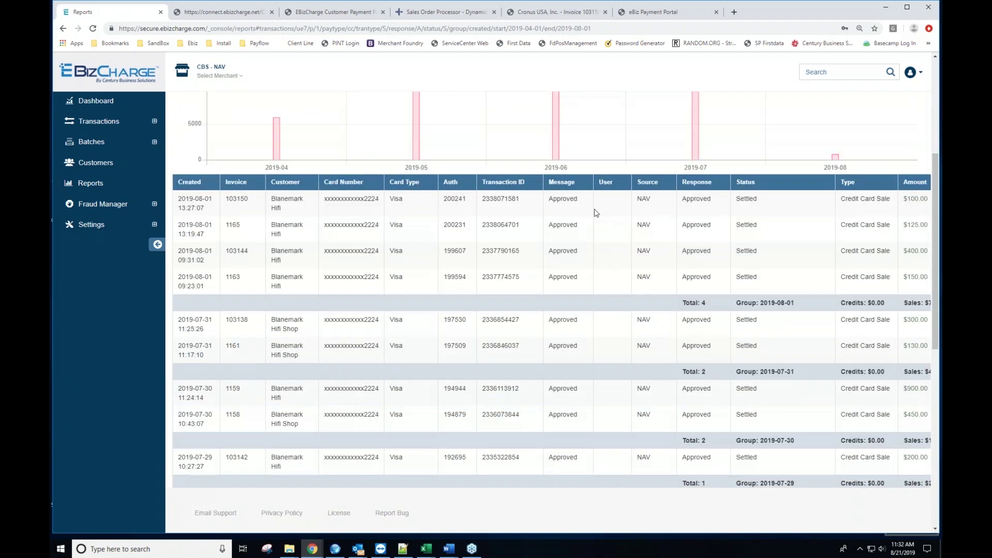
{"action": "scroll", "coordinate": [580, 223], "scroll_direction": "down", "scroll_amount": 1}
{"action": "scroll", "coordinate": [580, 224], "scroll_direction": "down", "scroll_amount": 1}
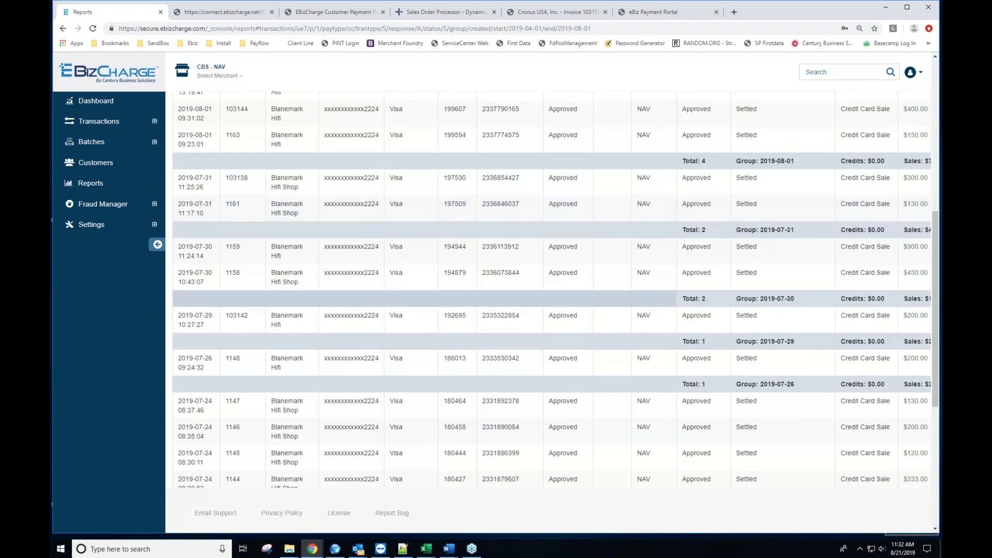
{"action": "scroll", "coordinate": [416, 283], "scroll_direction": "down", "scroll_amount": 5}
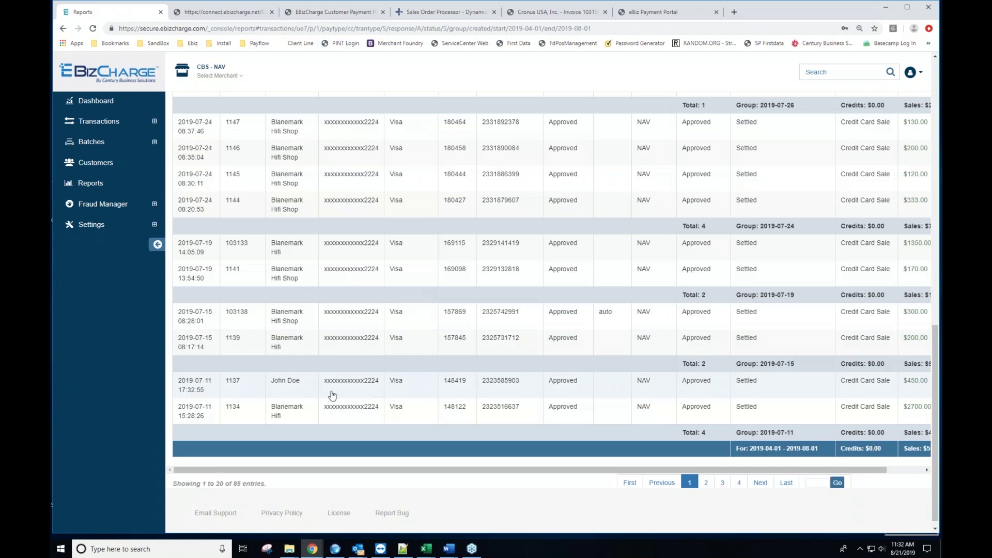
{"action": "left_click", "coordinate": [536, 389]}
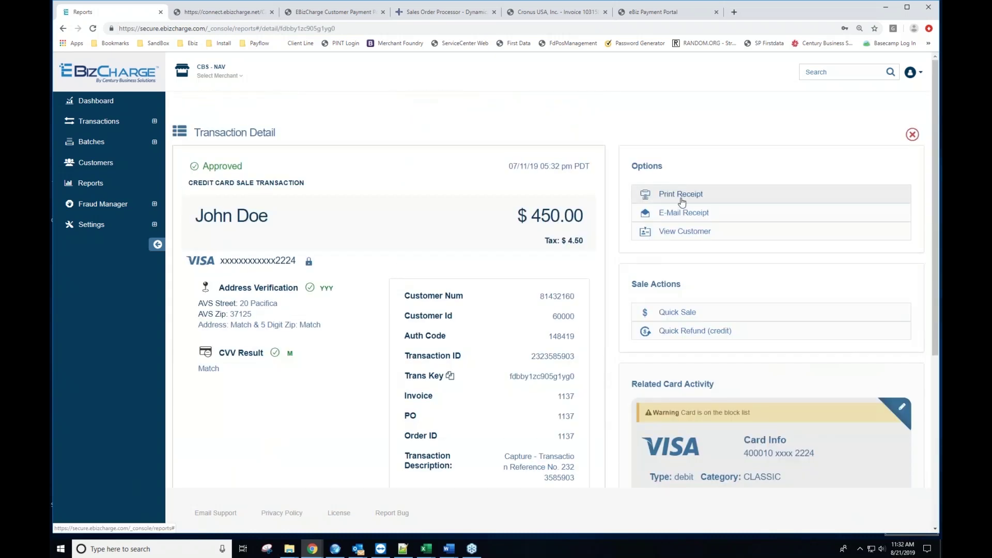
{"action": "left_click", "coordinate": [675, 214]}
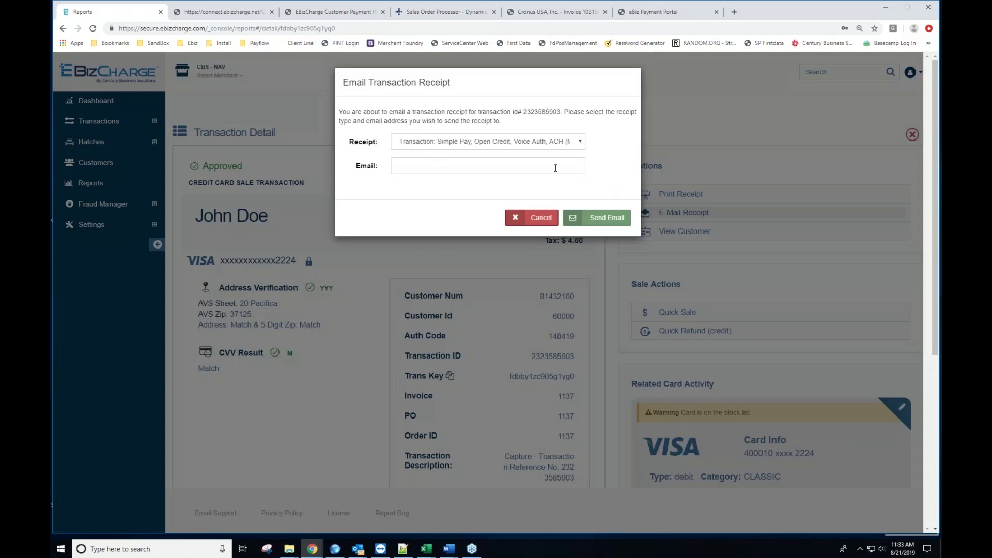
{"action": "left_click", "coordinate": [522, 218]}
{"action": "key", "text": "alt+Left"}
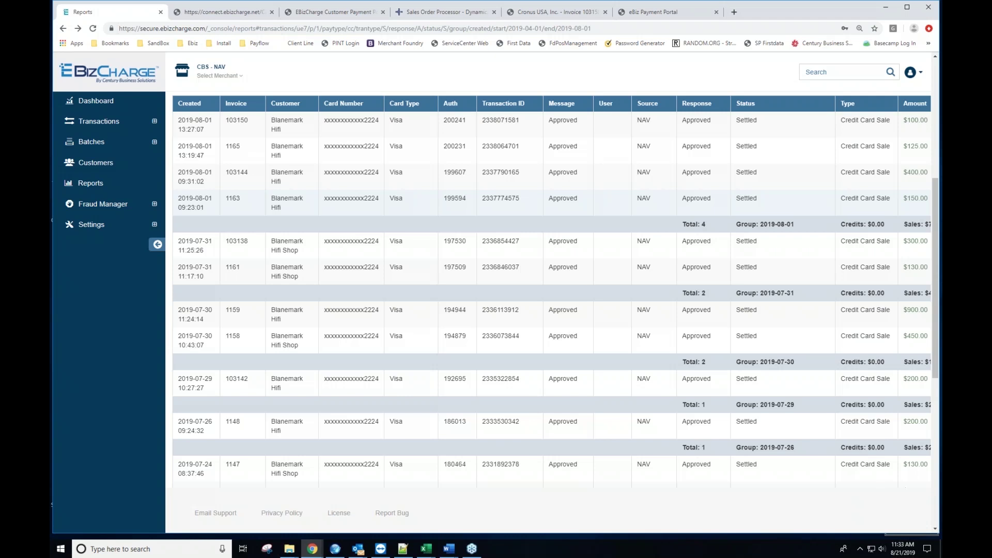
Step: Start adding the AVS Response module to the Universal Fraud Module
{"action": "left_click", "coordinate": [110, 208]}
{"action": "left_click", "coordinate": [109, 226]}
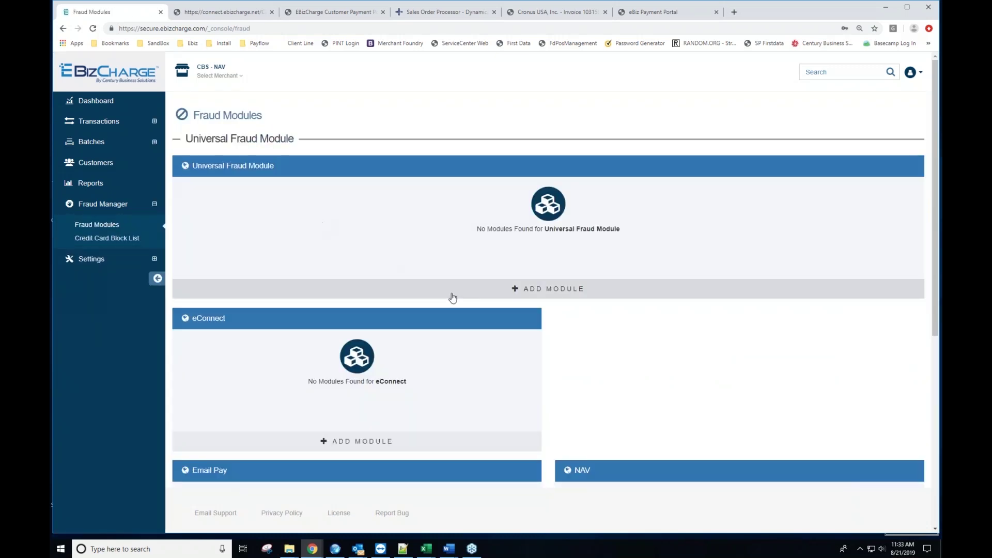
{"action": "left_click", "coordinate": [514, 295]}
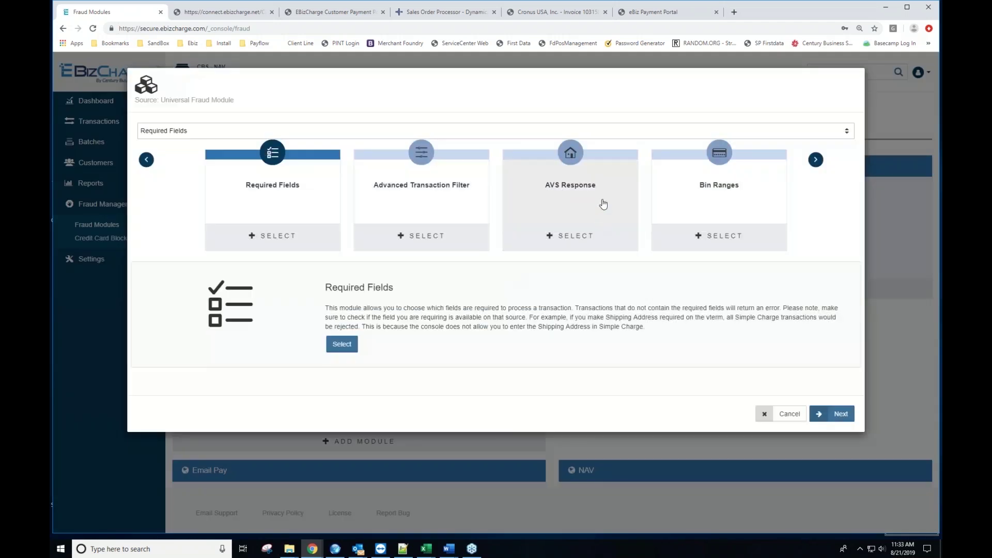
{"action": "left_click", "coordinate": [603, 203]}
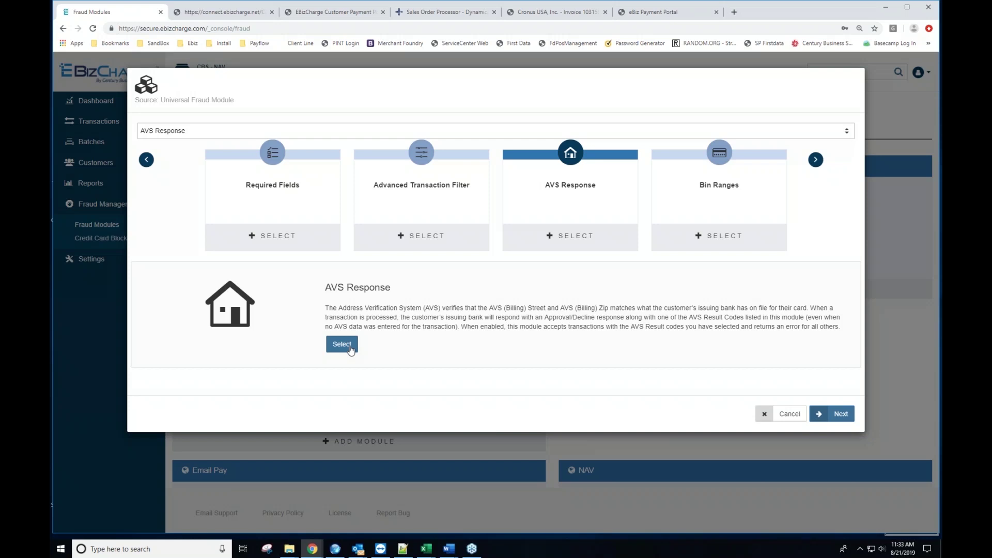
Step: Untick AVS codes NYZ and NYW, cancel without saving, and open Batch Manager
{"action": "left_click", "coordinate": [342, 344]}
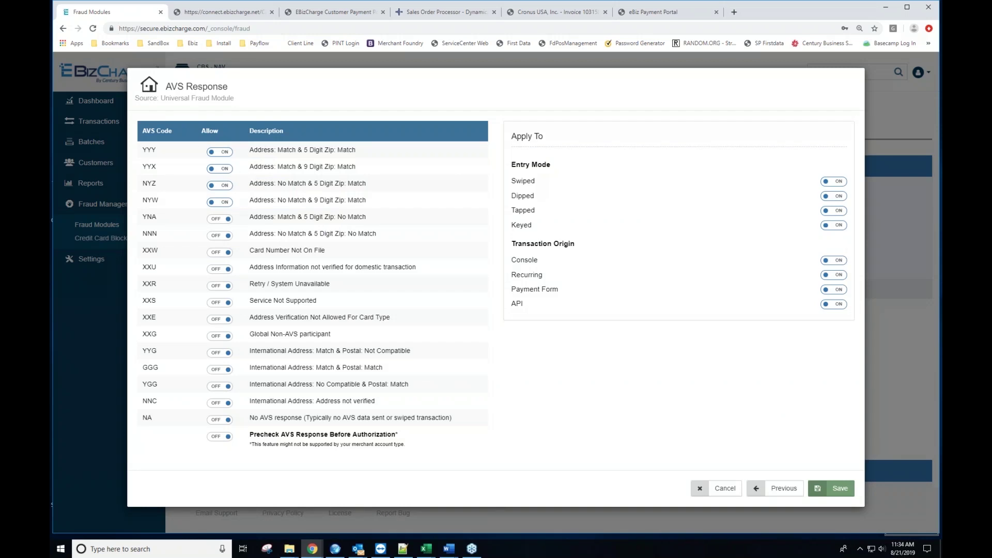
{"action": "left_click", "coordinate": [221, 185]}
{"action": "left_click", "coordinate": [219, 204]}
{"action": "left_click", "coordinate": [717, 489]}
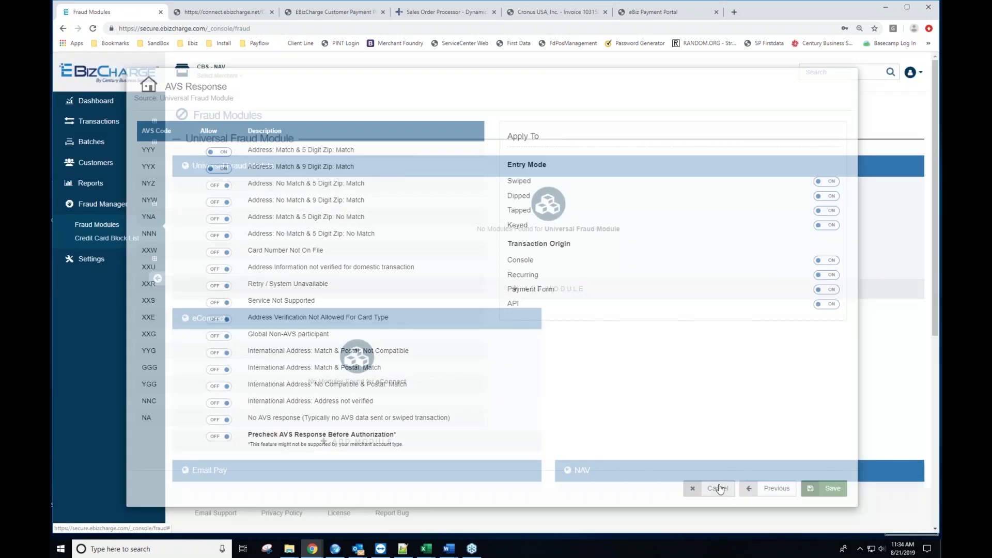
{"action": "left_click", "coordinate": [103, 148]}
{"action": "left_click", "coordinate": [96, 163]}
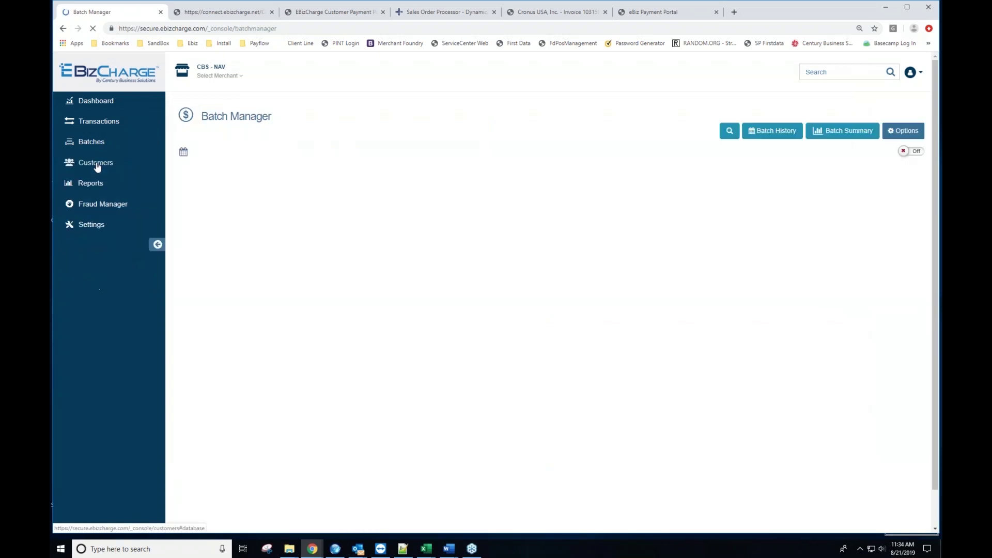